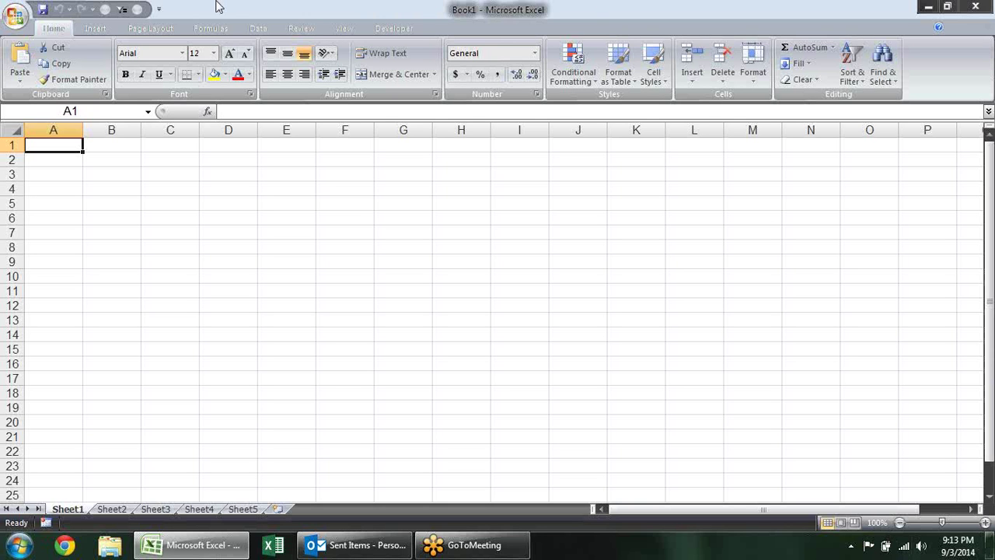
Fill A1:A18 at once with the formula =RANDBETWEEN(10,90).
click(105, 186)
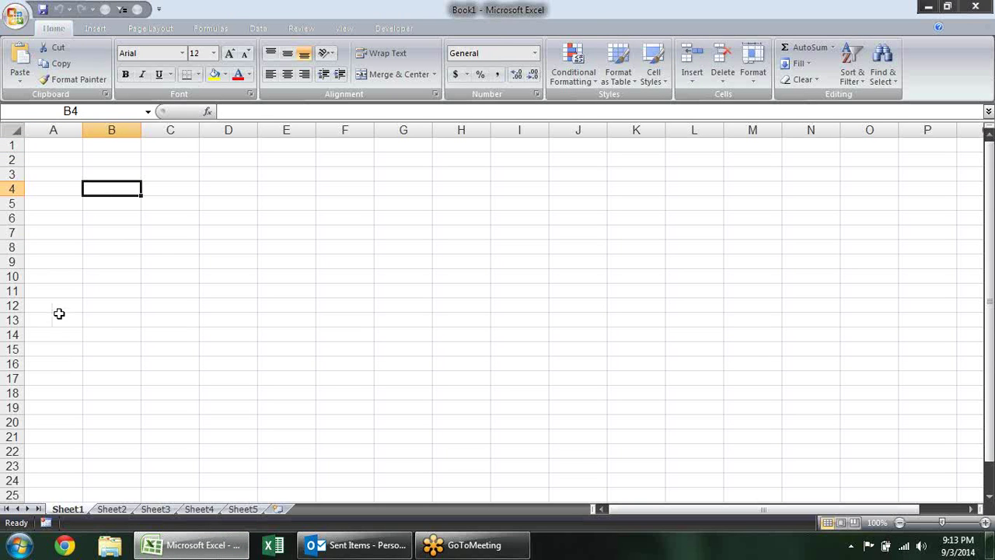
click(71, 145)
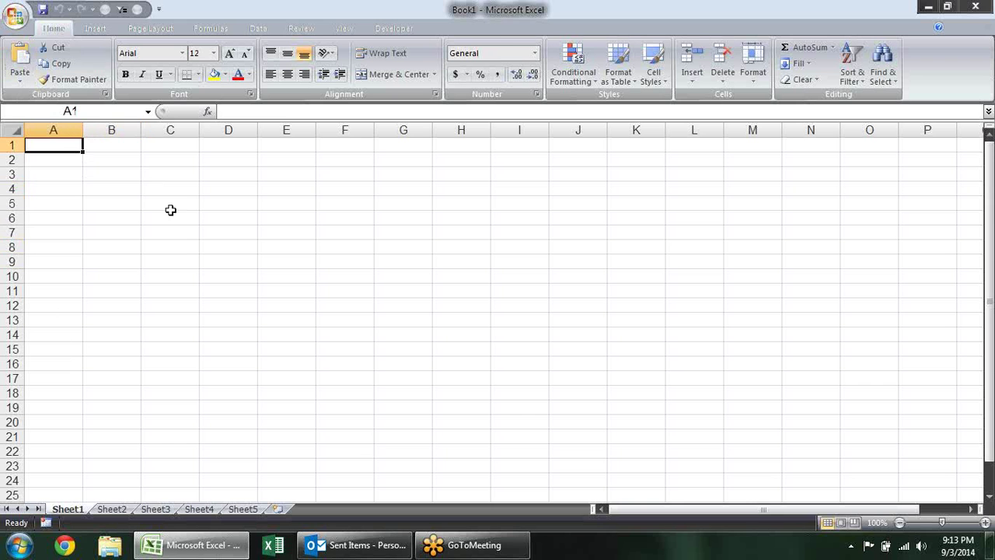
drag(56, 144, 66, 388)
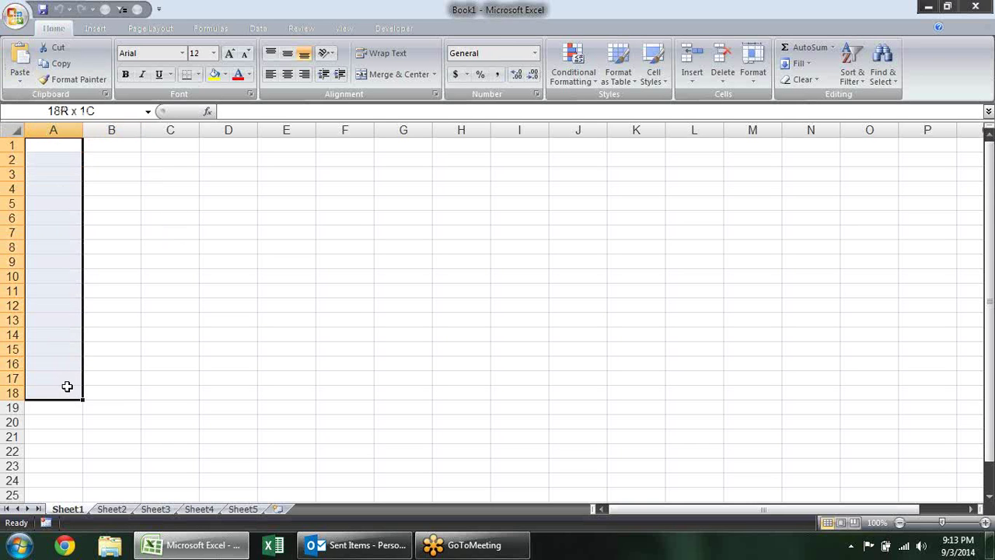
text(=ra)
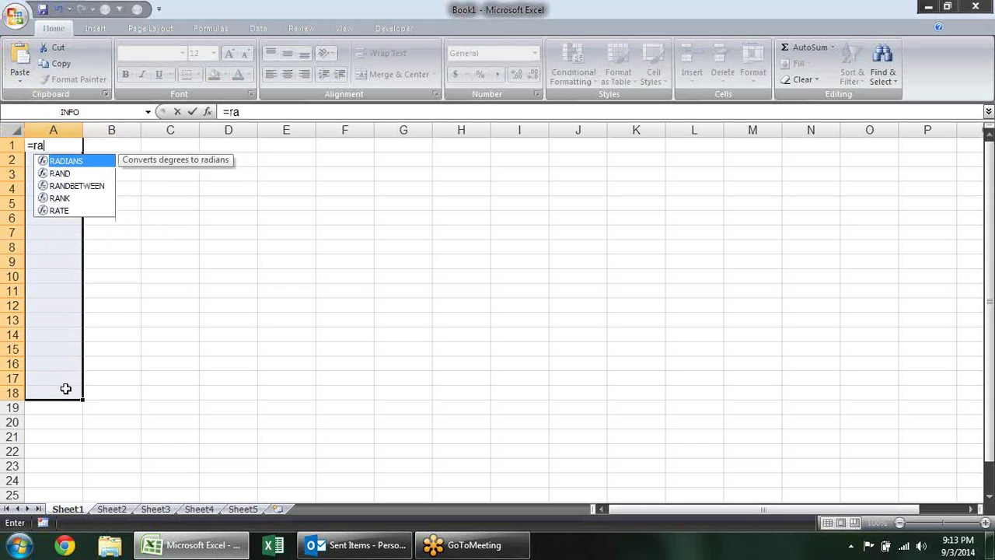
key(Down)
key(Down)
key(Tab)
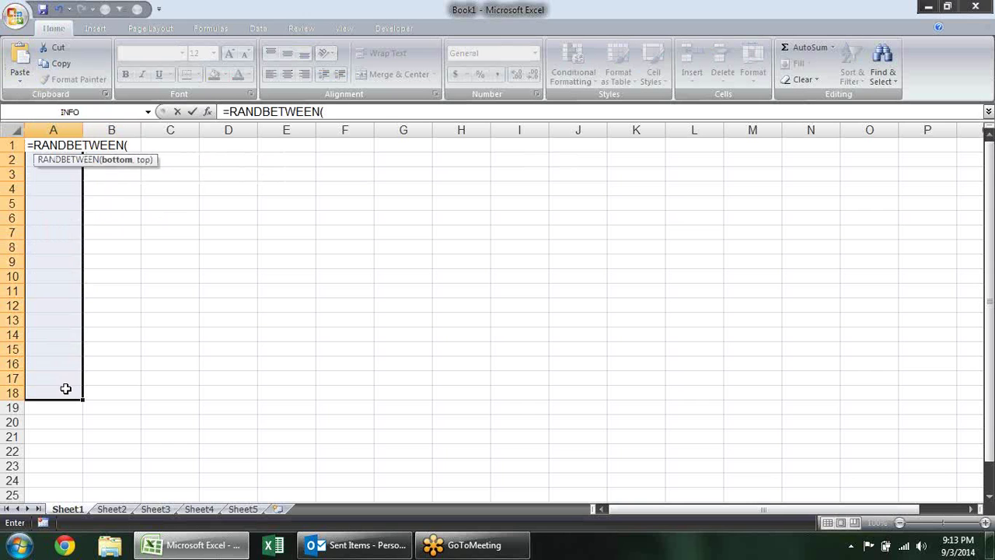
text(10,9)
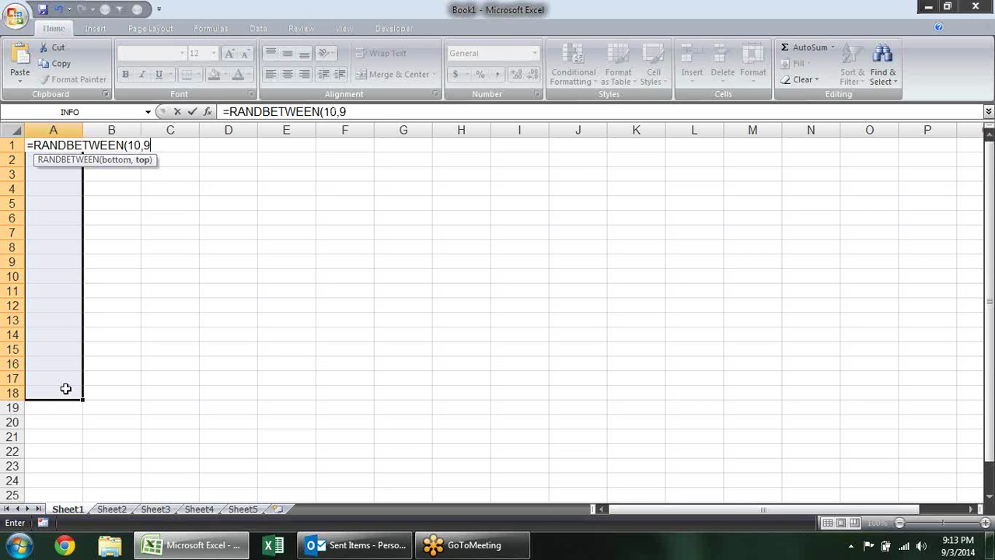
text(0)
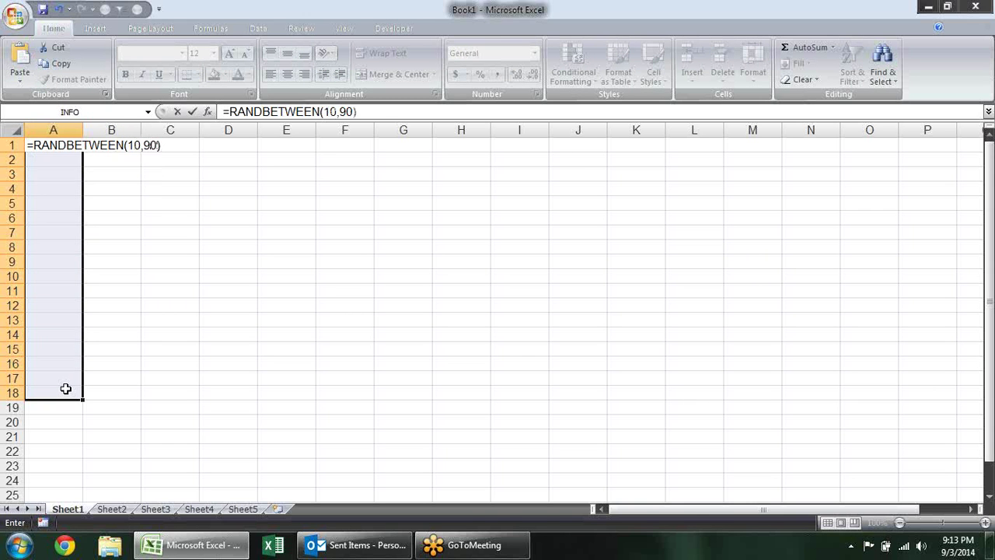
key(ctrl+Return)
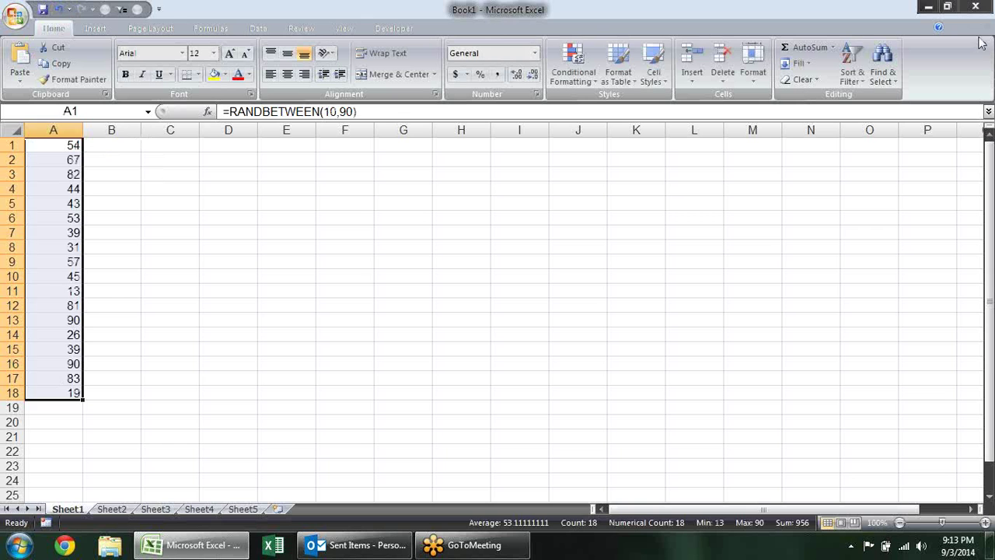
Convert the A1:A18 random numbers to fixed values with Paste Special > Values.
click(981, 32)
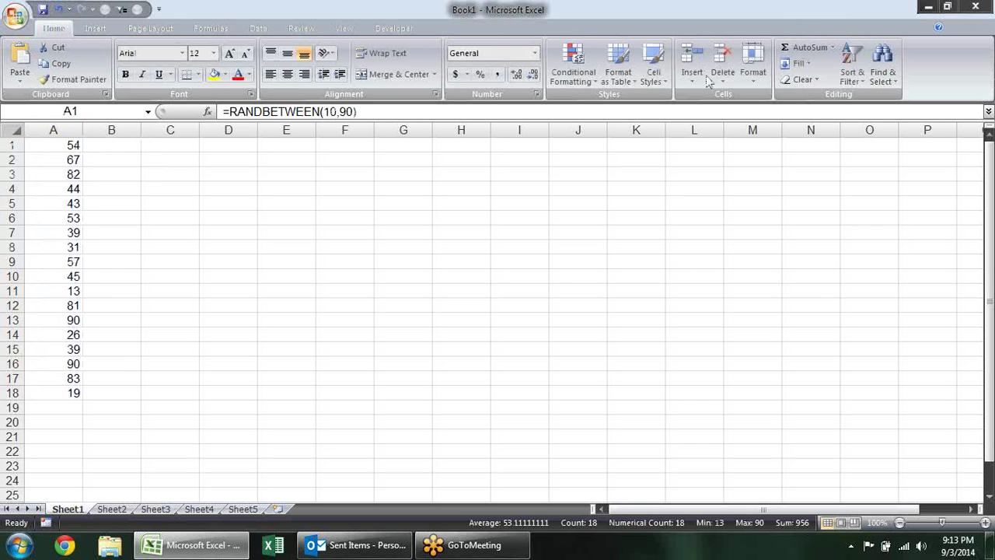
key(ctrl+c)
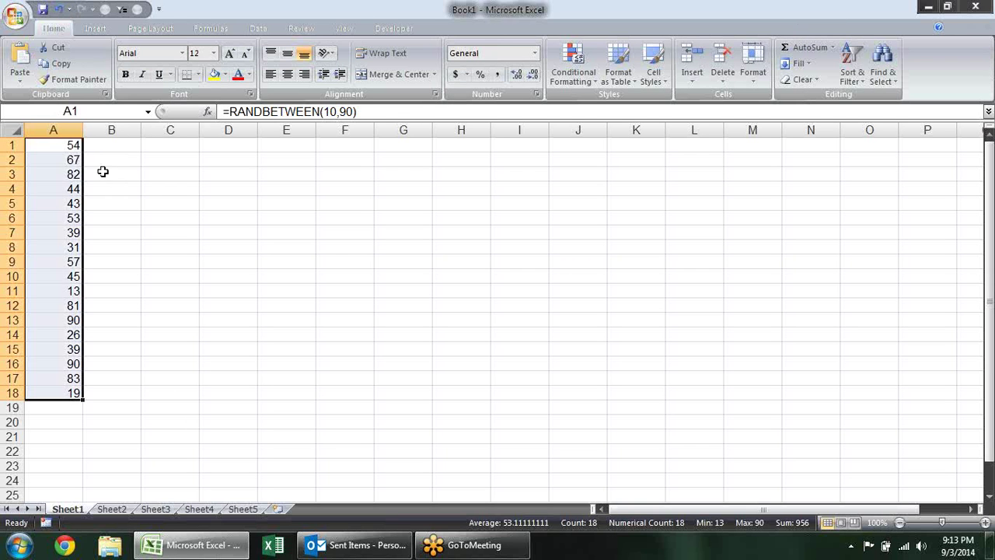
key(alt+e)
key(s)
key(v)
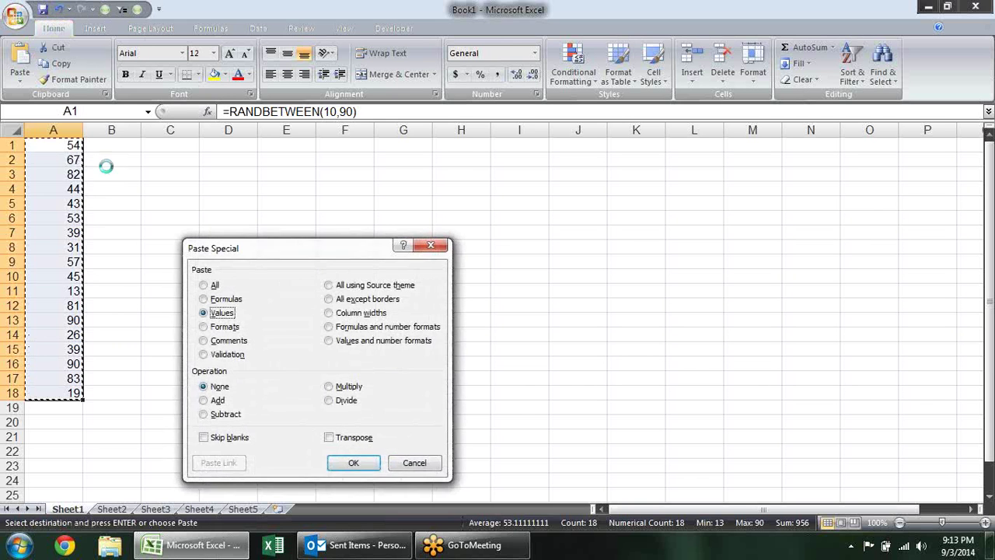
key(Return)
key(Escape)
Enter the ranks 1, 2, 3, 4, 5 down F1:F5.
key(Right)
key(Right)
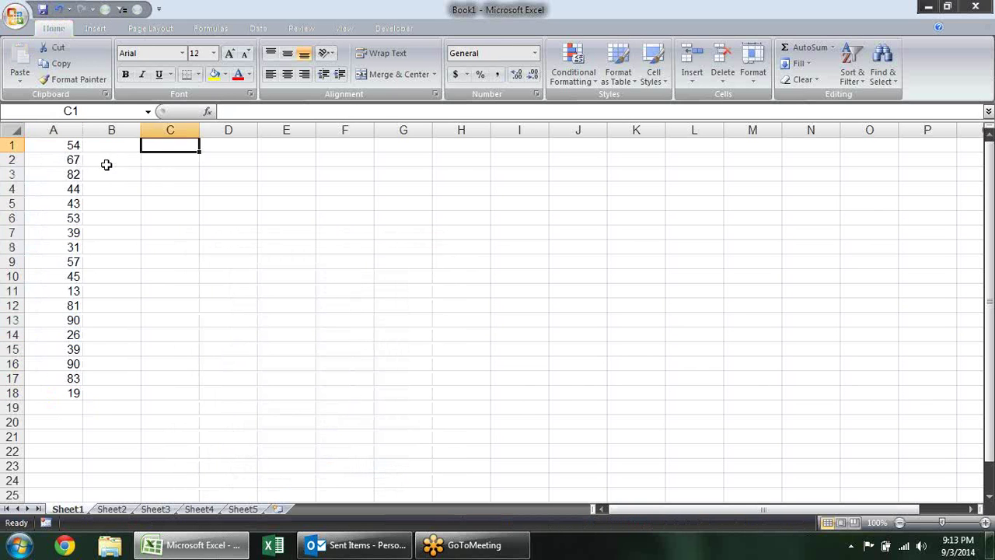
key(Right)
key(Right)
key(Right)
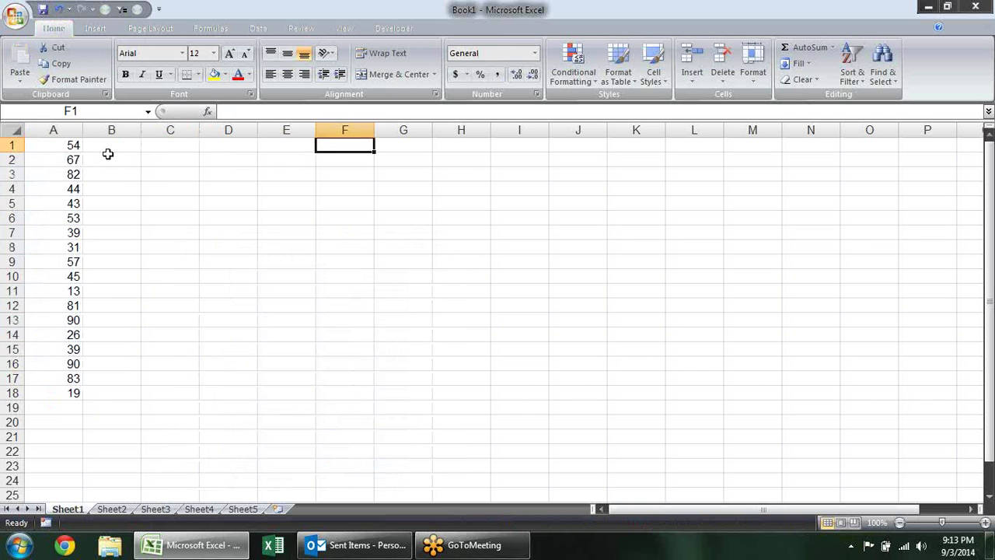
text(1 2 3 )
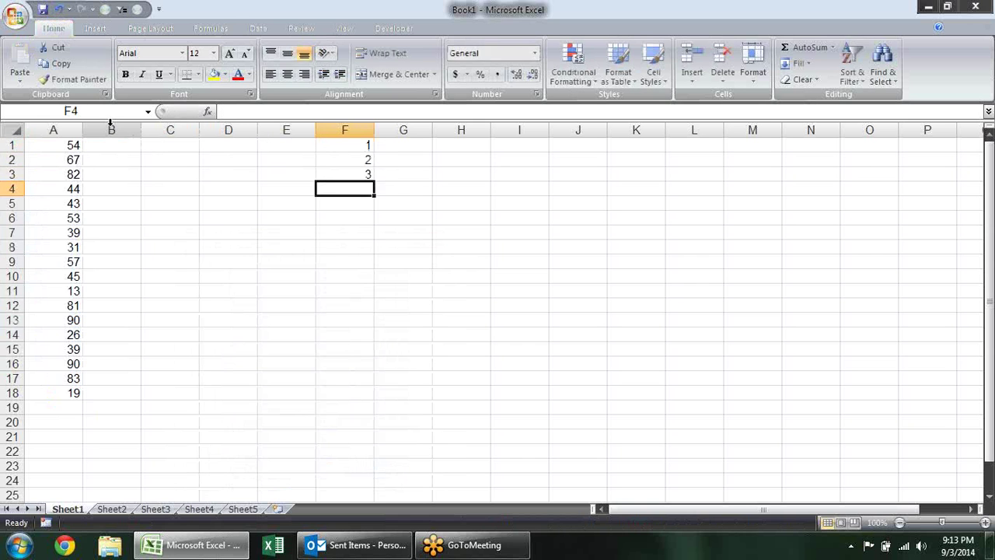
text(4 5)
key(Return)
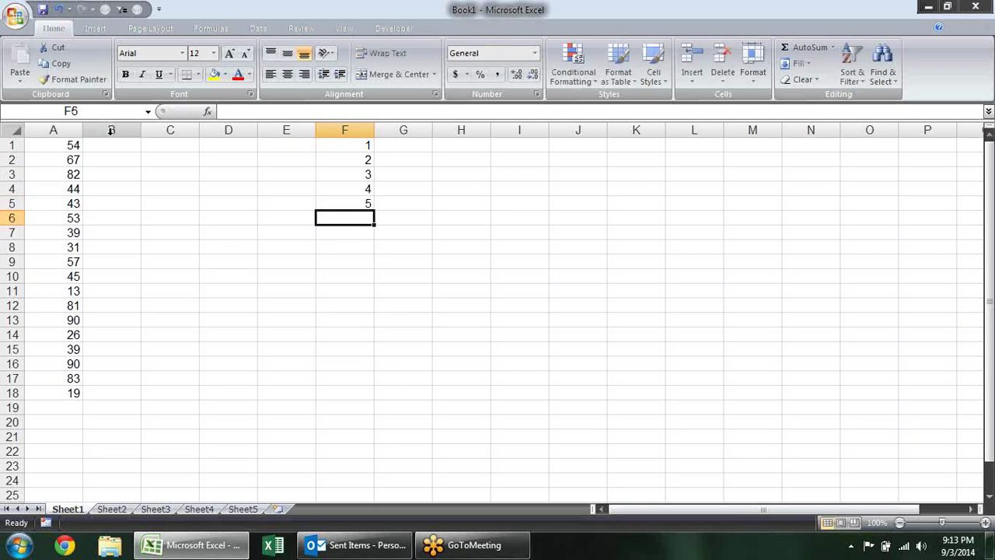
key(Up)
key(Up)
key(Up)
key(Up)
key(Up)
key(Right)
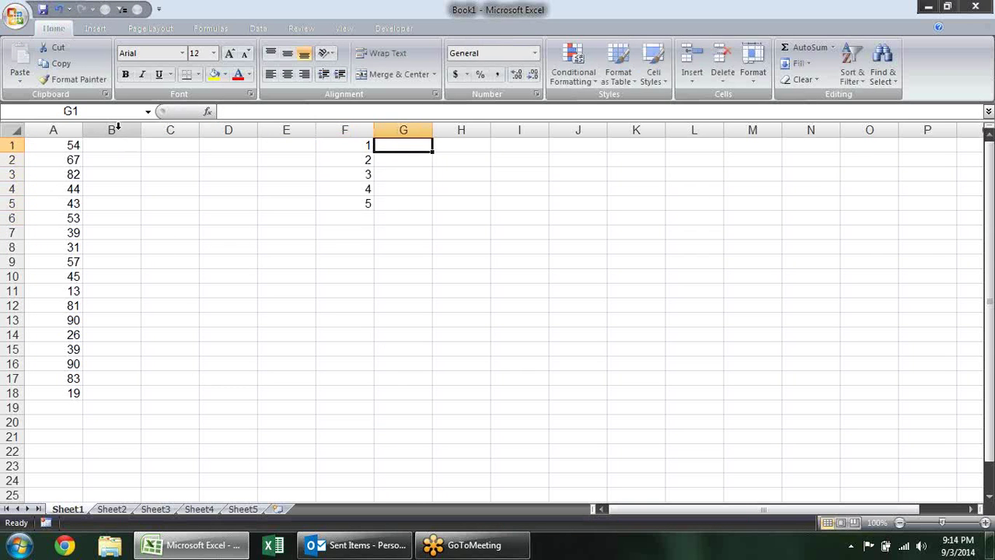
Enter =LARGE($A$1:$A$18,F1) in G1, returning the largest value, 90.
text(=l)
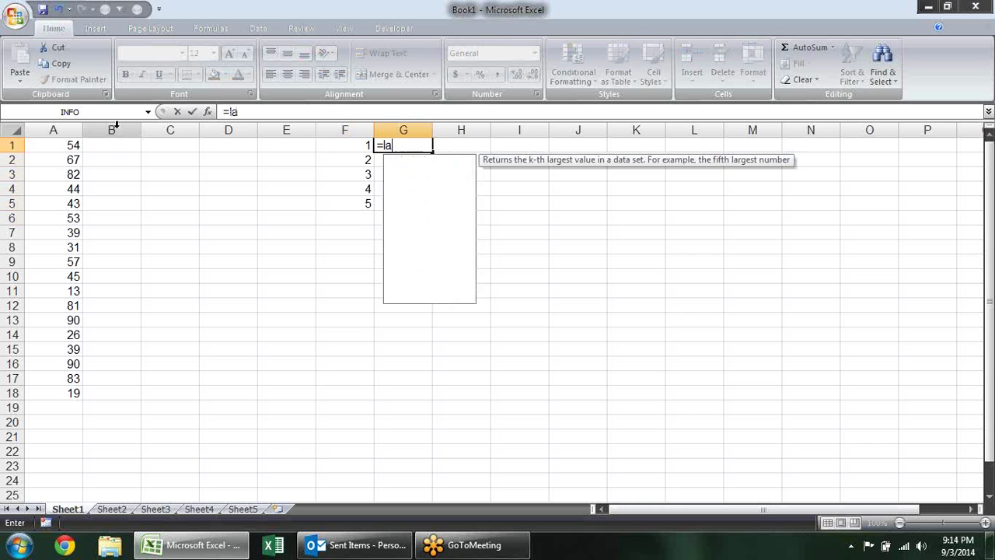
text(a)
key(Tab)
key(BackSpace)
key(BackSpace)
key(BackSpace)
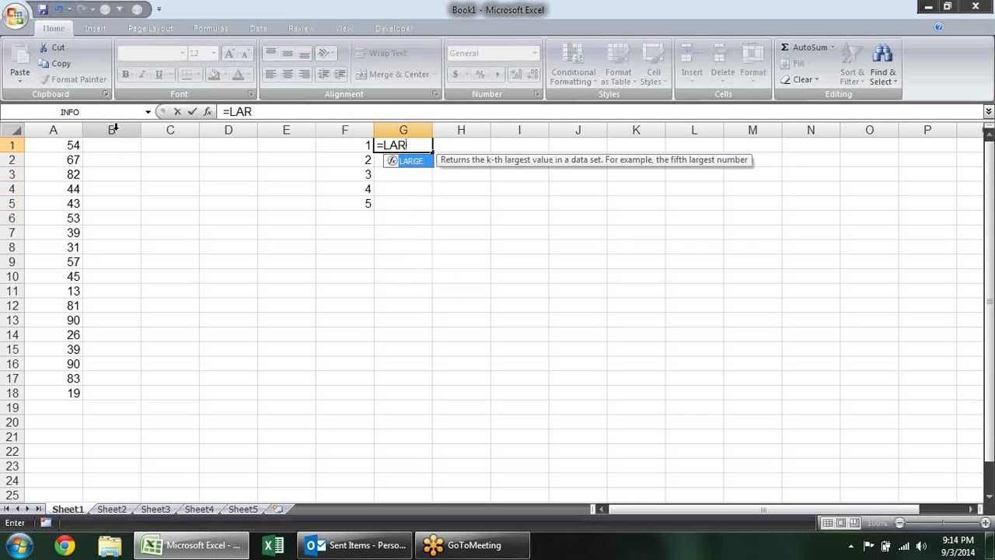
key(BackSpace)
key(BackSpace)
key(BackSpace)
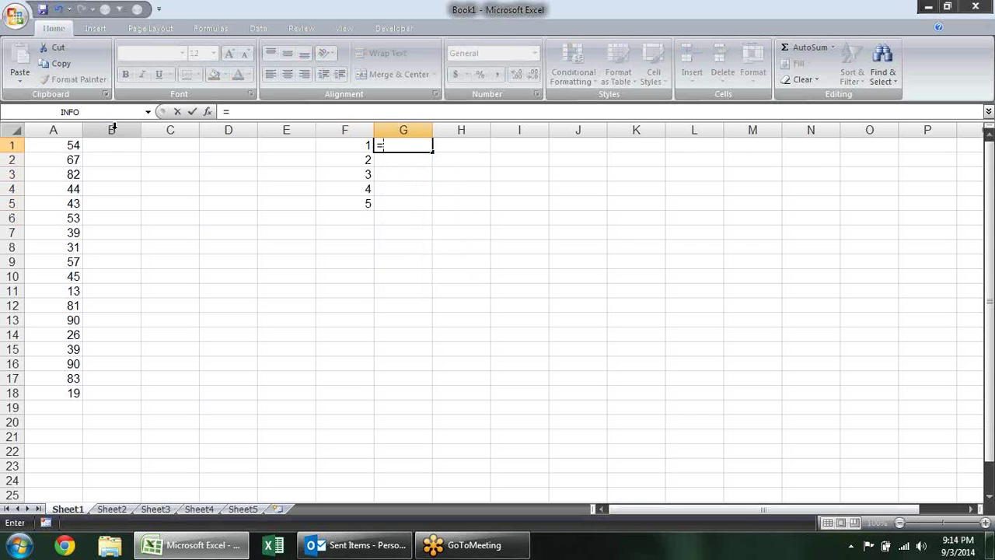
text(lar)
key(Tab)
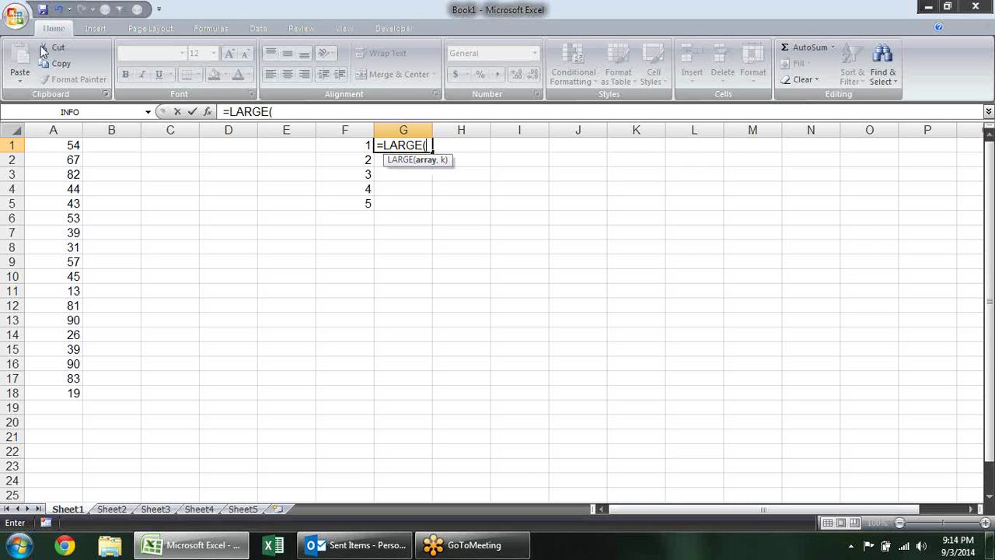
drag(62, 145, 60, 404)
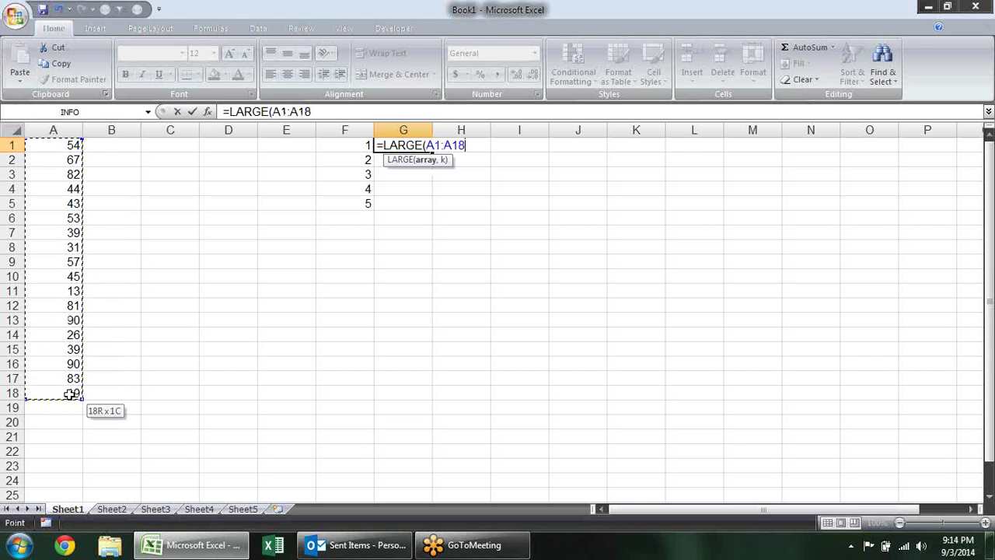
key(F4)
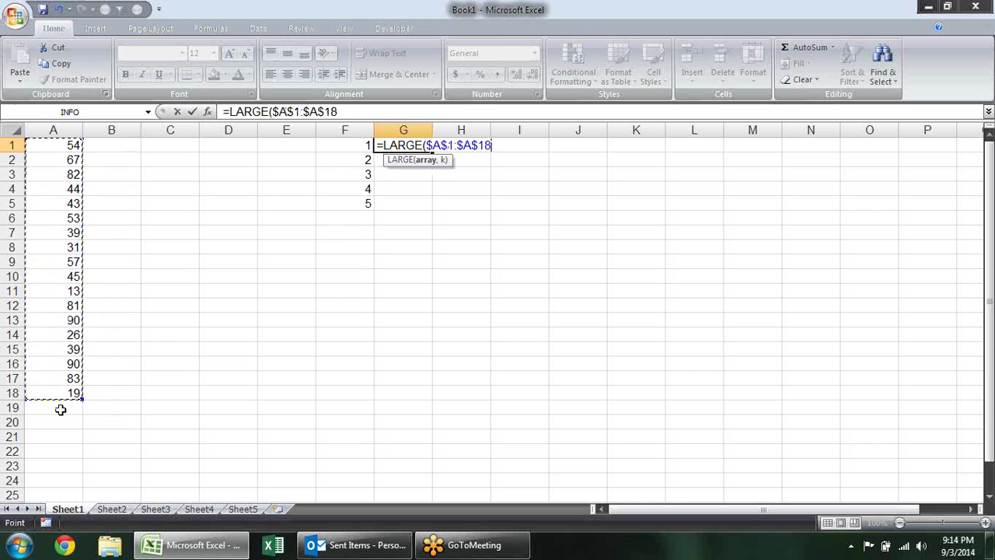
text(,)
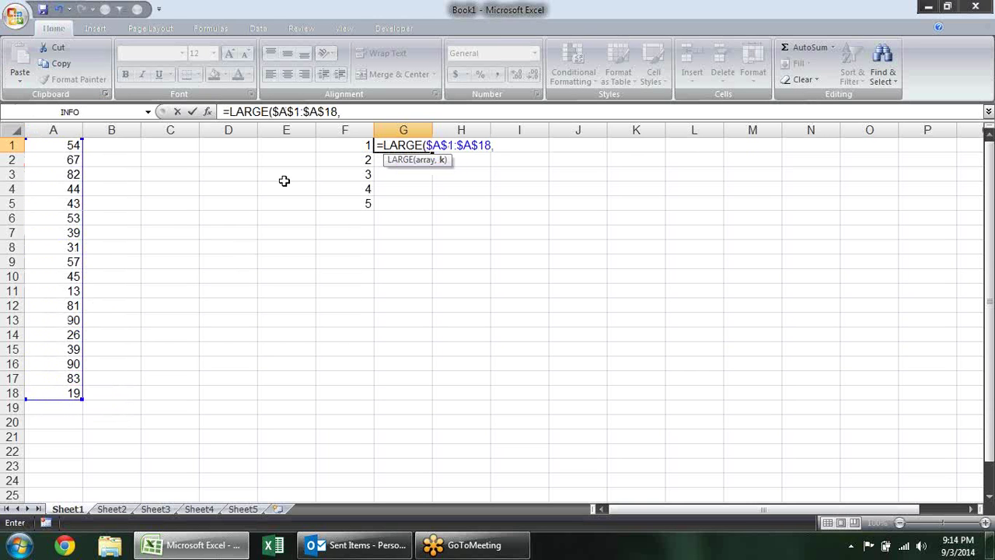
click(353, 146)
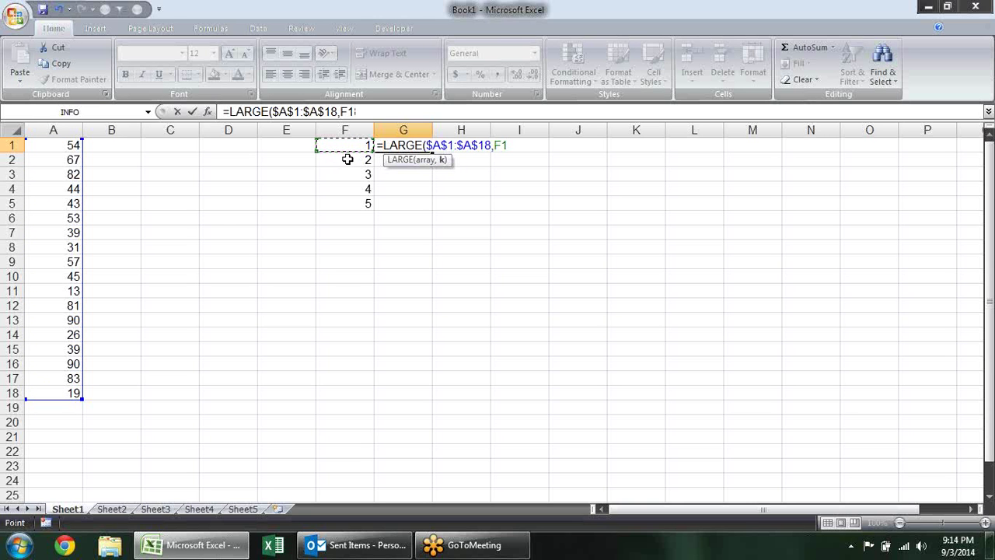
text())
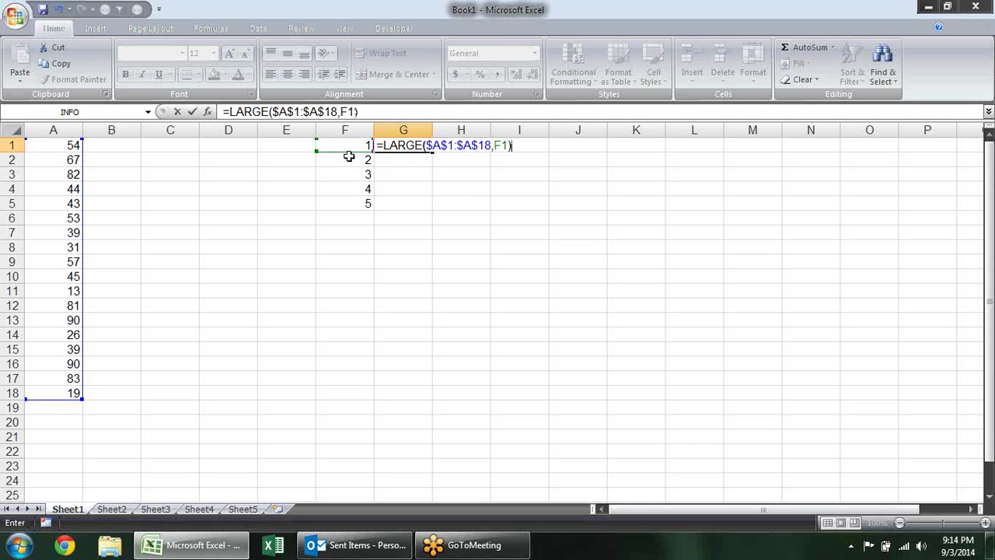
key(Return)
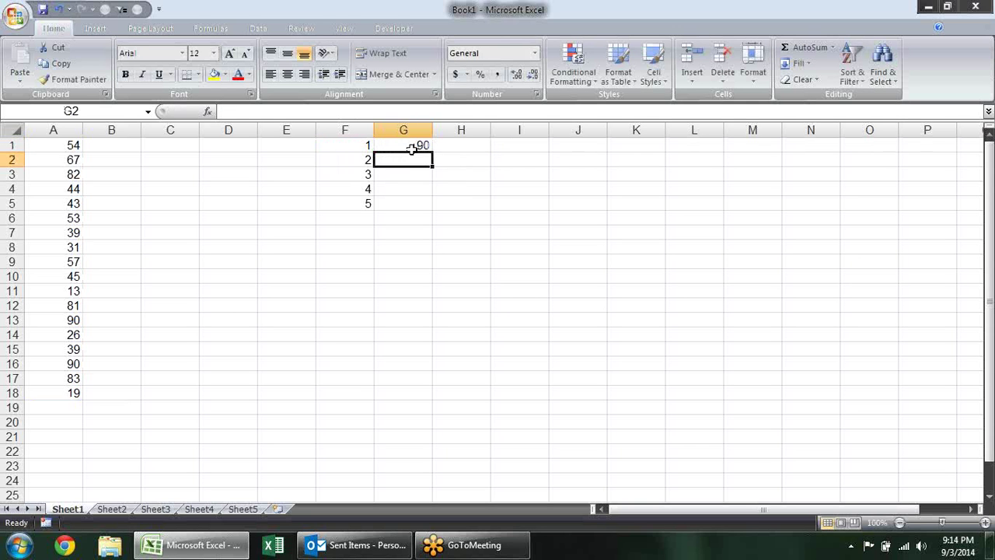
Fill G1's LARGE formula down to G5, giving 90, 90, 83, 82 and 81.
click(412, 148)
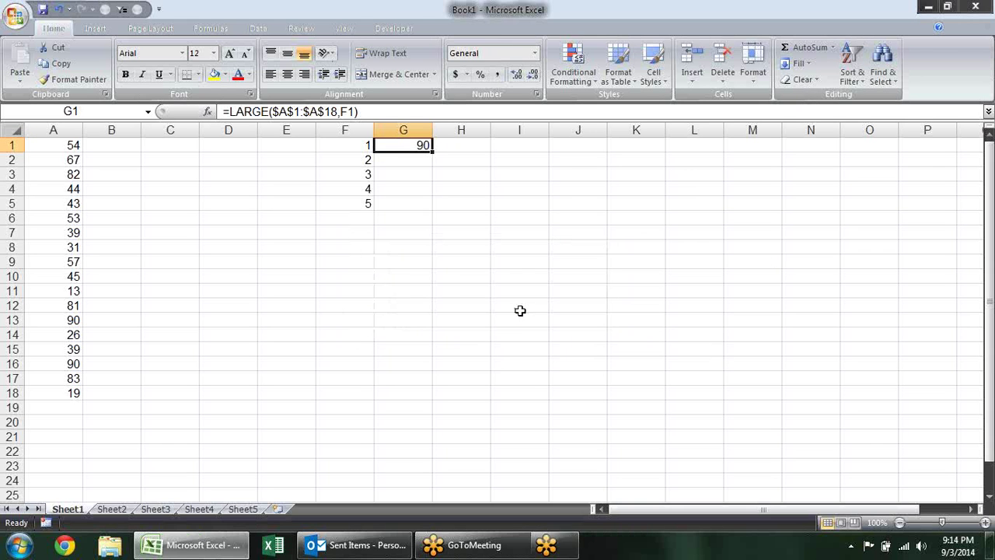
drag(433, 150, 435, 211)
click(475, 203)
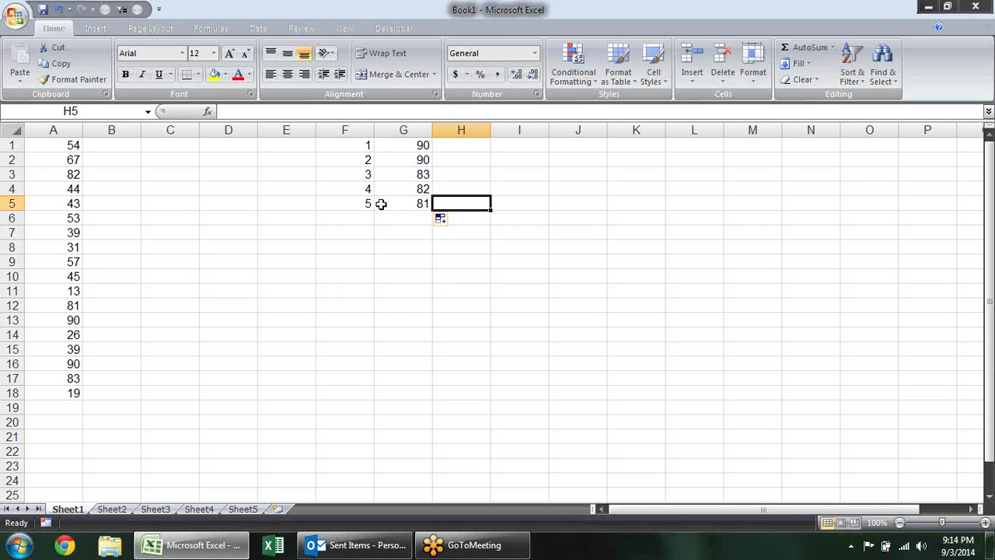
drag(322, 221, 318, 230)
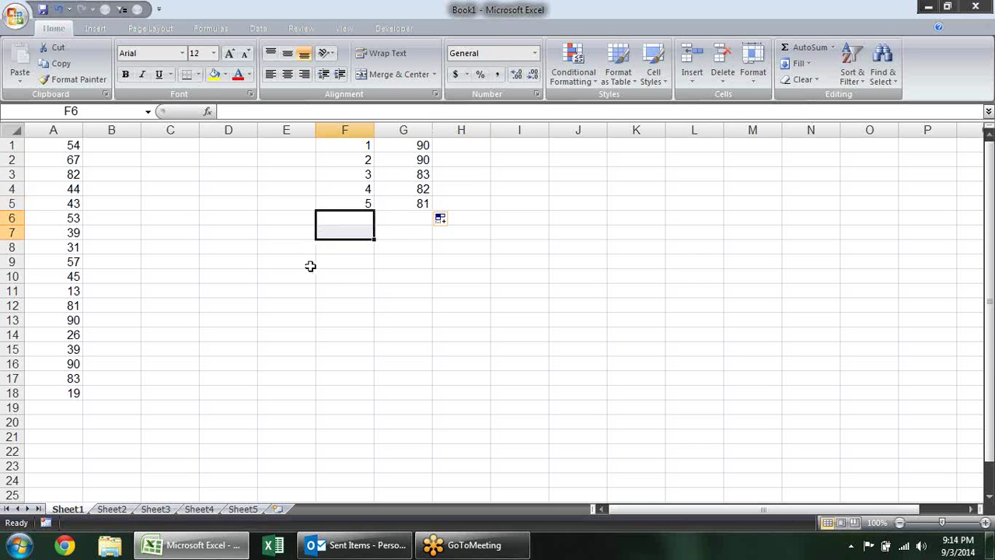
click(325, 289)
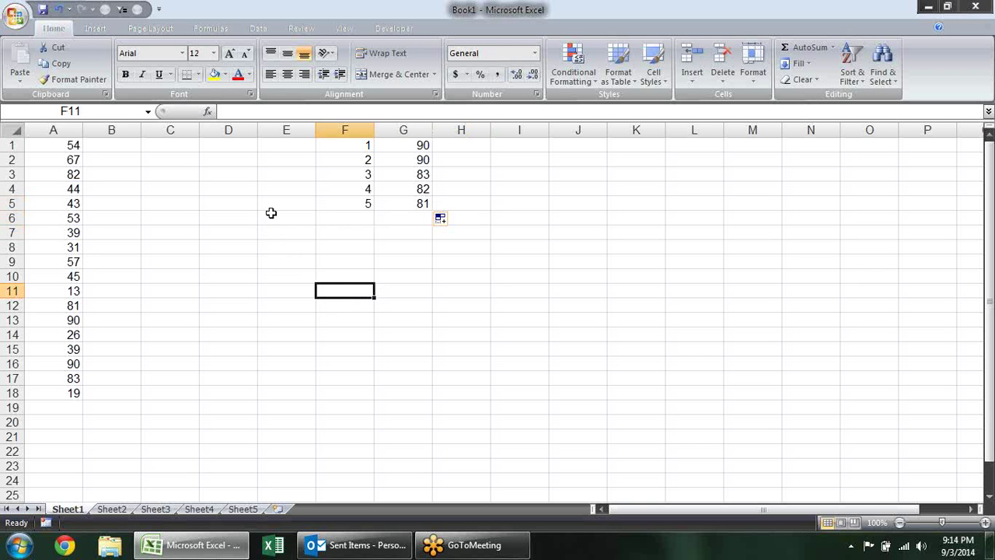
click(526, 146)
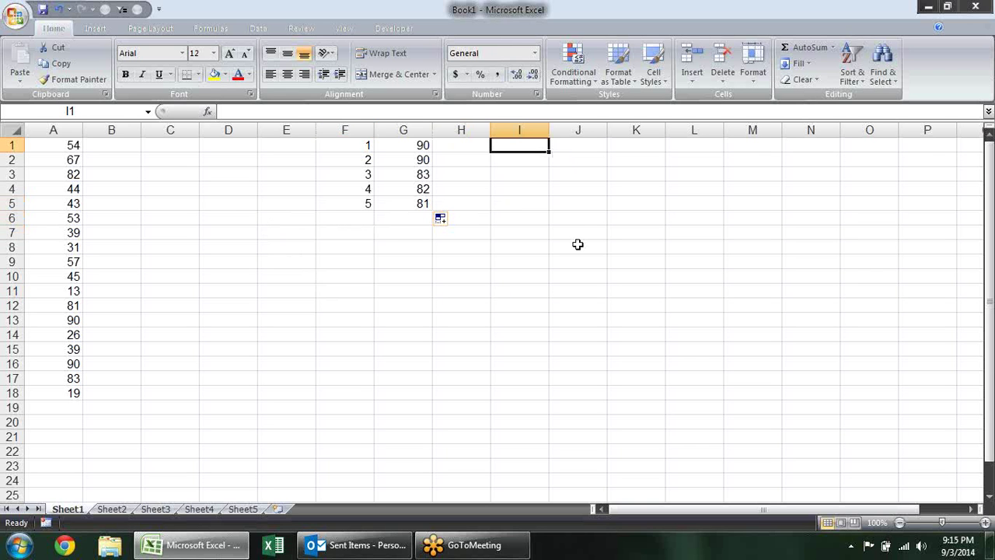
text(=LARGE($A$1:$A$18,F1)
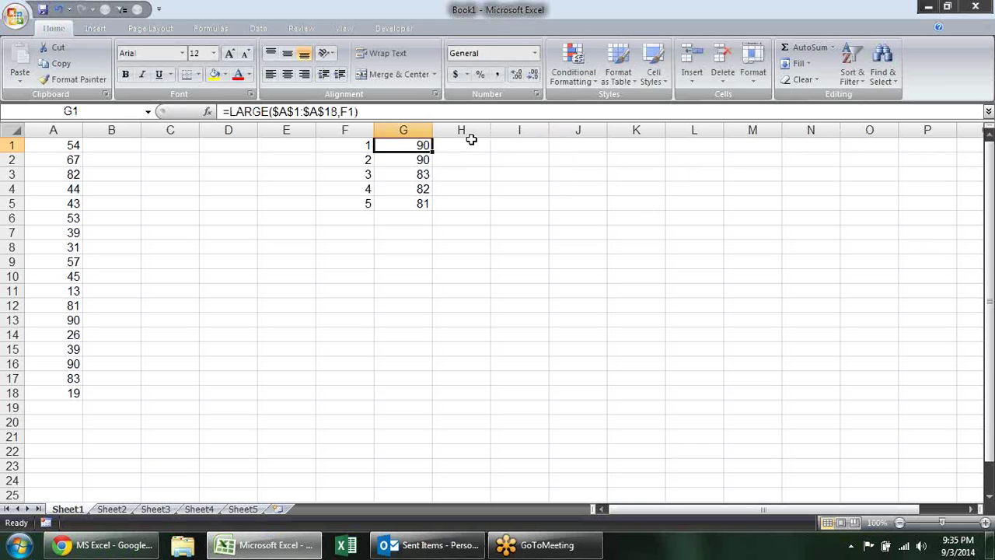
Put =SUM(G1:G5) in G6 with AutoSum, totalling 426, and make it bold.
click(415, 161)
click(419, 201)
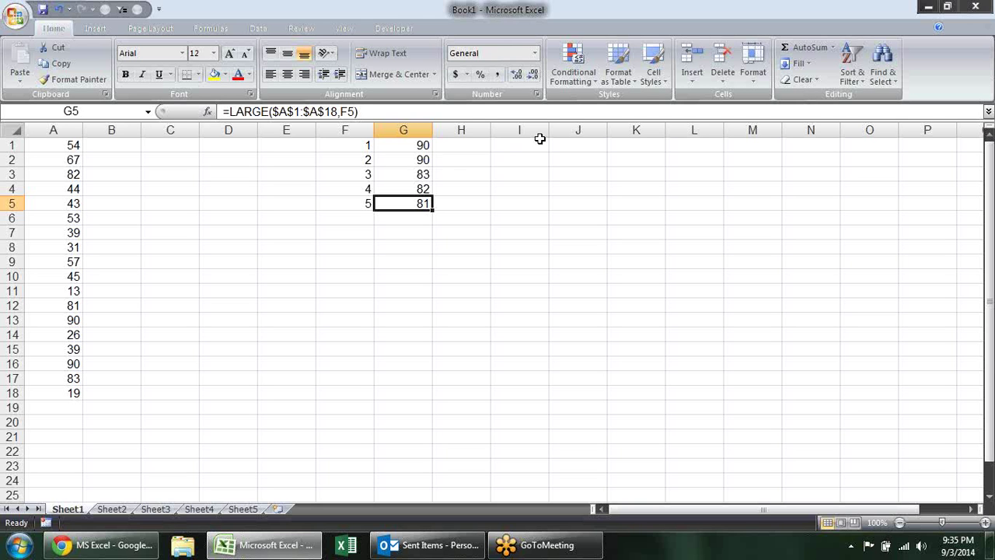
click(415, 219)
key(alt+equal)
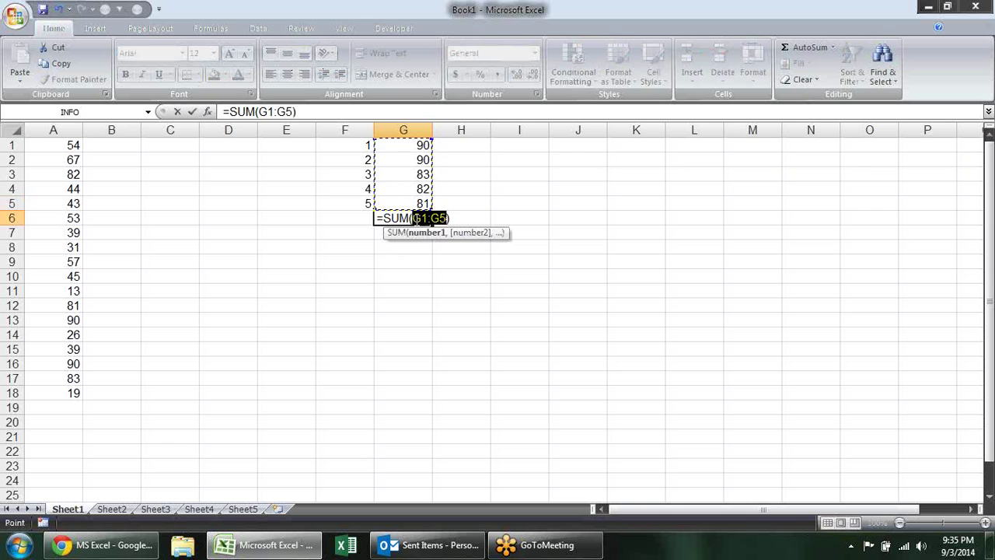
key(Return)
click(404, 219)
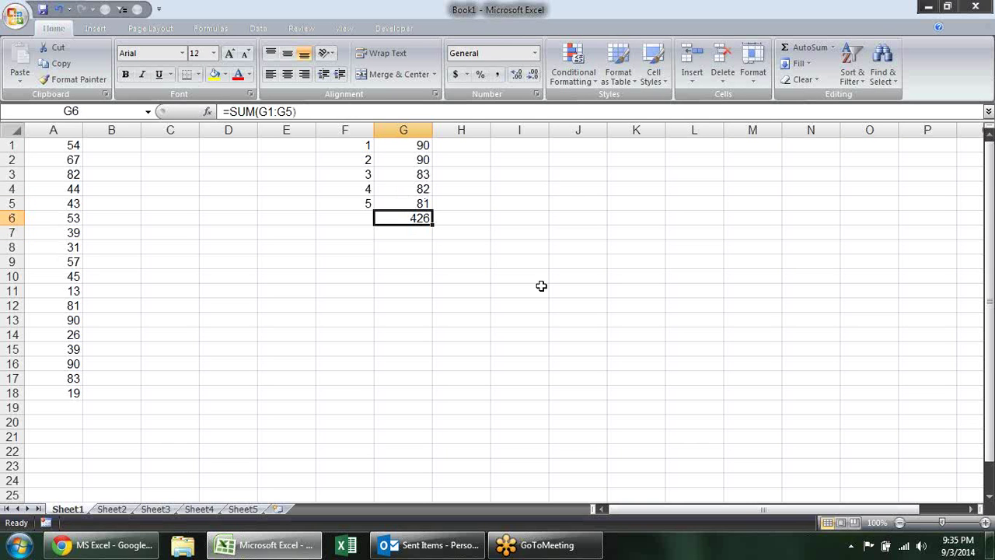
key(ctrl+b)
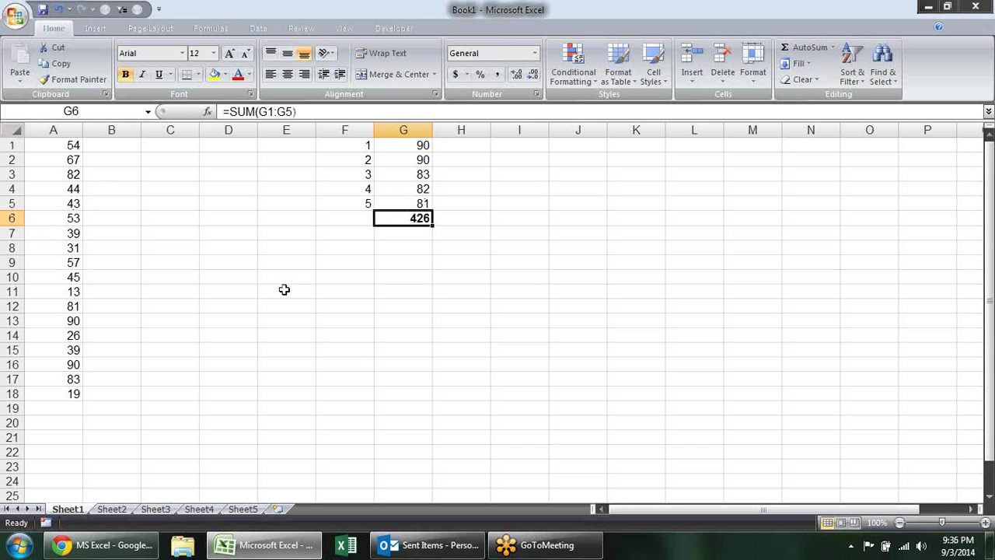
Enter {=SUM(LARGE(A1:A18,ROW(1:5)))} as an array formula in F8, showing 426 in bold.
click(357, 248)
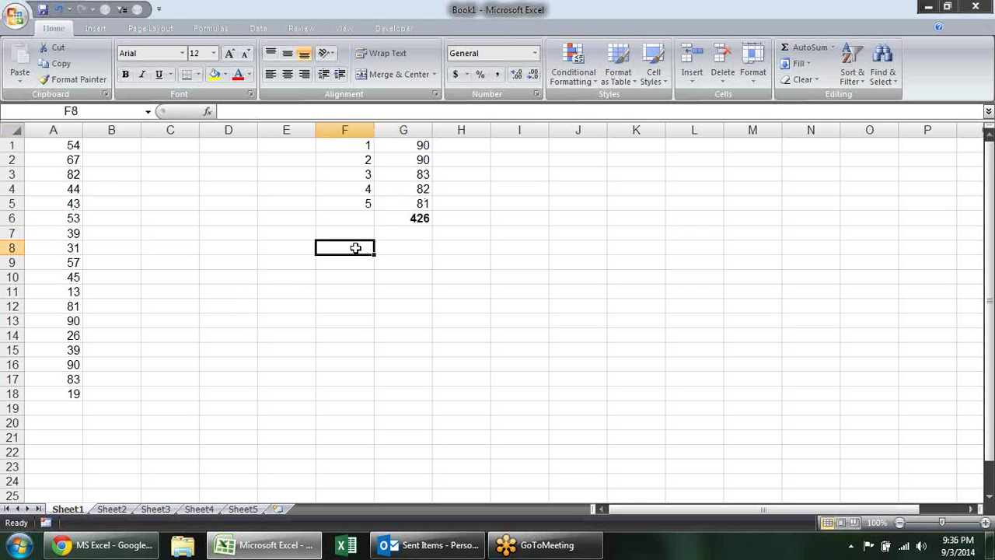
text(=SUM()
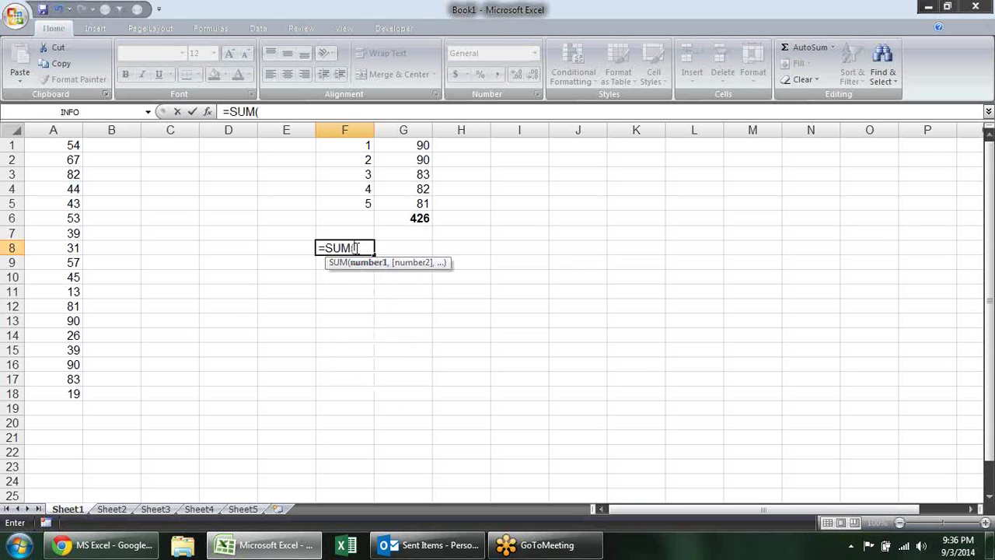
text(lar)
key(Tab)
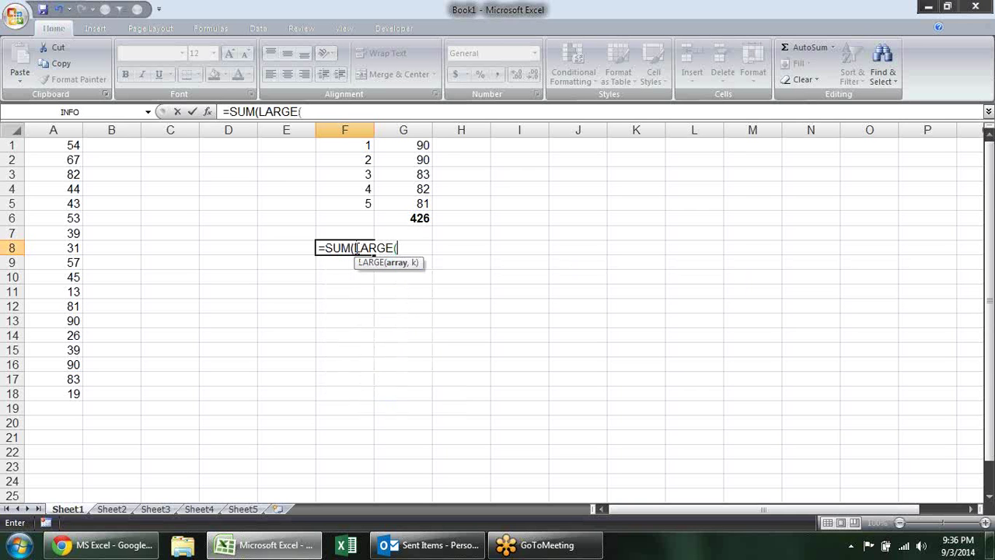
drag(47, 147, 47, 394)
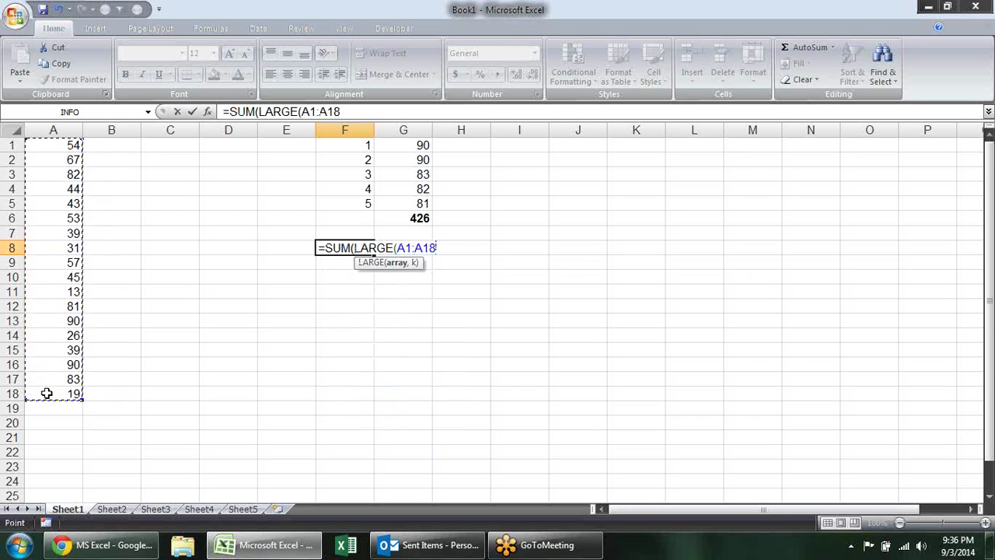
text(,)
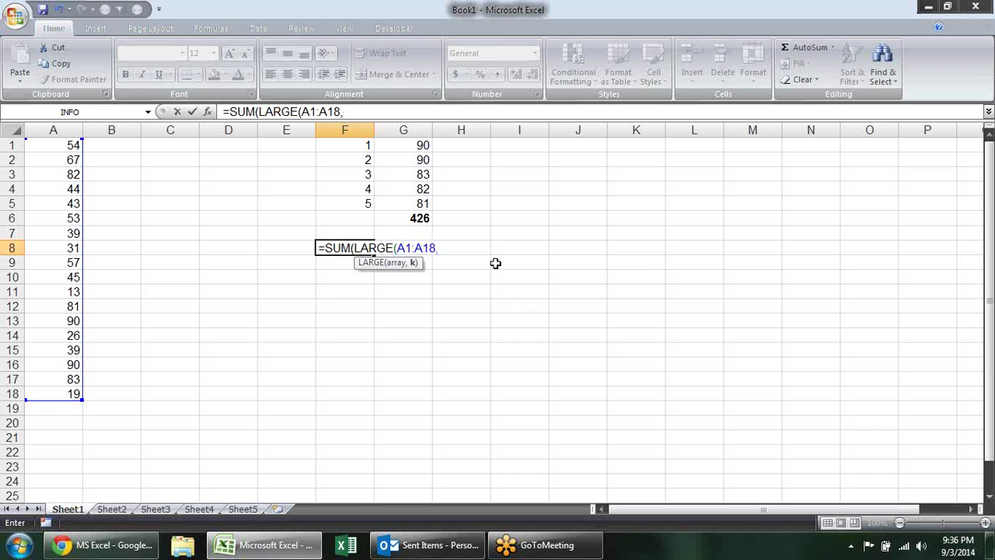
text(row)
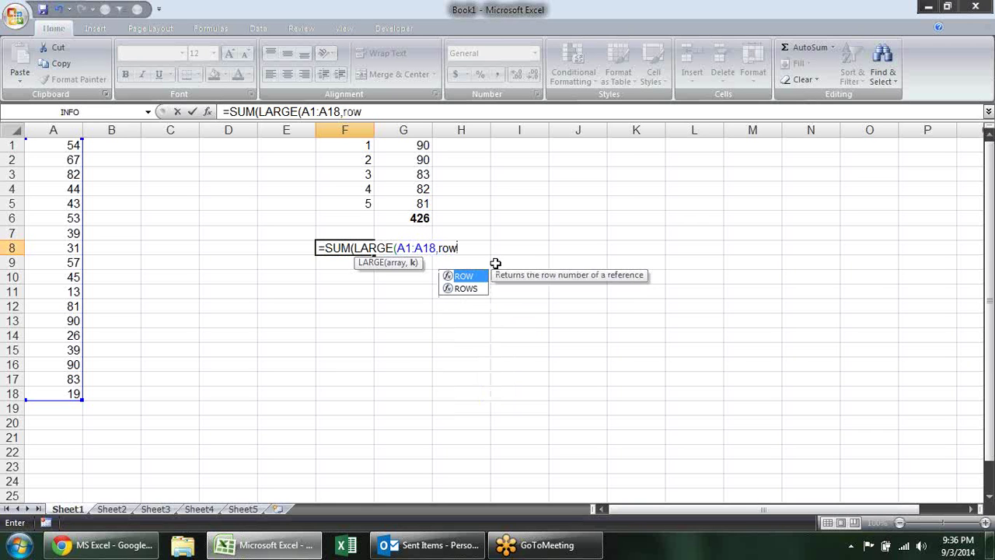
text((1:)
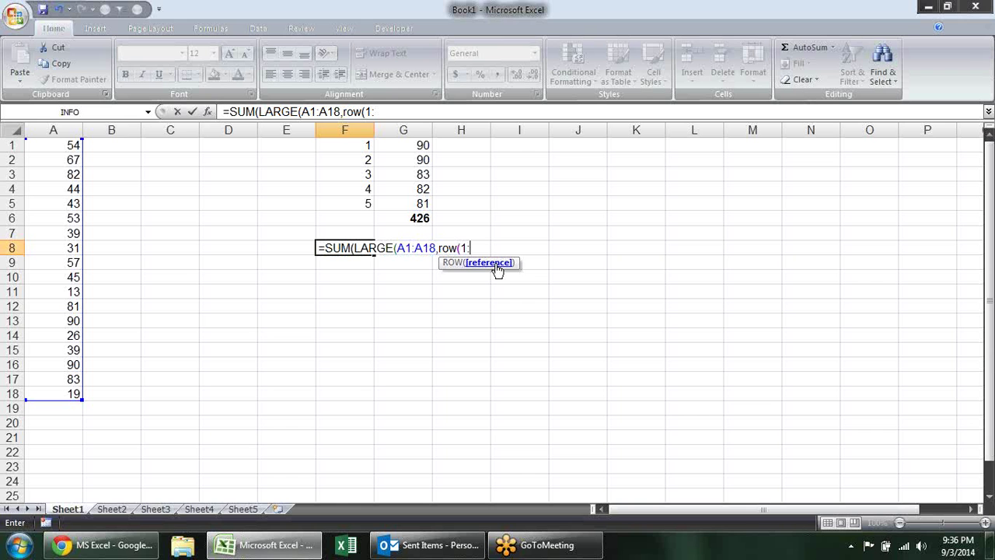
text(5))
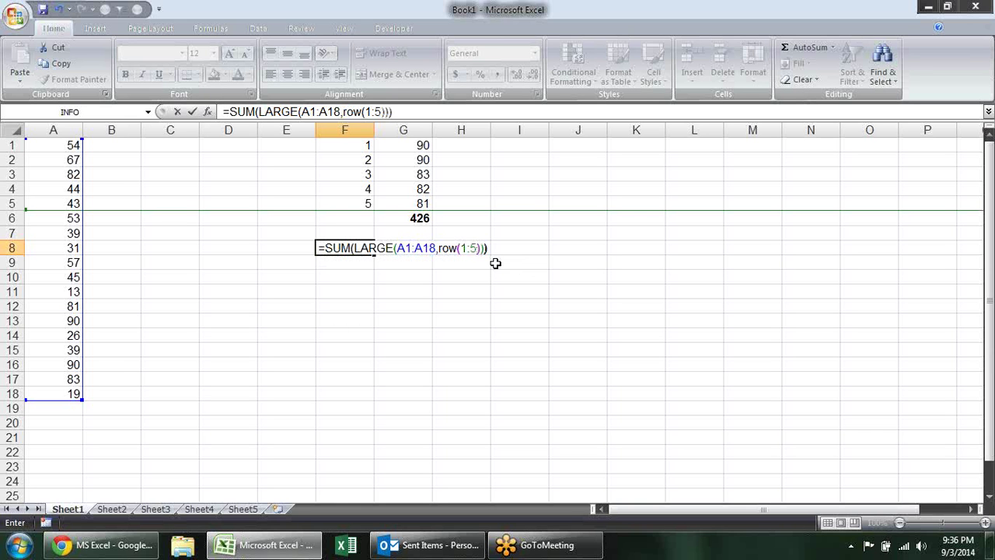
key(ctrl+shift+Return)
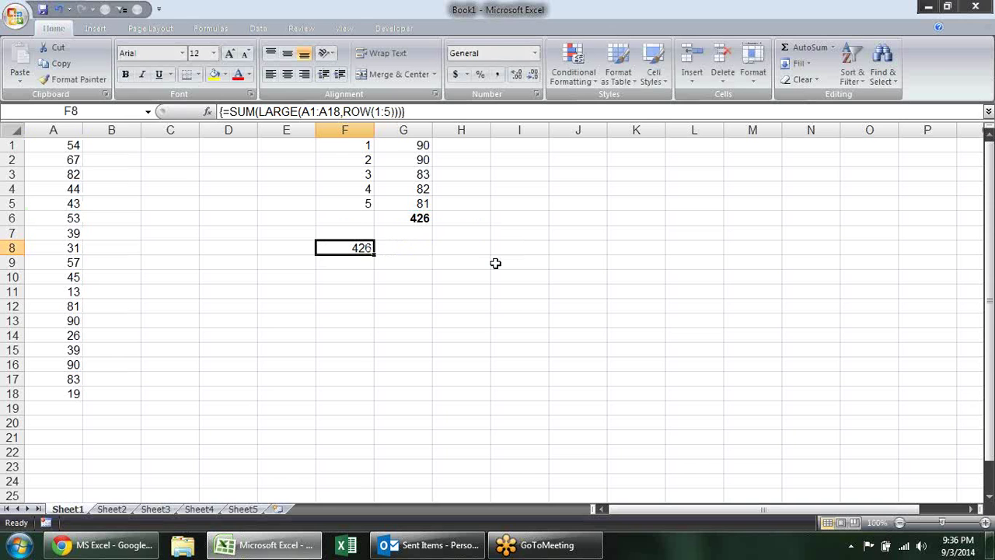
key(ctrl+b)
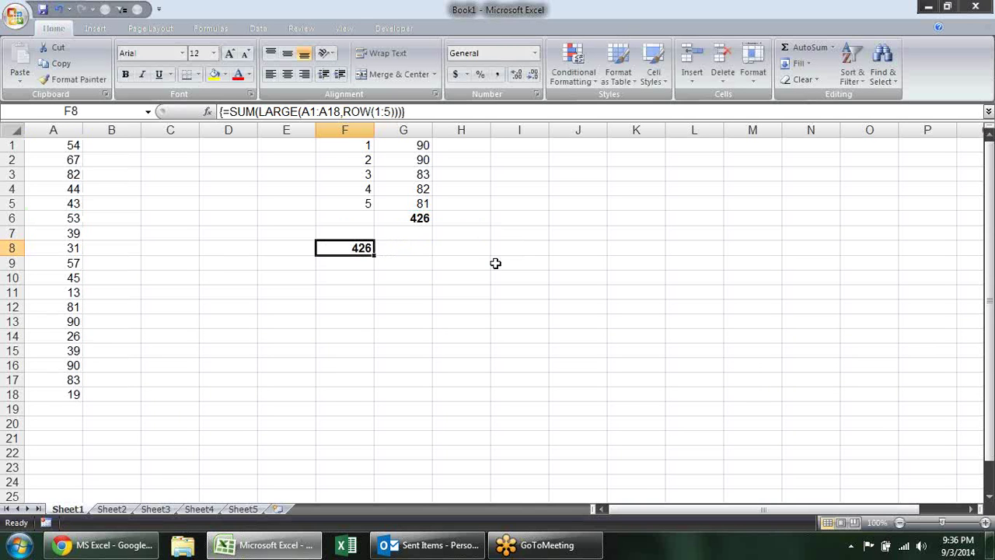
key(ctrl+b)
click(318, 282)
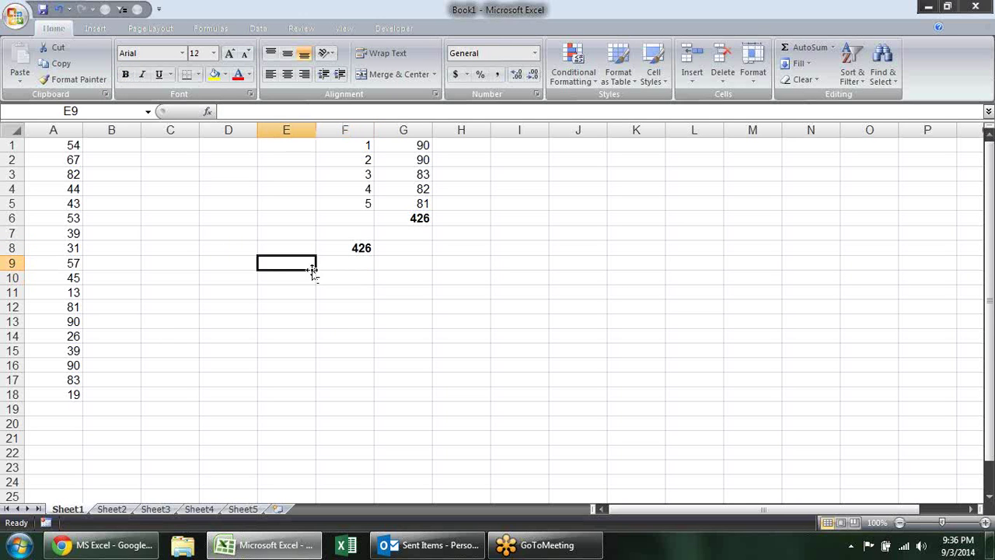
click(312, 265)
Copy A4, A8, A10, A13, A15, A17 (44, 31, 45, 90, 39, 83) into I8:I13.
click(77, 192)
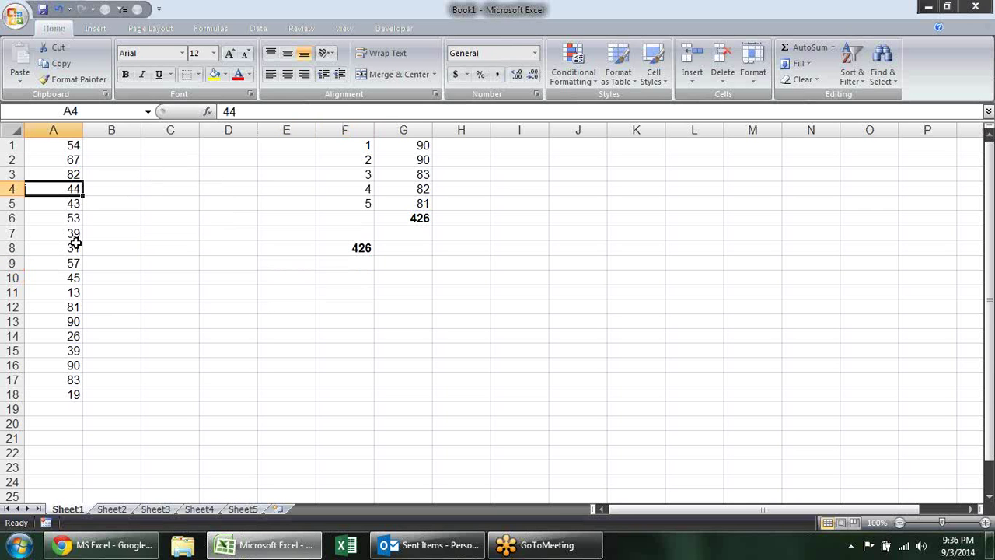
ctrl+click(77, 243)
ctrl+click(64, 280)
ctrl+click(66, 321)
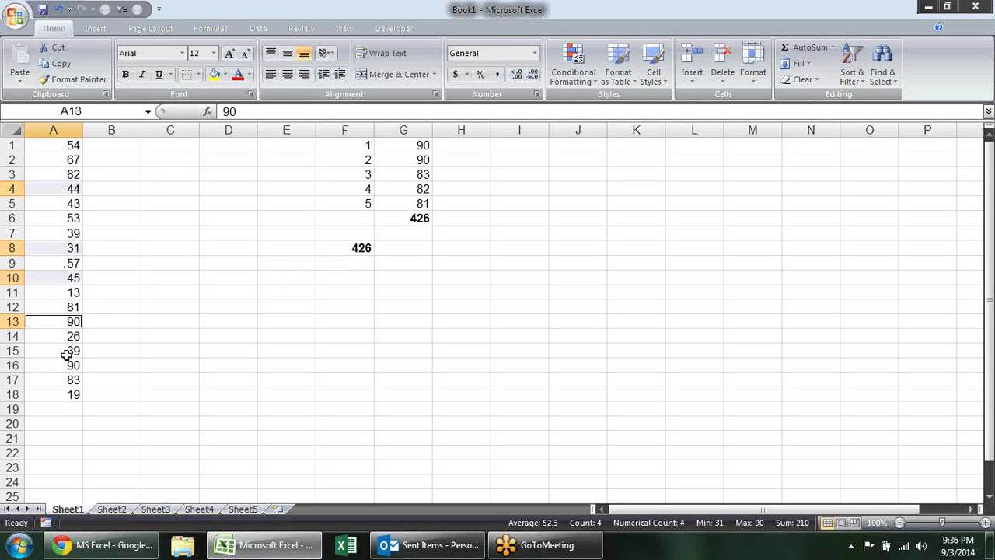
ctrl+click(68, 351)
ctrl+click(74, 380)
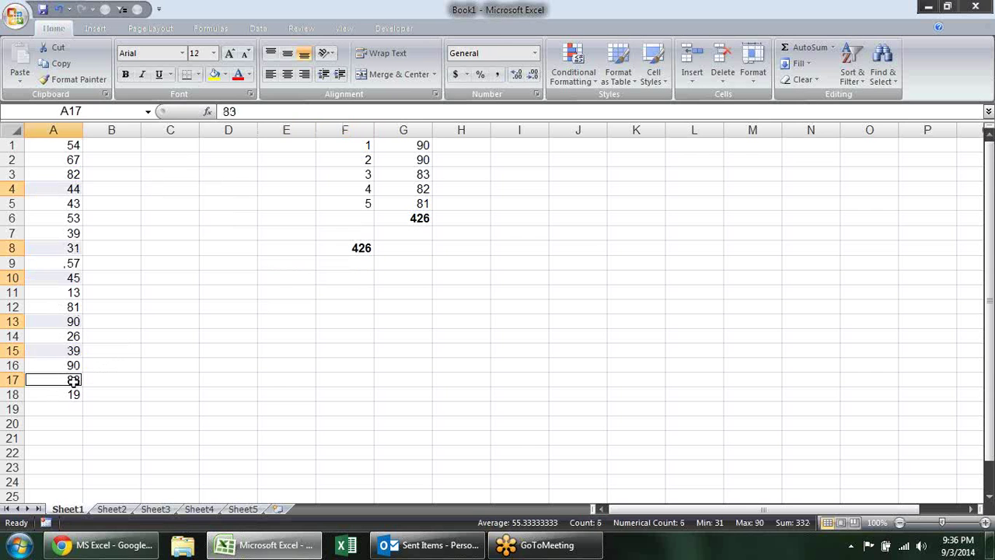
key(ctrl+c)
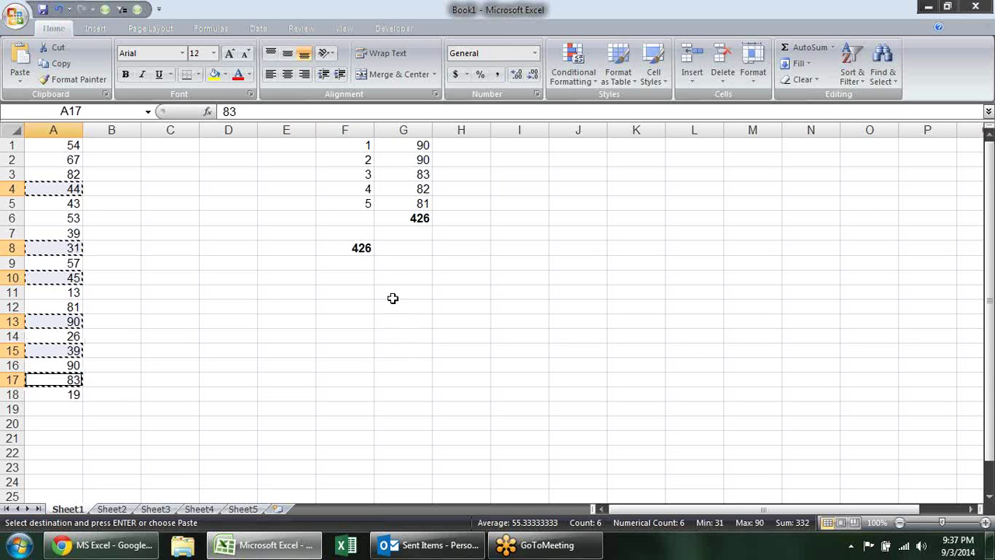
click(522, 247)
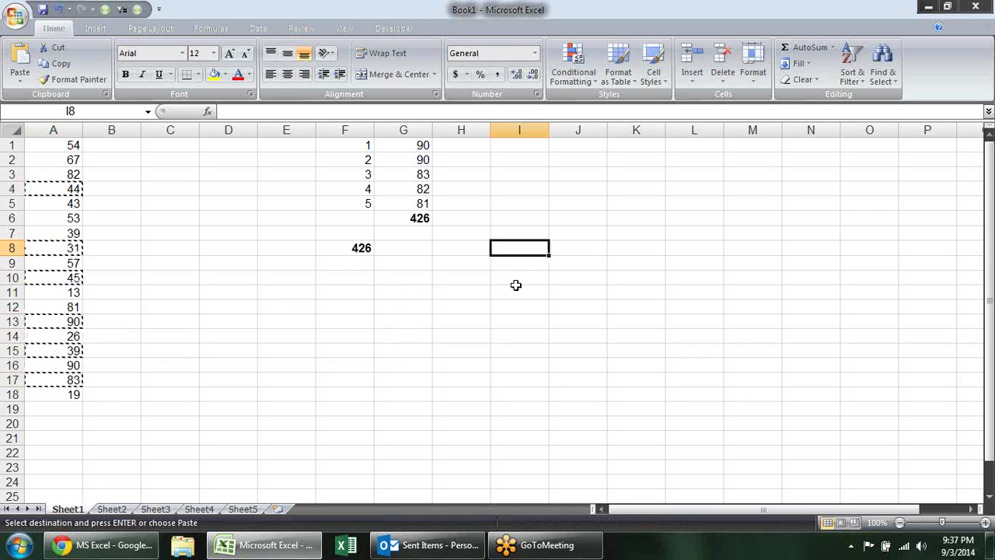
key(ctrl+v)
key(Escape)
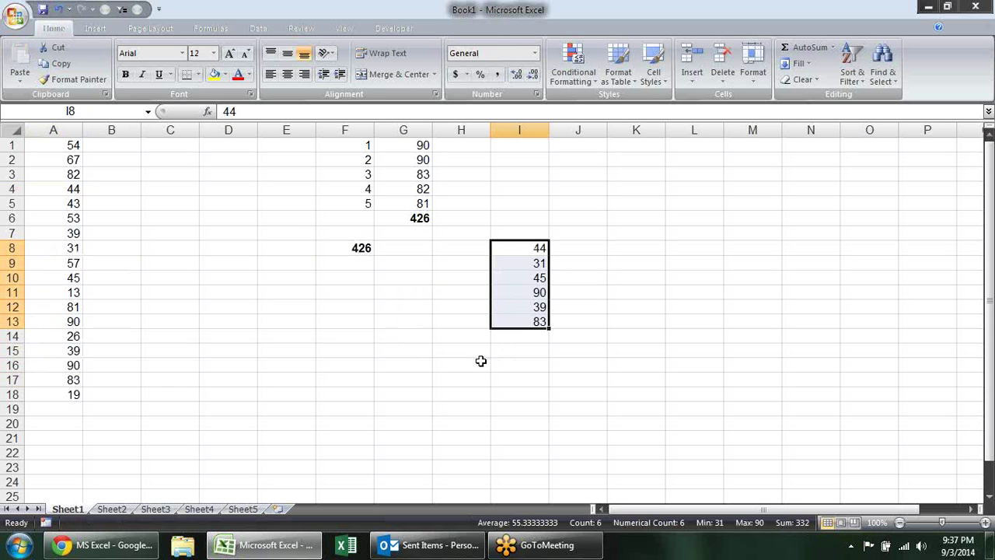
click(114, 148)
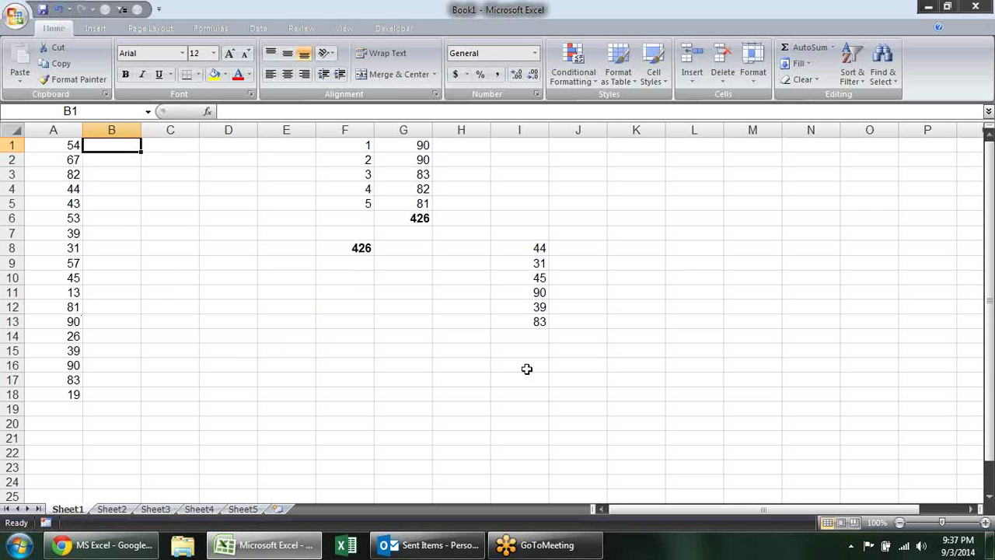
text(v=)
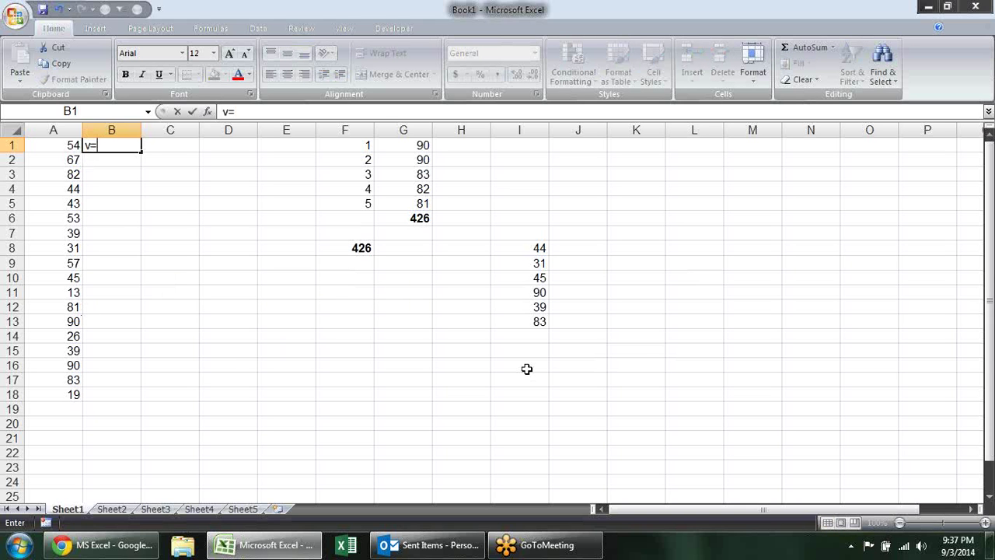
key(BackSpace)
key(BackSpace)
text(=)
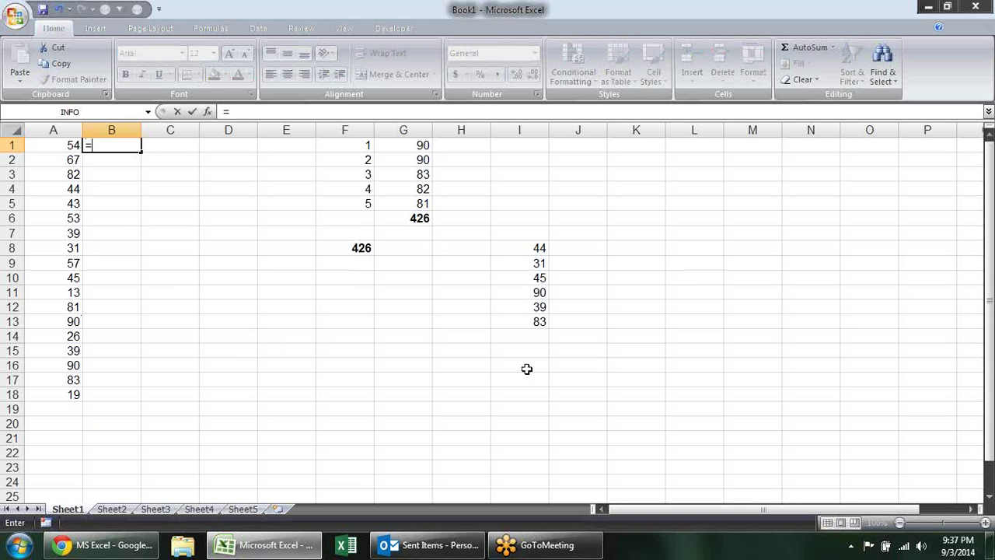
text(vlo)
key(Tab)
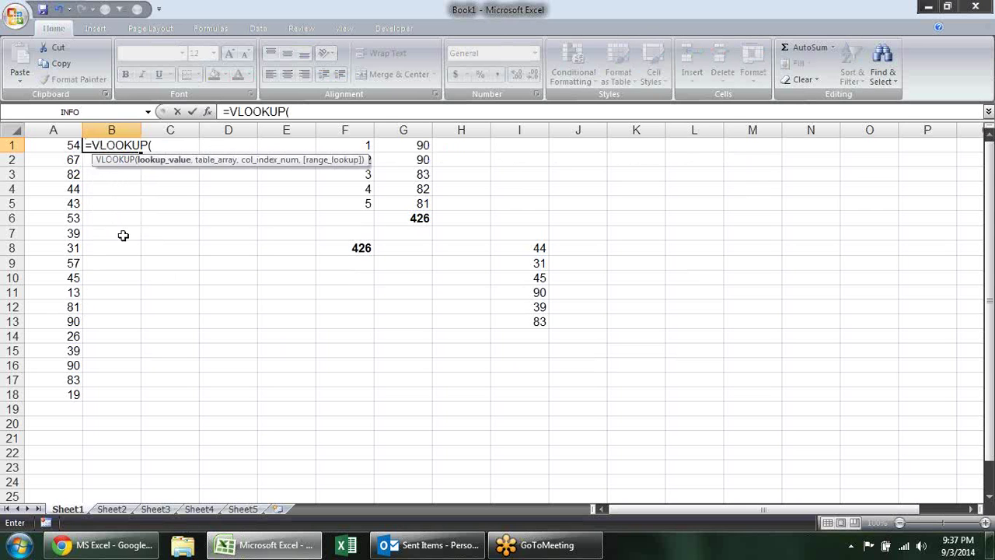
click(75, 143)
text(,)
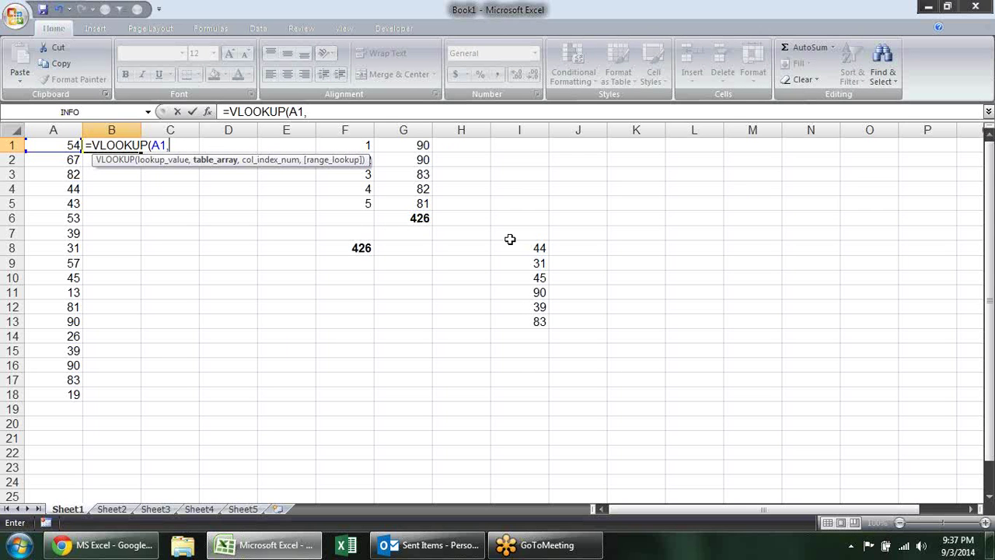
drag(533, 242, 516, 314)
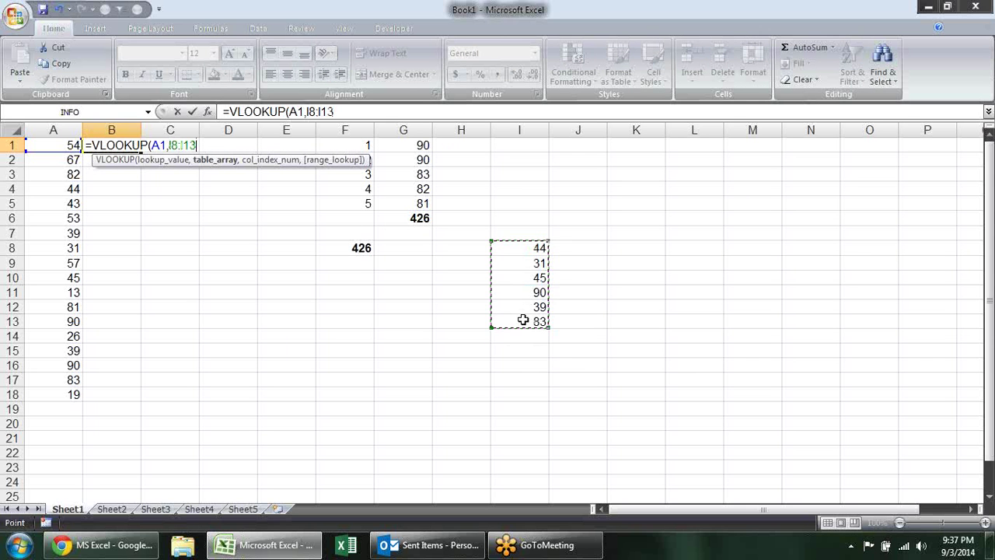
key(F4)
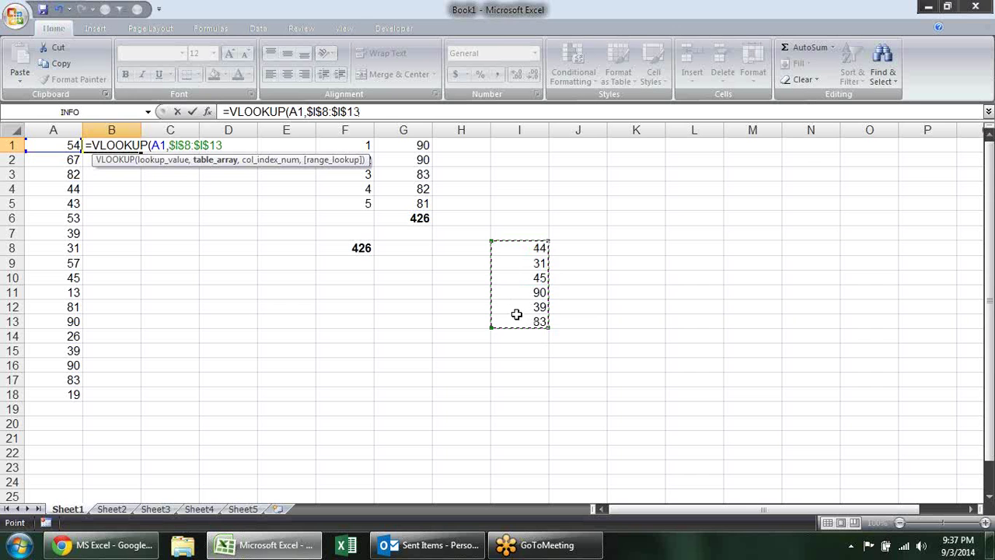
text(,1,)
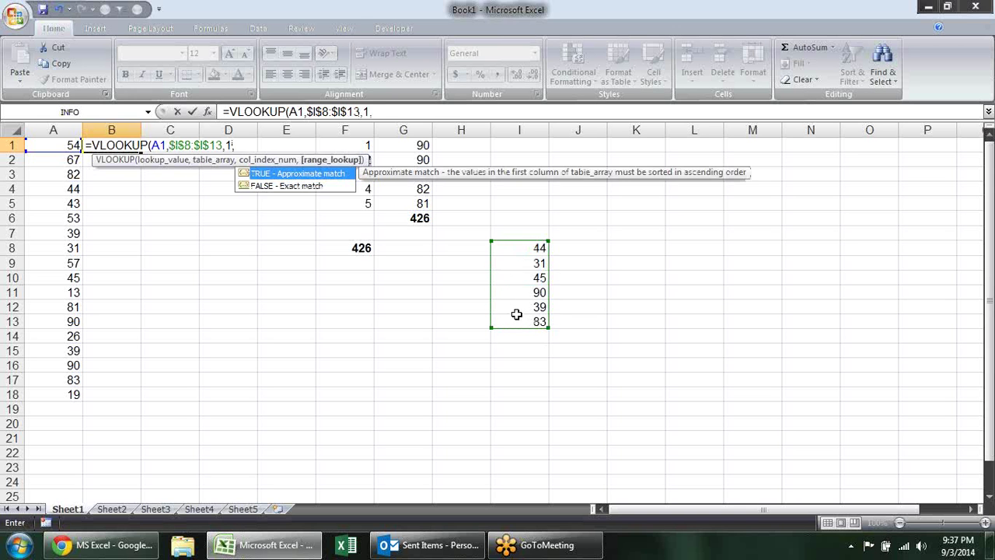
text(0))
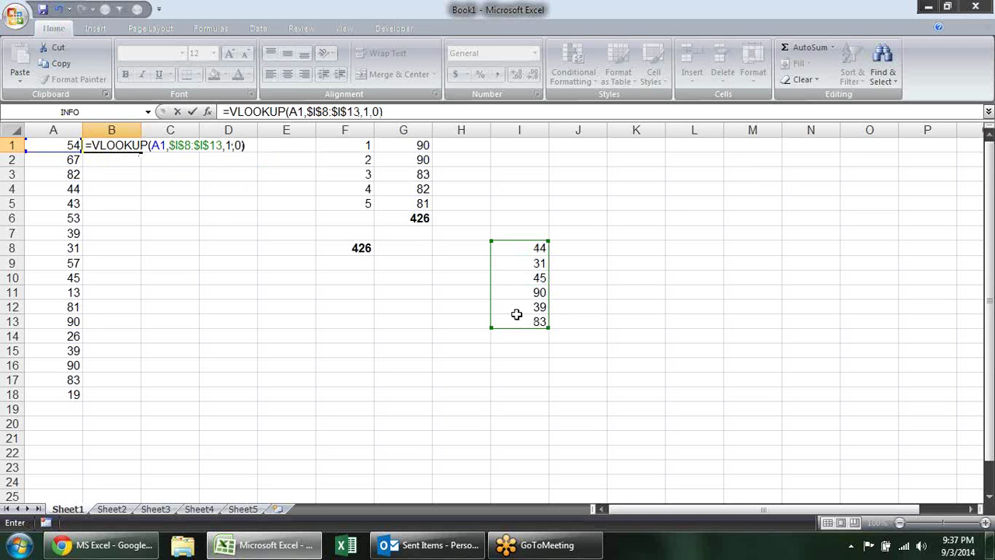
key(Return)
click(111, 146)
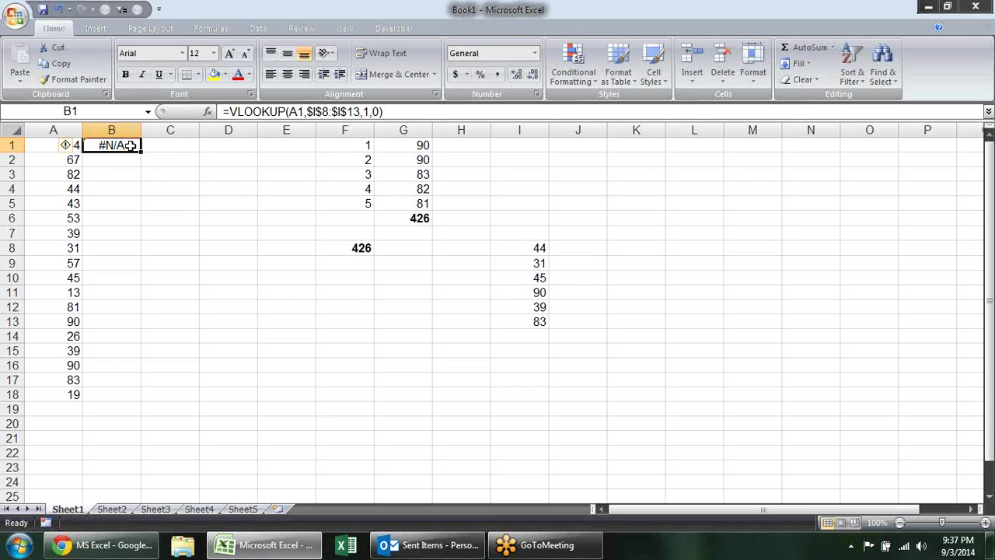
mouse_move(141, 152)
mouse_down()
mouse_move(128, 421)
mouse_move(129, 402)
mouse_up()
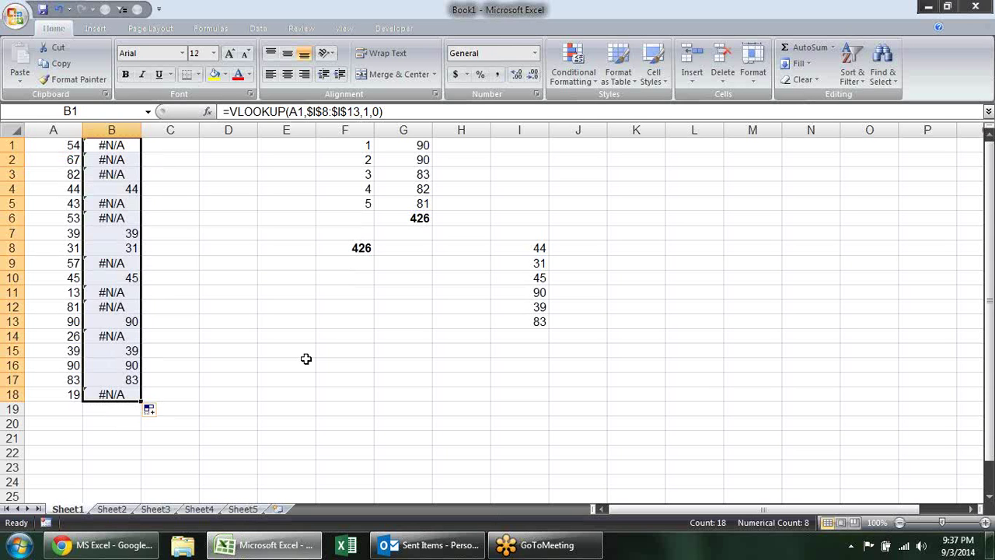
key(Delete)
Undo the clearing of column B to restore its VLOOKUP results.
click(110, 143)
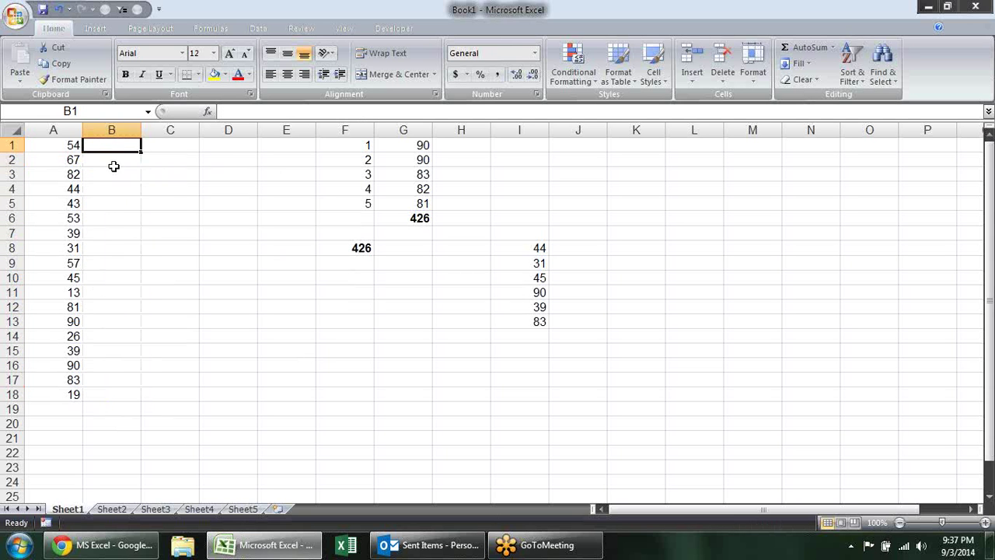
text(=)
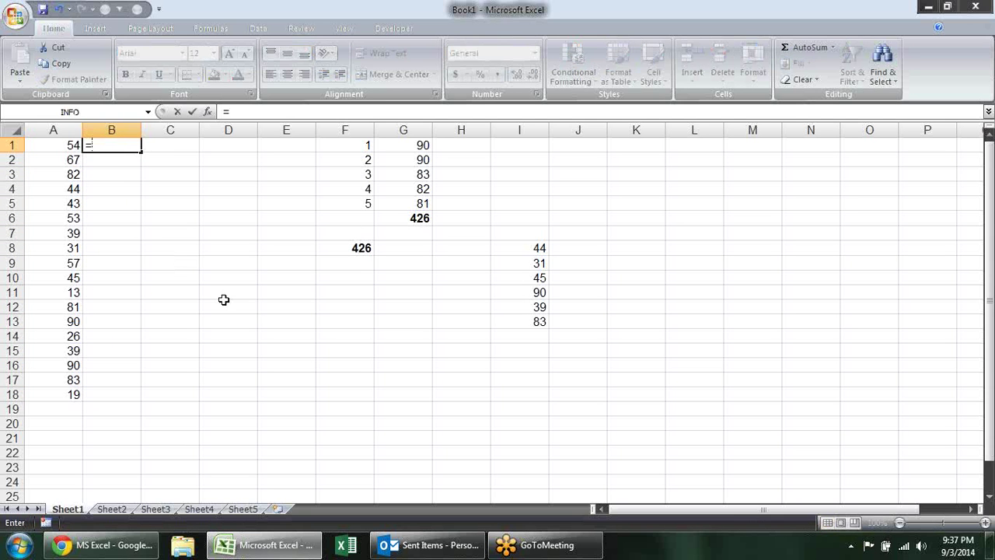
key(Escape)
text(=)
key(Escape)
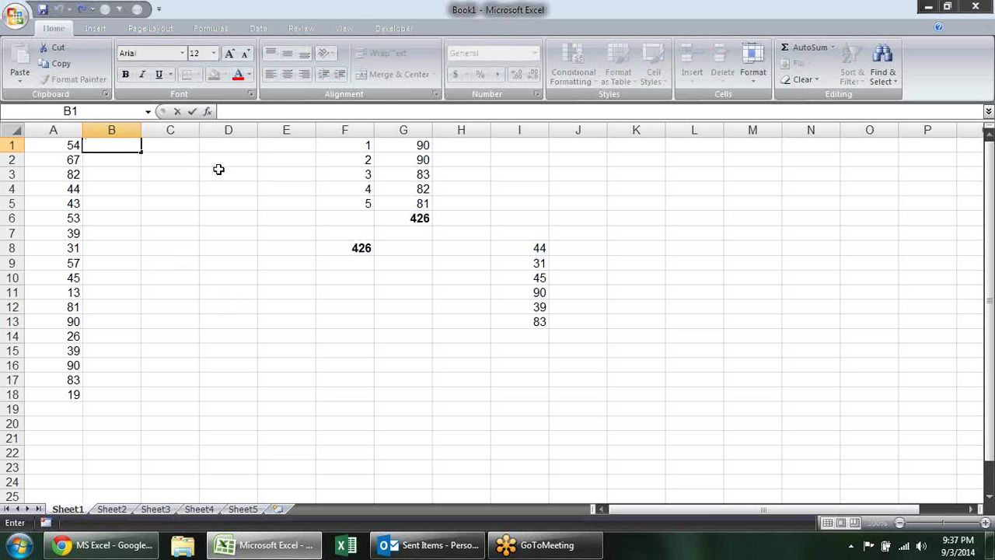
key(Escape)
key(ctrl+z)
Enter {=OR($I$8:$I$13=A1)} as an array formula in C1.
click(191, 152)
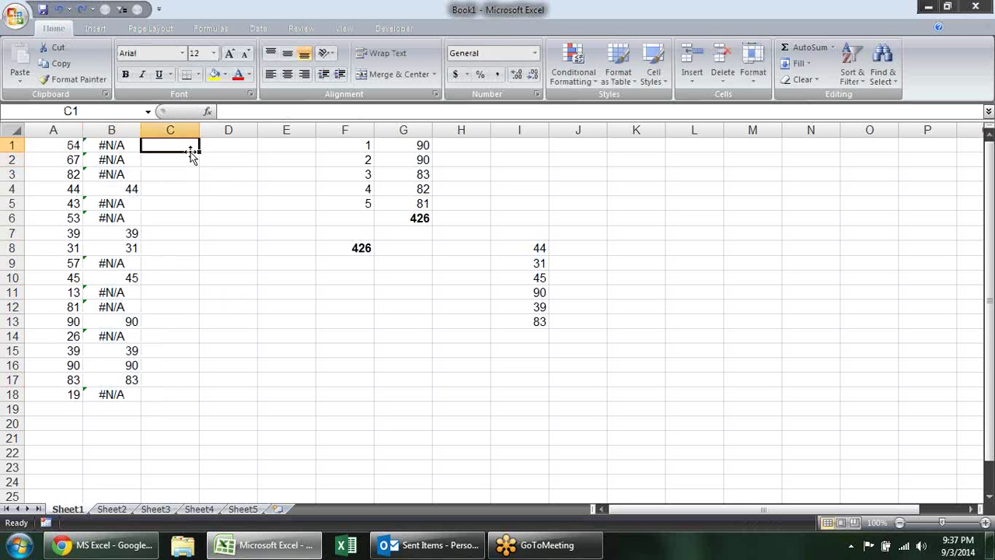
text(=)
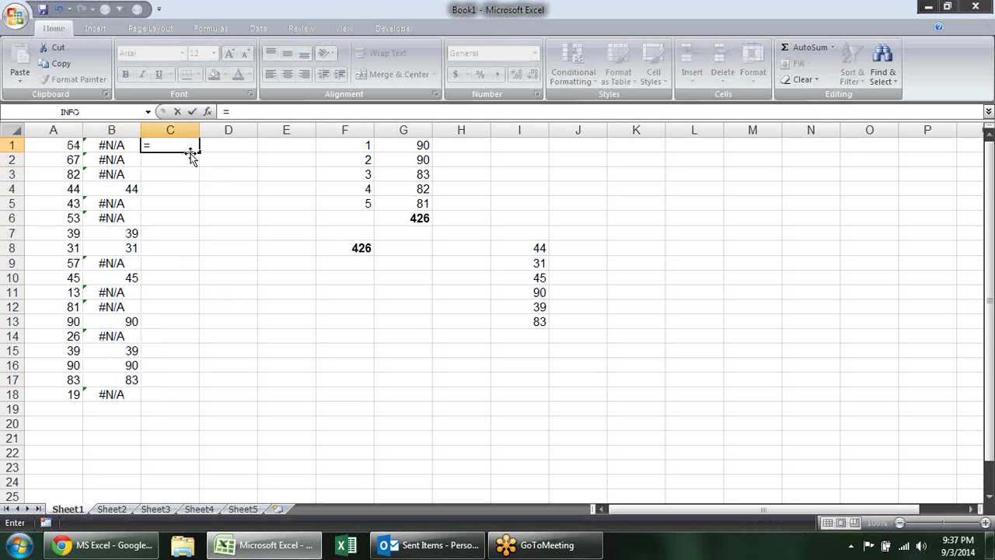
text(OR()
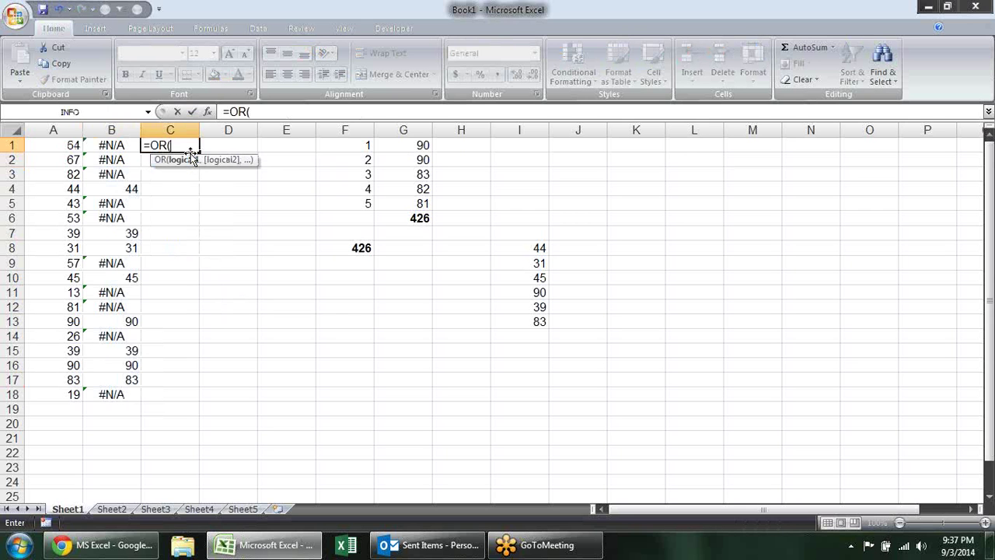
click(74, 144)
text(=)
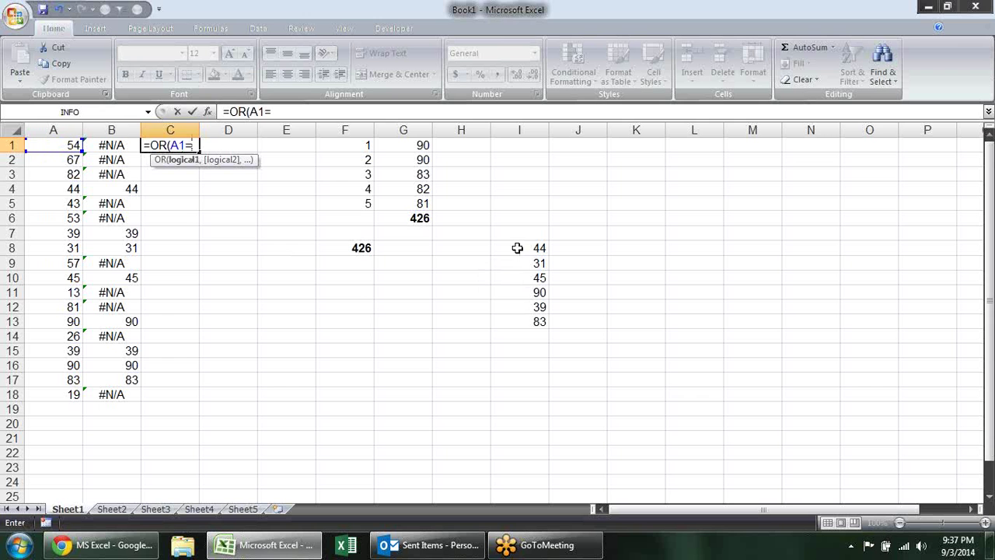
key(BackSpace)
key(BackSpace)
key(BackSpace)
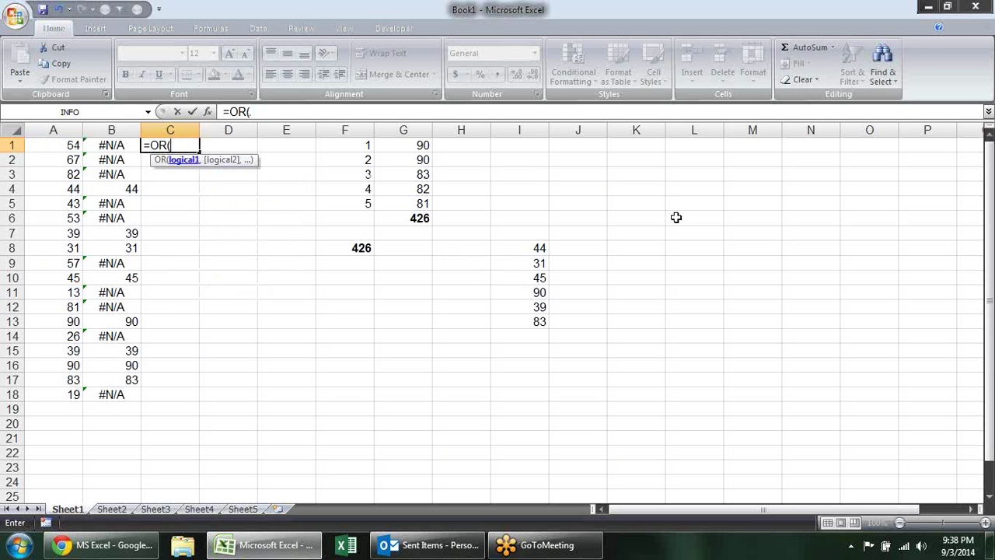
drag(540, 248, 544, 330)
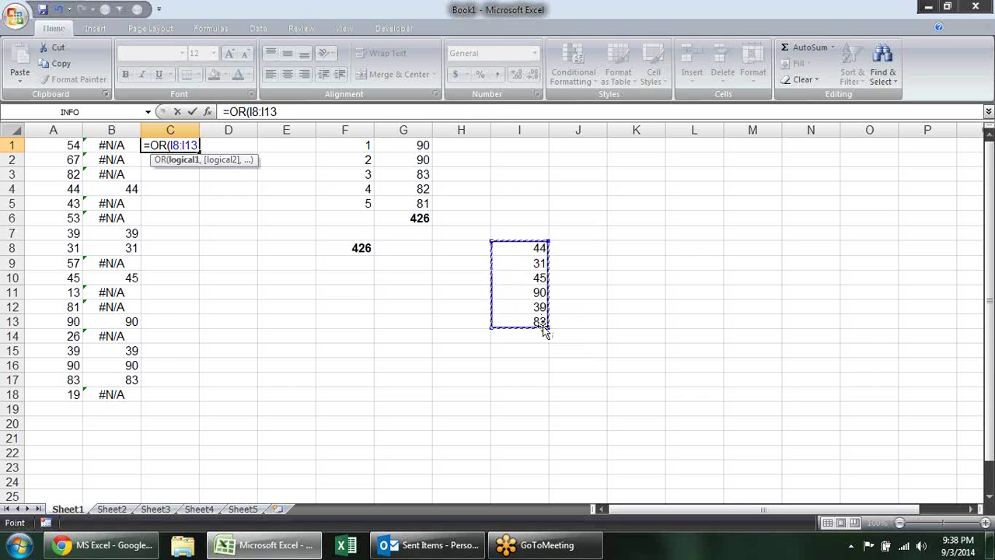
key(F4)
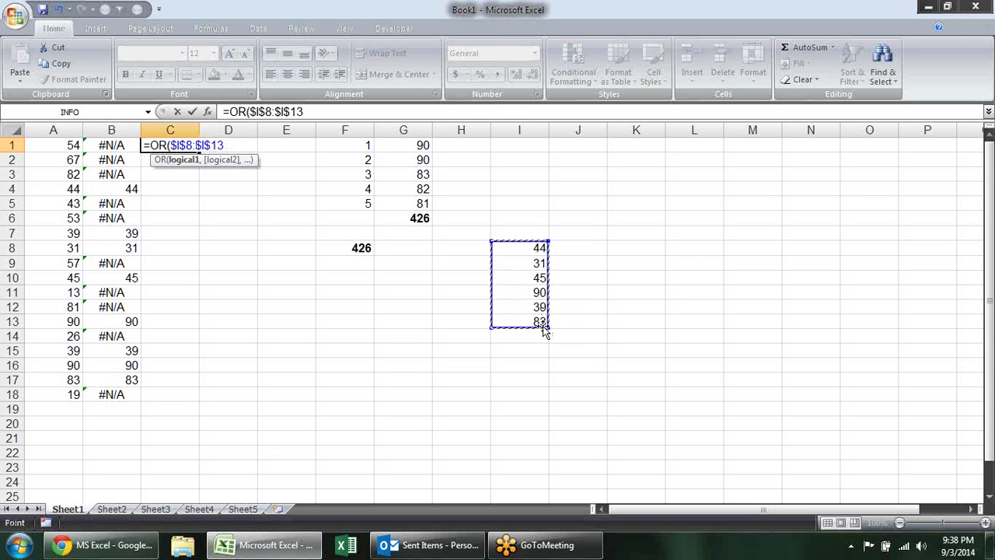
text(=)
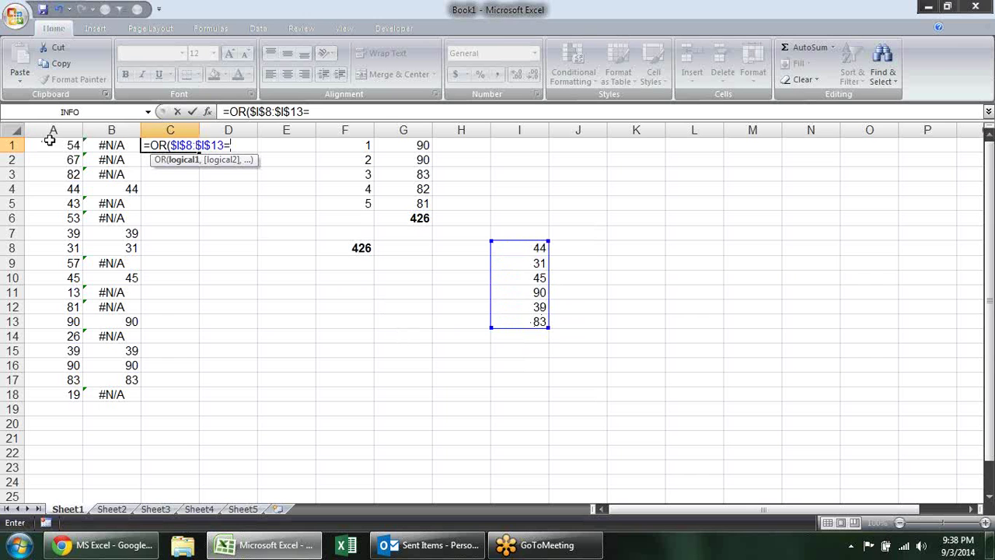
click(58, 145)
text())
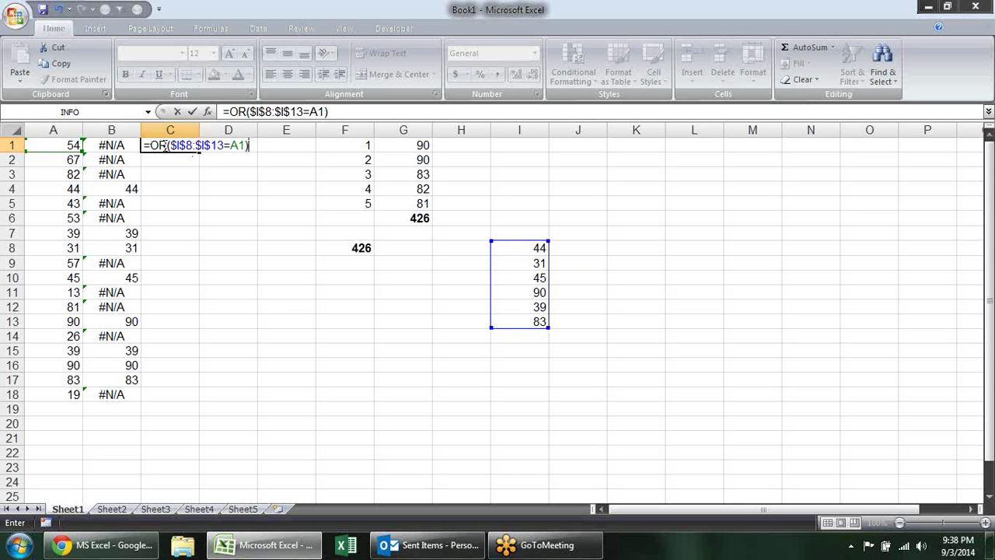
key(ctrl+shift+Return)
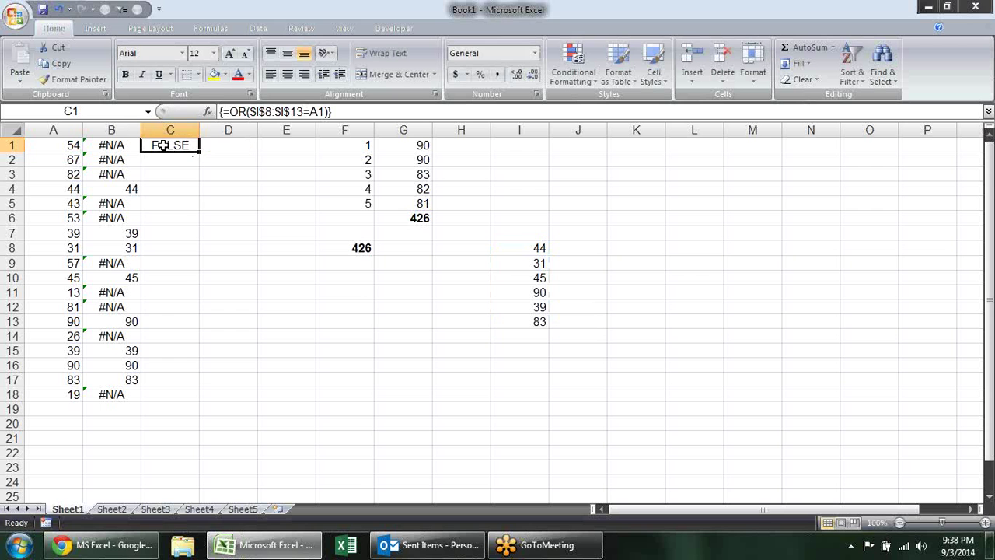
Fill the OR formula down column C through C18.
drag(199, 153, 207, 386)
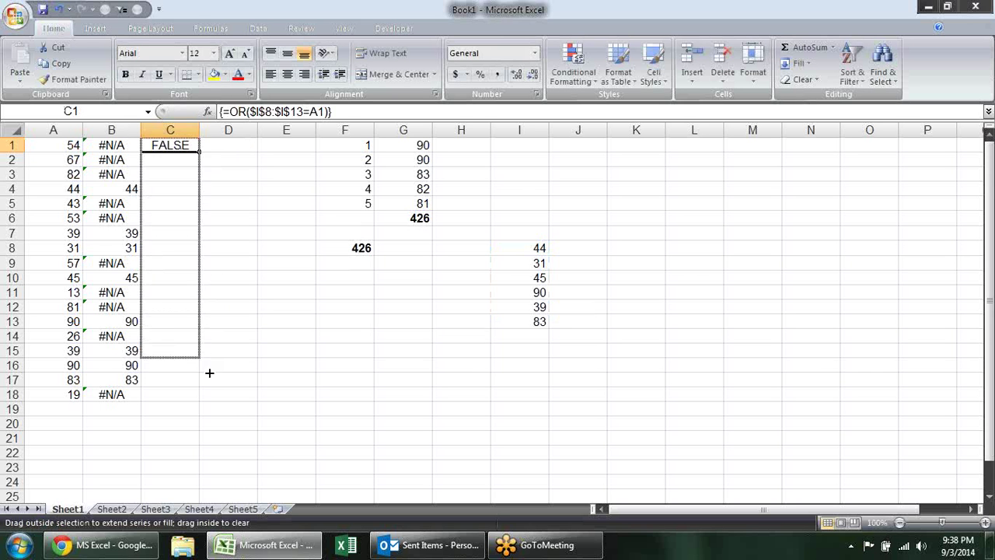
click(270, 384)
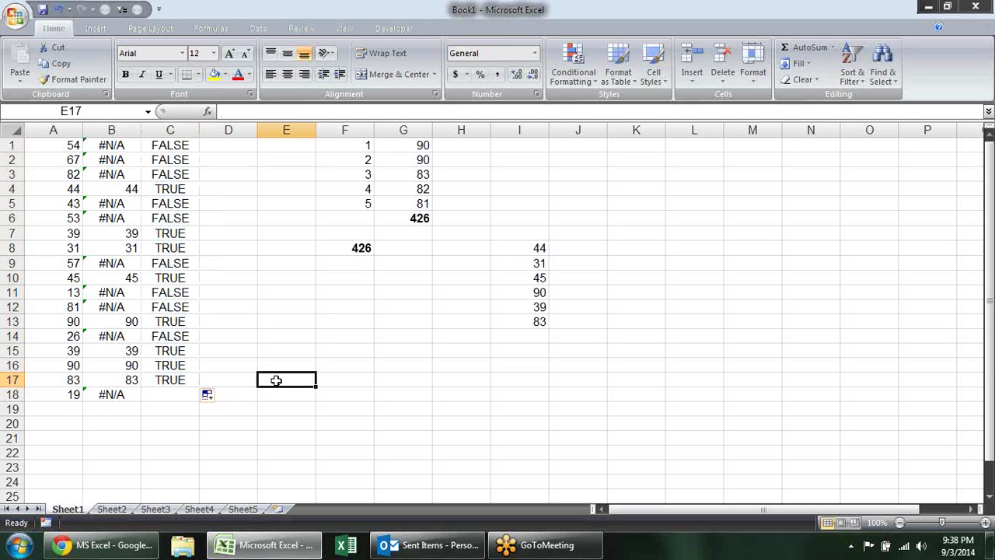
click(171, 379)
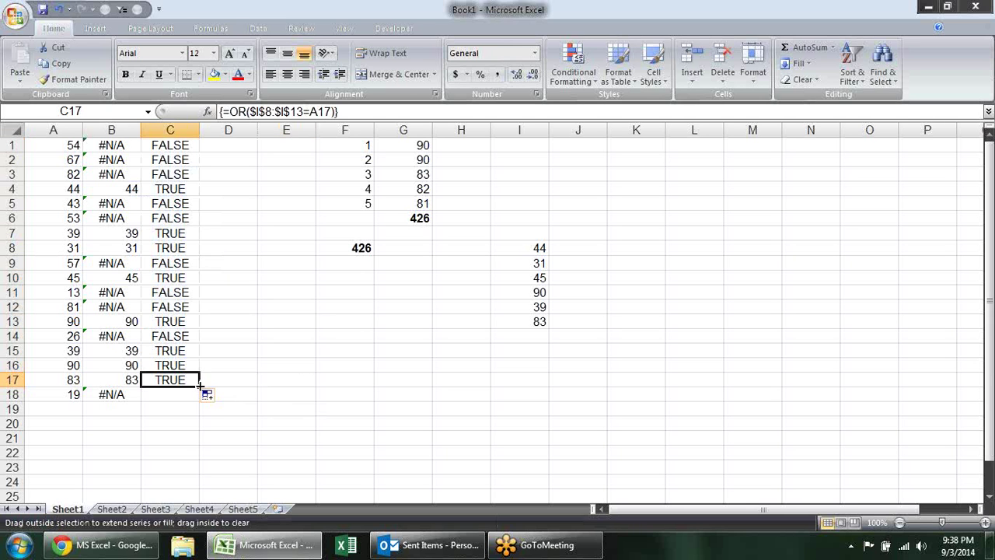
drag(199, 385, 199, 399)
click(168, 145)
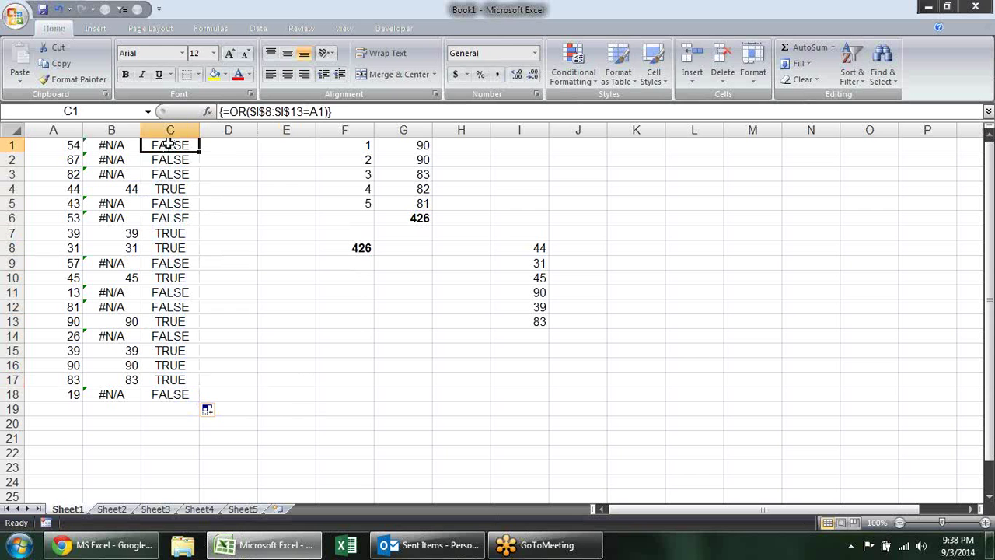
double_click(168, 144)
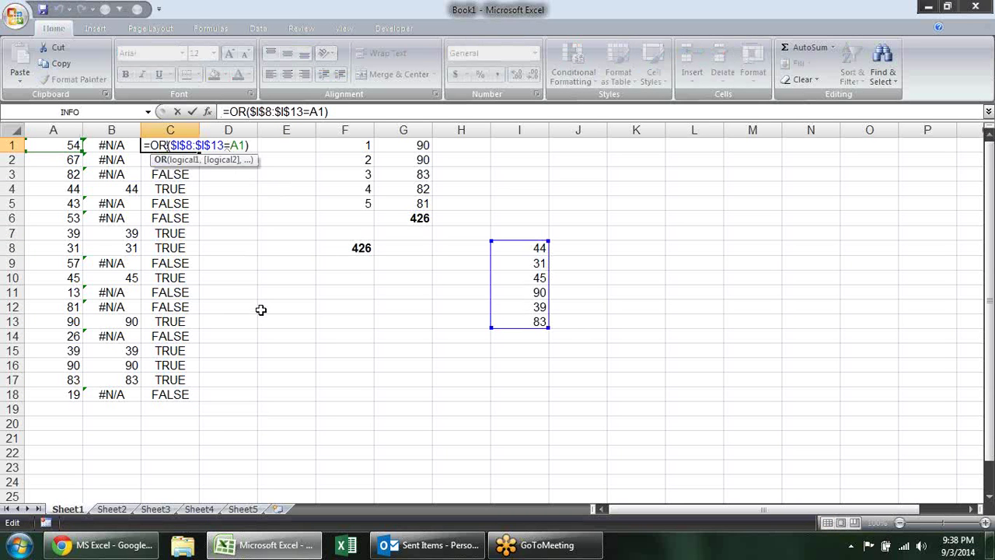
key(ctrl+shift+Return)
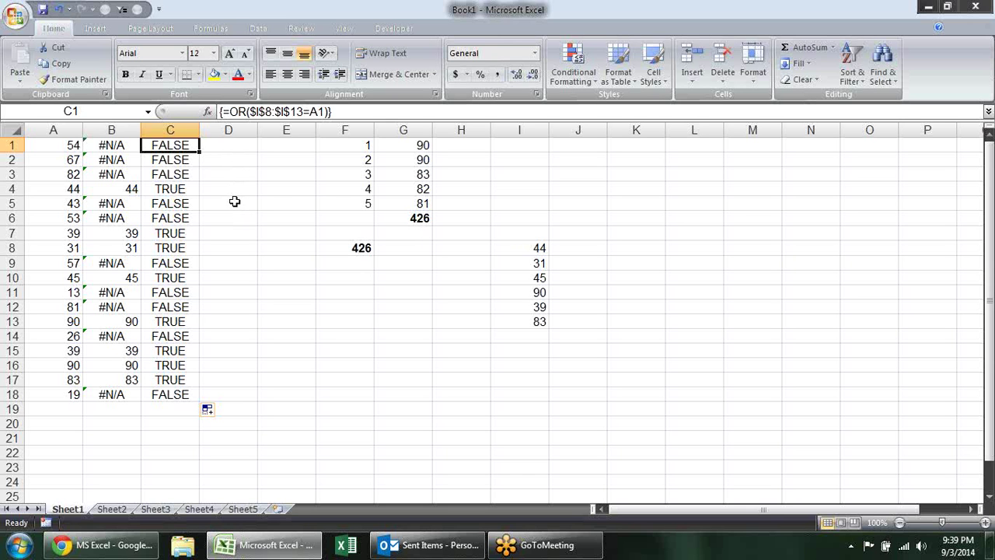
click(217, 146)
click(187, 148)
click(356, 309)
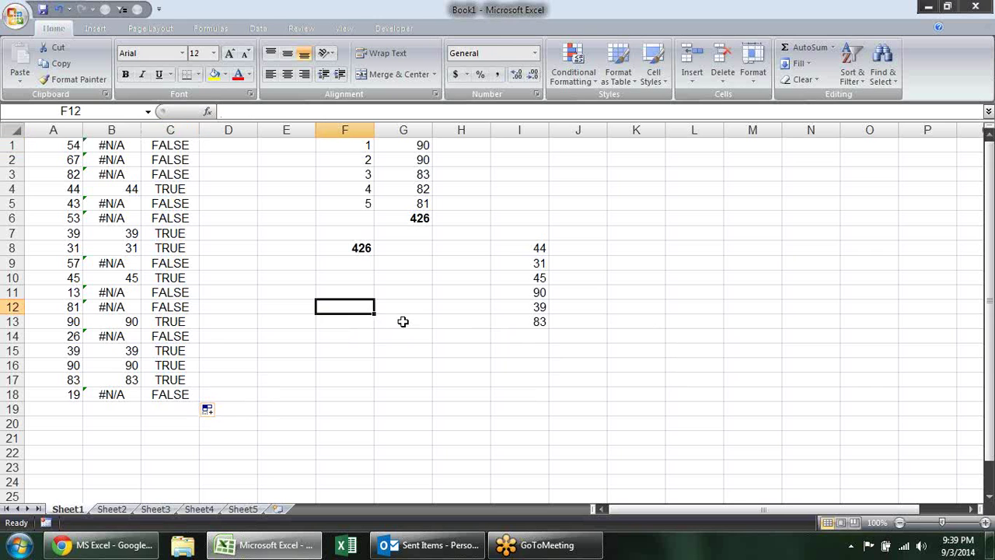
On Sheet2, enter 'sandeep' in A1 and fill the name list down to A8.
scroll(400, 323, down, 1)
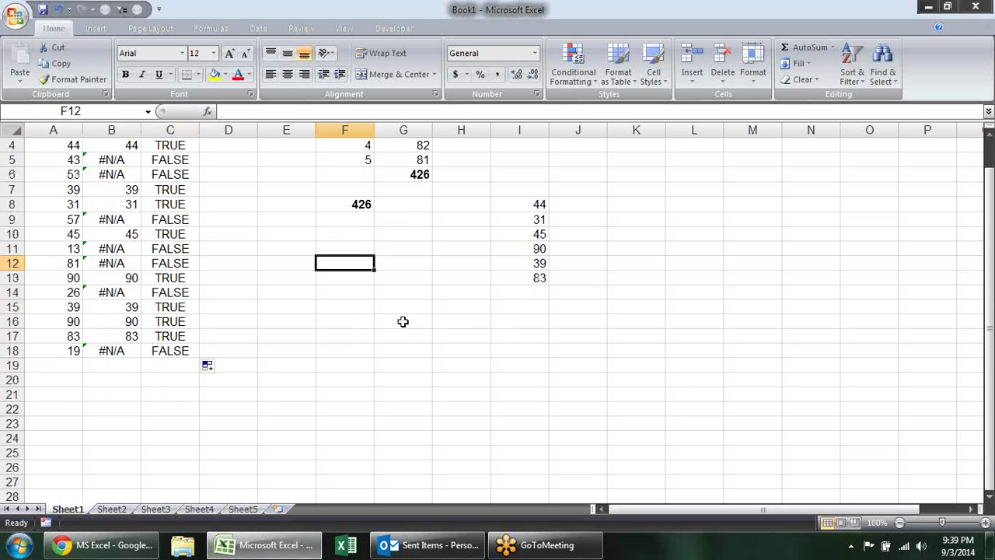
click(111, 509)
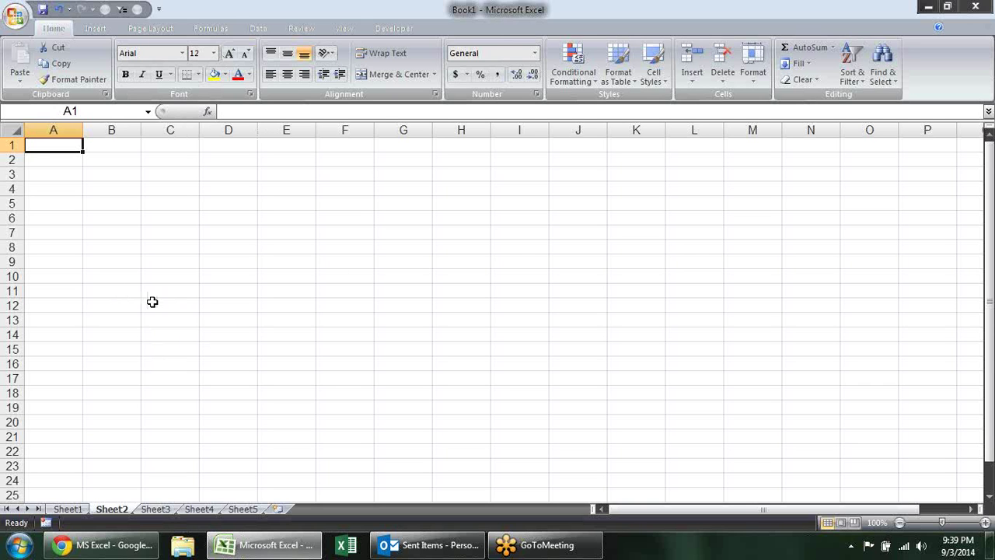
text(sandeep)
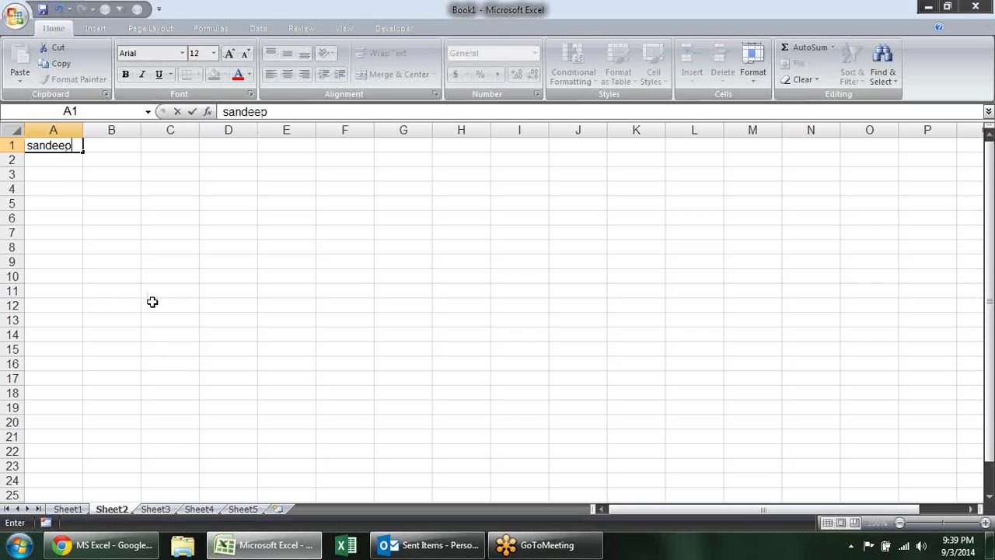
key(Return)
click(71, 146)
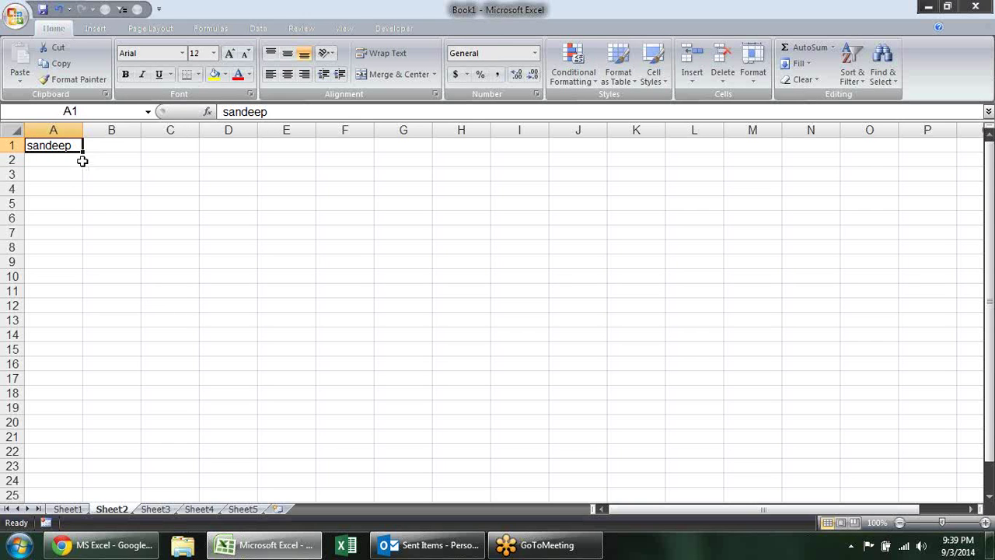
mouse_move(82, 153)
mouse_down()
mouse_move(77, 284)
mouse_move(79, 255)
mouse_up()
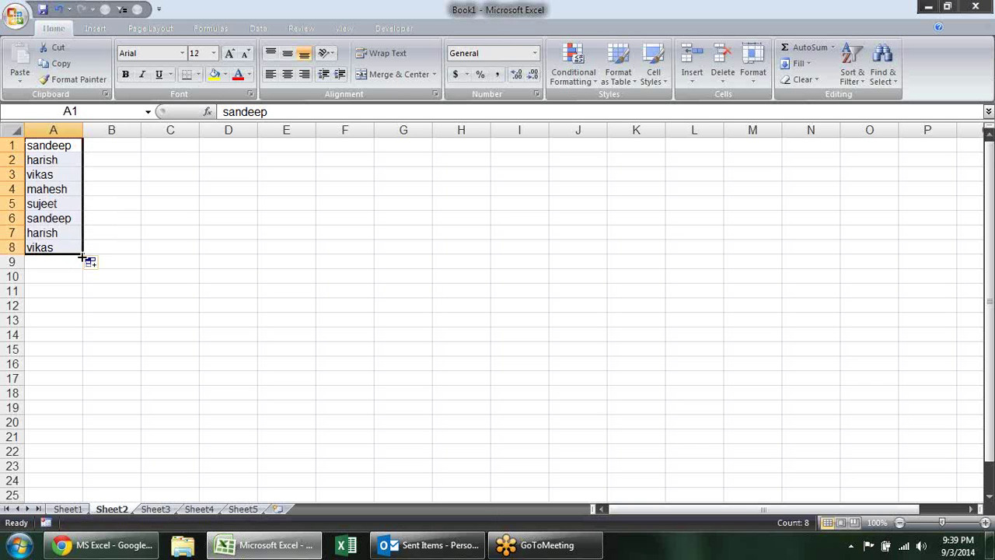
Copy the repeated names in A6:A8, move the block to A15, then undo the move.
click(71, 219)
drag(78, 261, 77, 251)
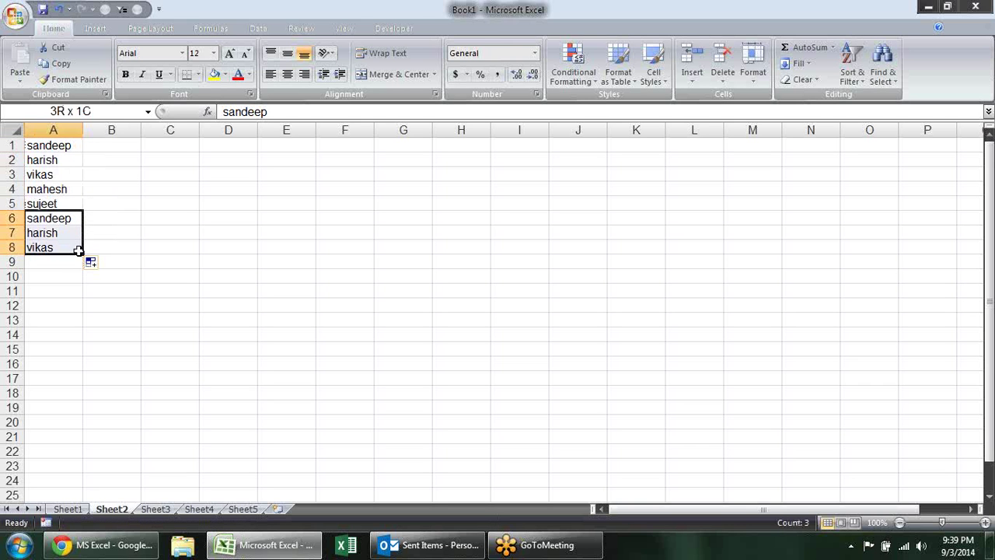
key(ctrl+c)
click(126, 147)
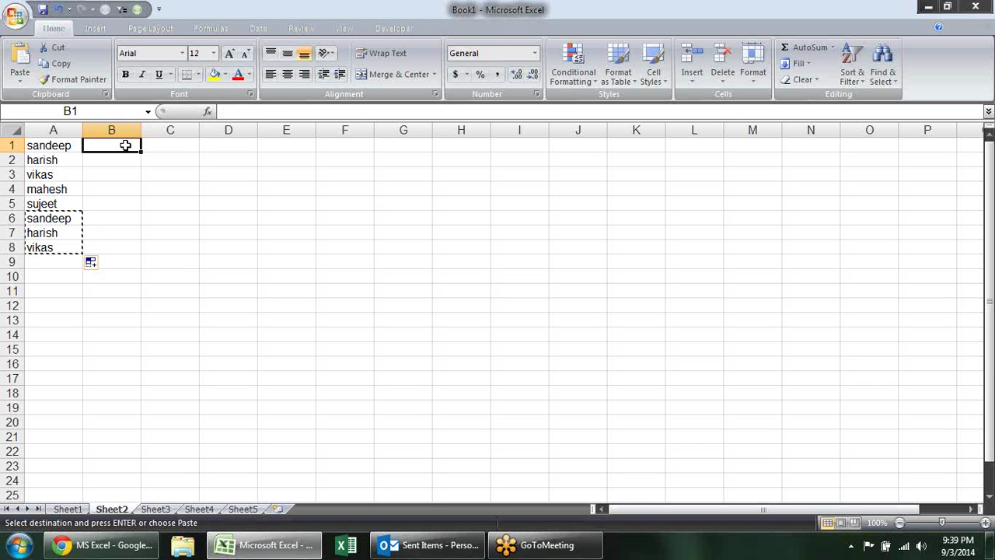
key(Escape)
mouse_move(48, 145)
mouse_down()
mouse_move(62, 249)
mouse_move(53, 464)
mouse_up()
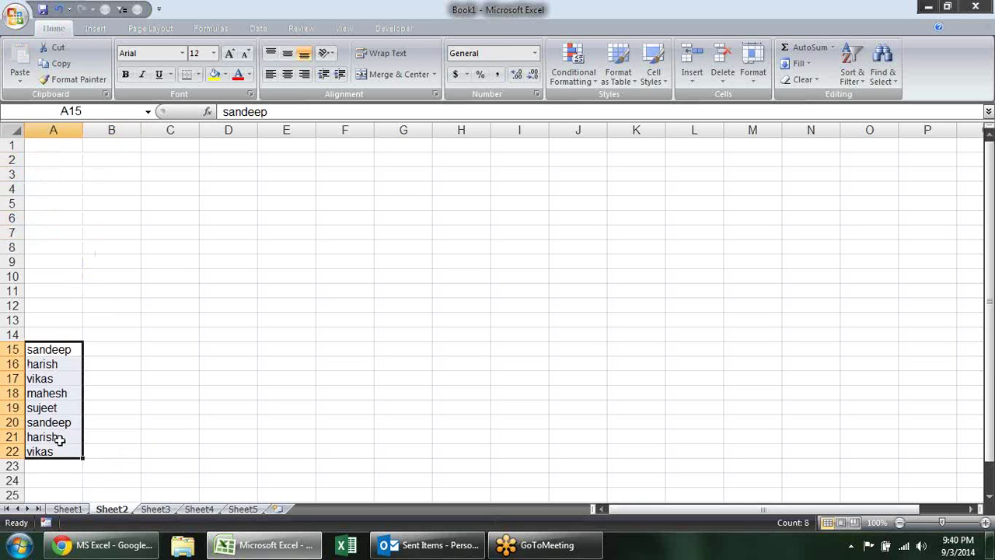
key(ctrl+z)
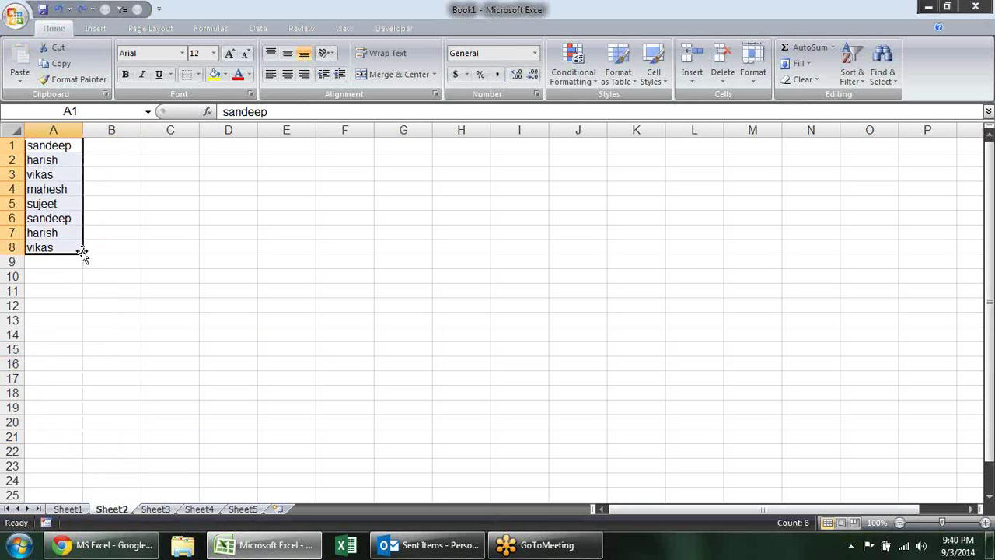
Extend the repeating names down to A22 and put trial values of 10 in B1:B2.
drag(82, 254, 85, 455)
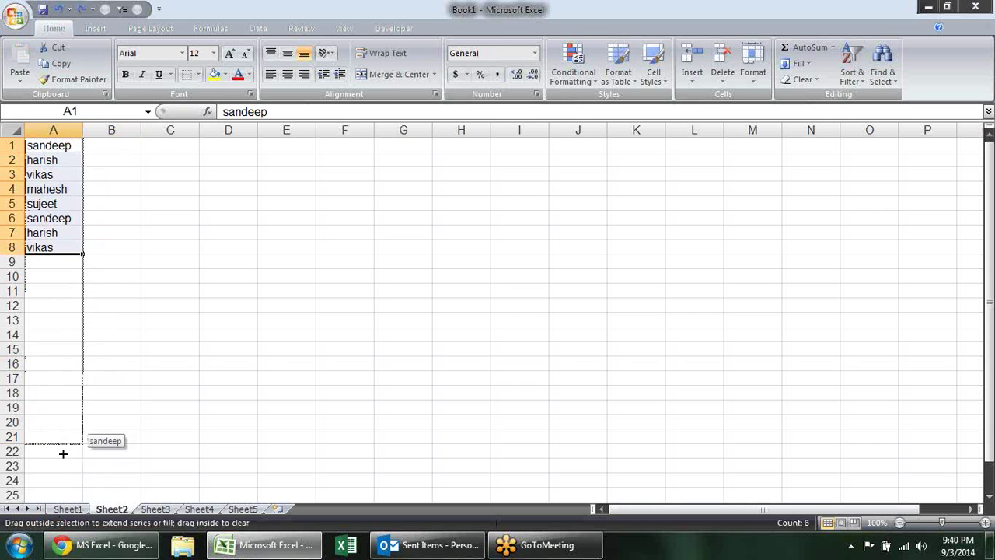
click(124, 146)
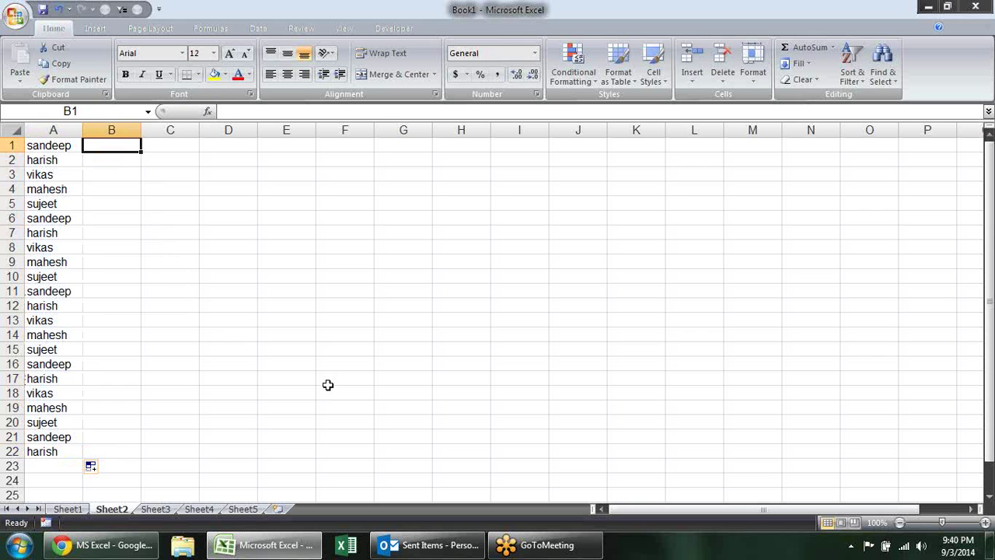
text(10)
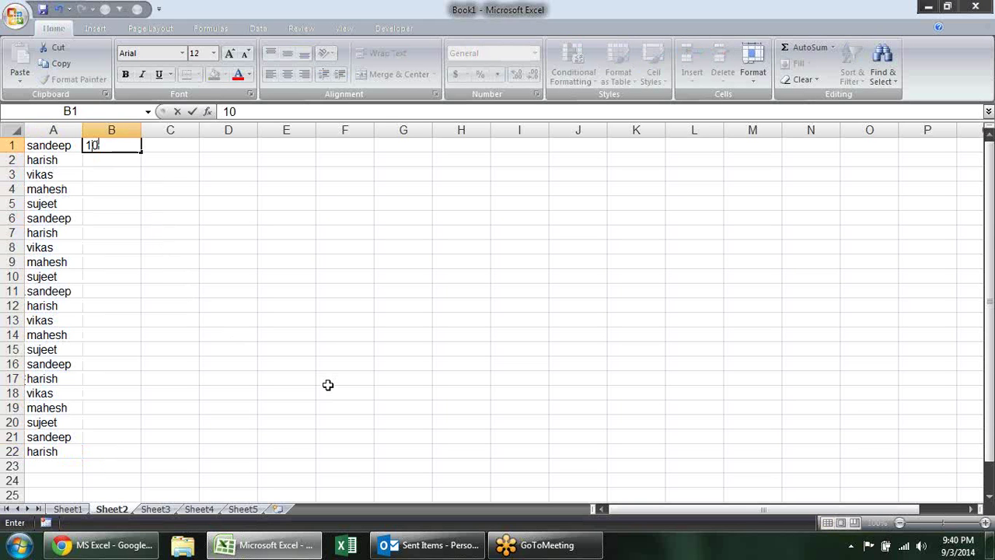
key(Return)
text(10)
key(Return)
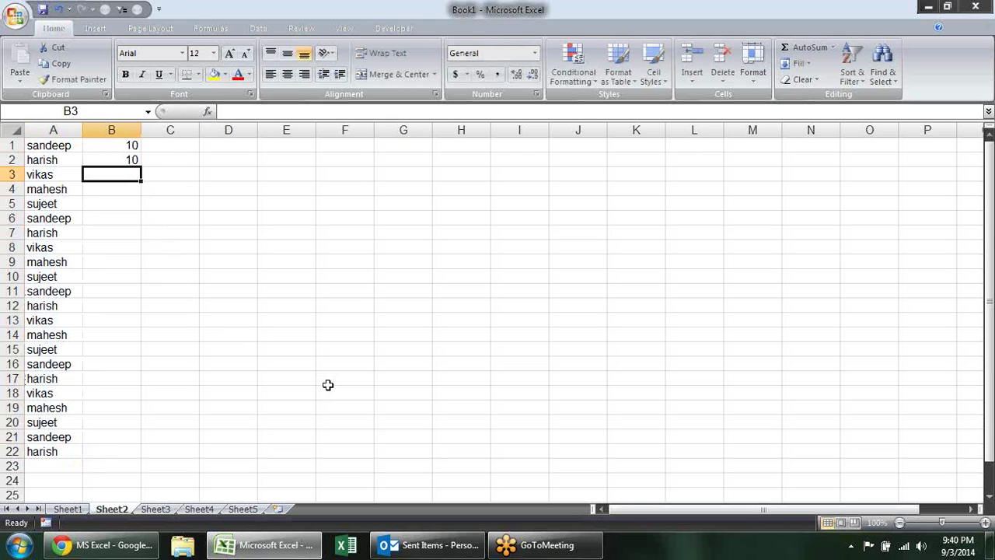
key(Up)
key(Up)
Enter =RANDBETWEEN(10,90) in B1 and fill it down column B to B23.
text(=r)
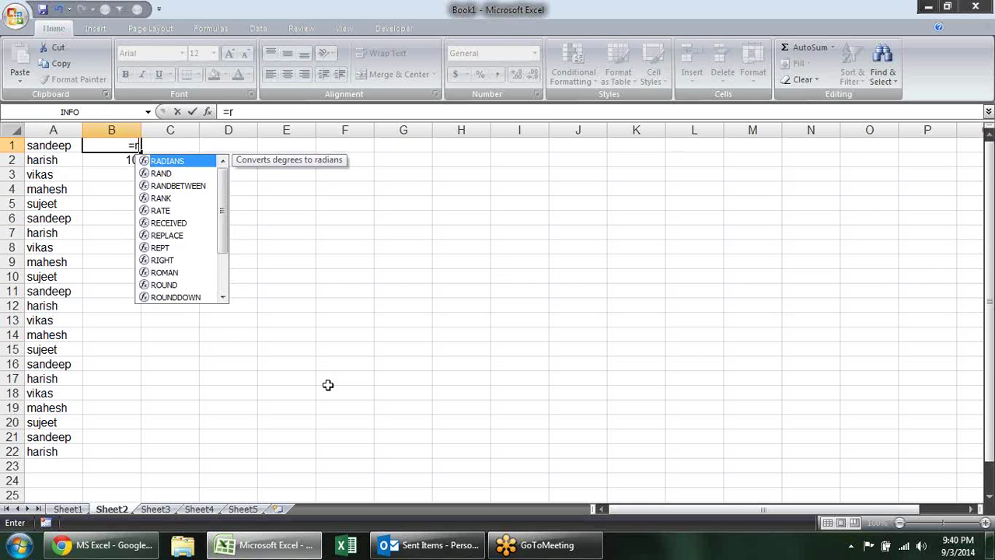
text(a)
key(Down)
key(Down)
key(Tab)
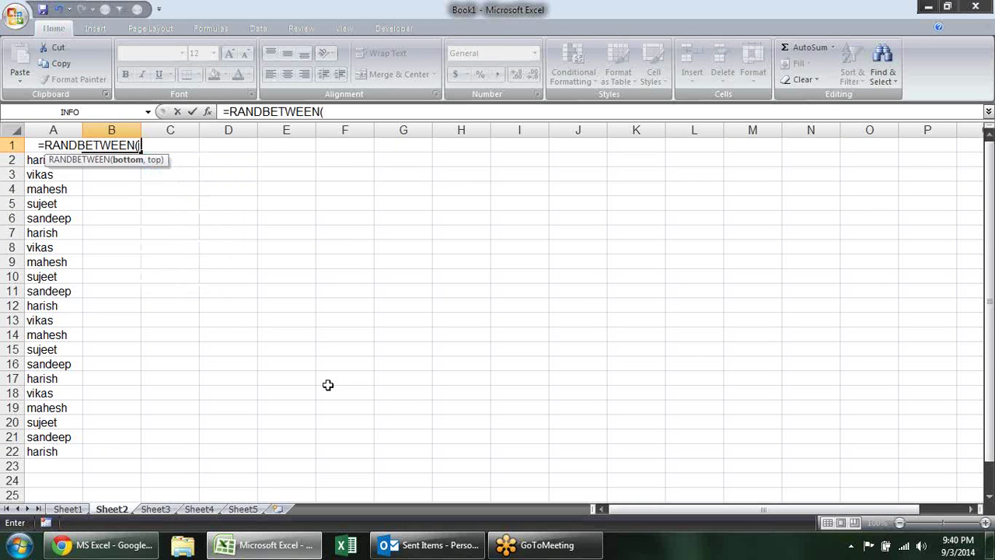
text(10,9)
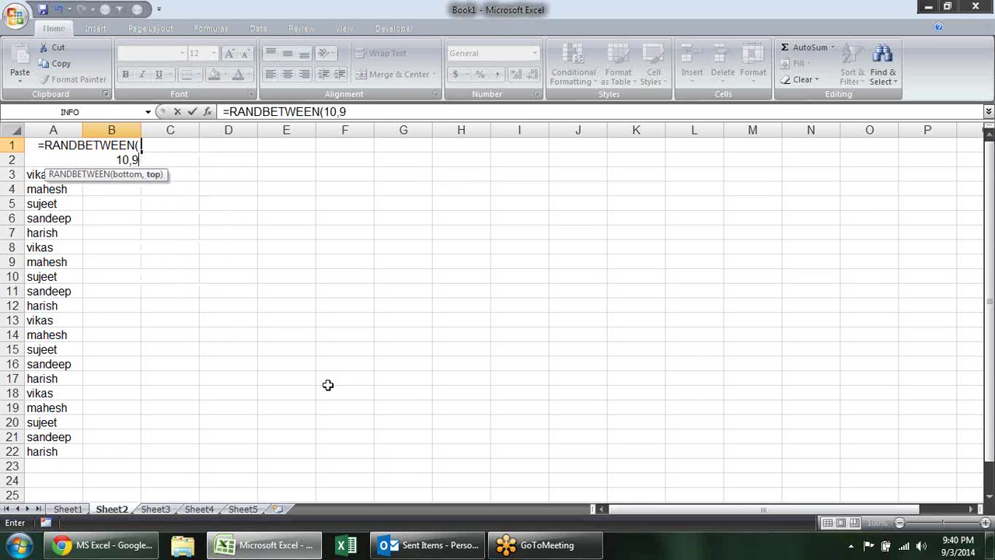
text(0)
key(Return)
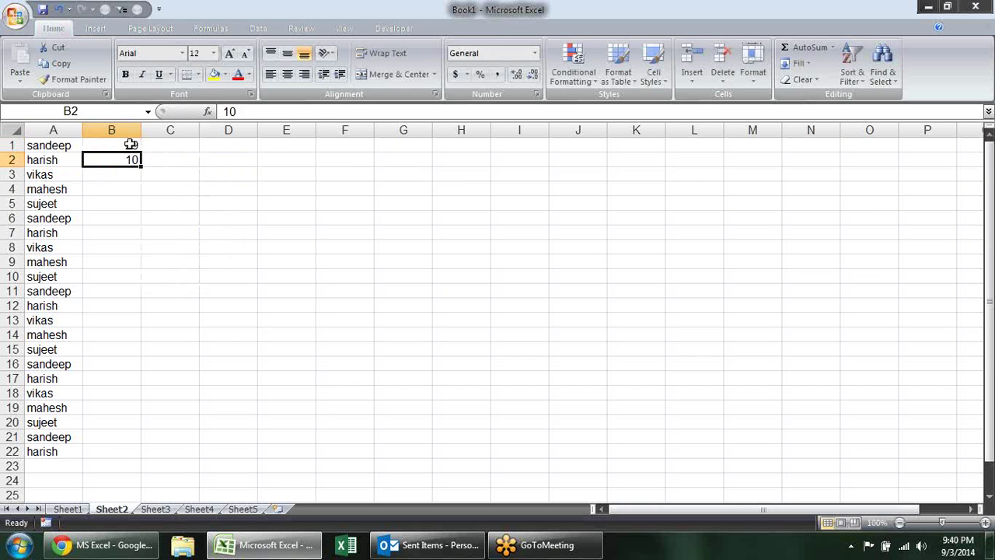
click(131, 144)
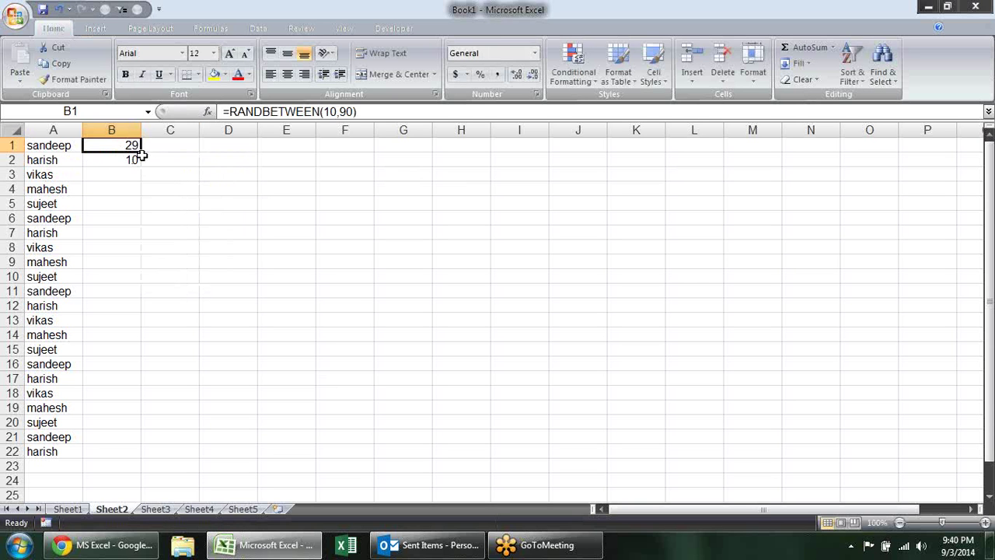
click(143, 156)
click(132, 145)
mouse_move(141, 153)
mouse_down()
mouse_move(102, 317)
mouse_move(93, 466)
mouse_up()
click(299, 217)
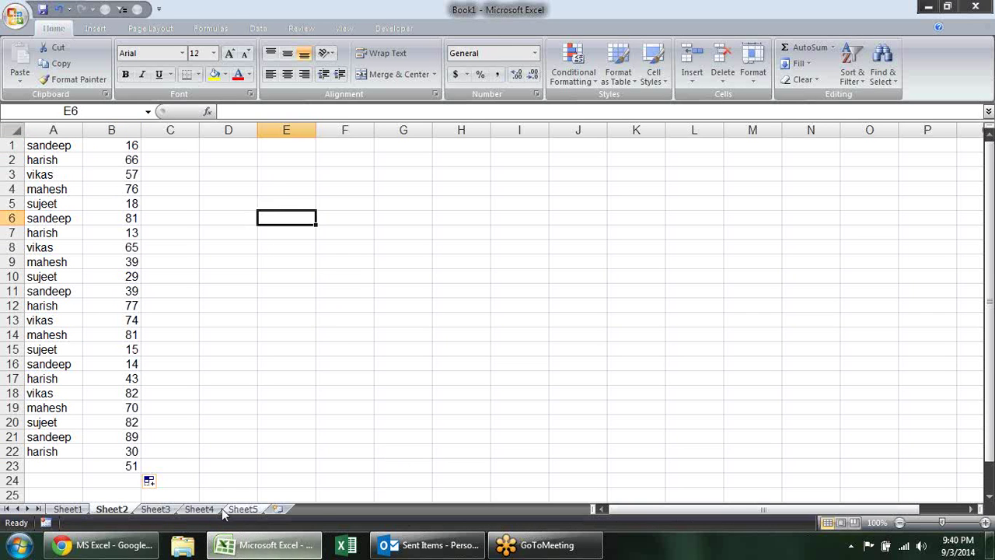
In Chrome, open TechOnTheNet's Array Formulas page from the Excel Functions list.
click(152, 550)
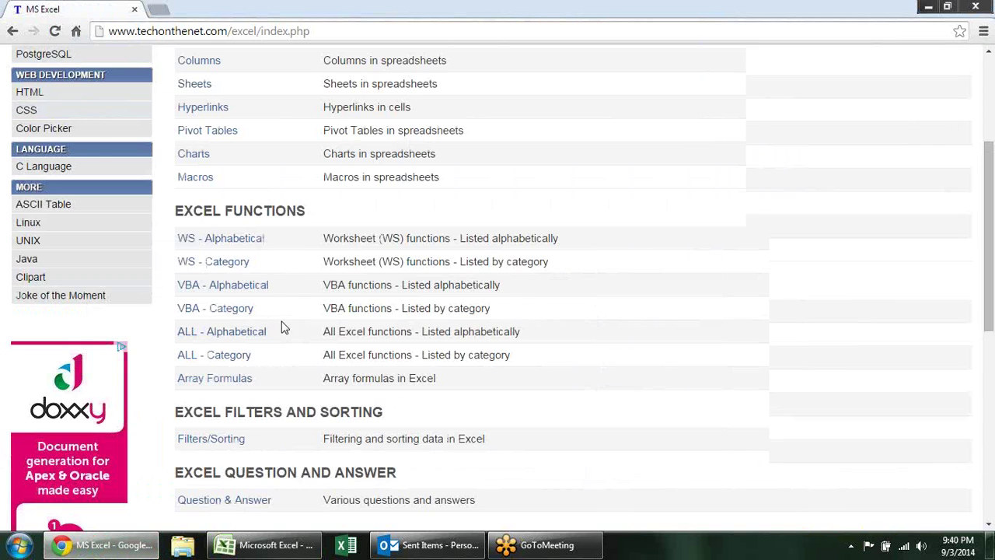
scroll(98, 156, up, 4)
scroll(179, 272, down, 2)
scroll(207, 389, down, 2)
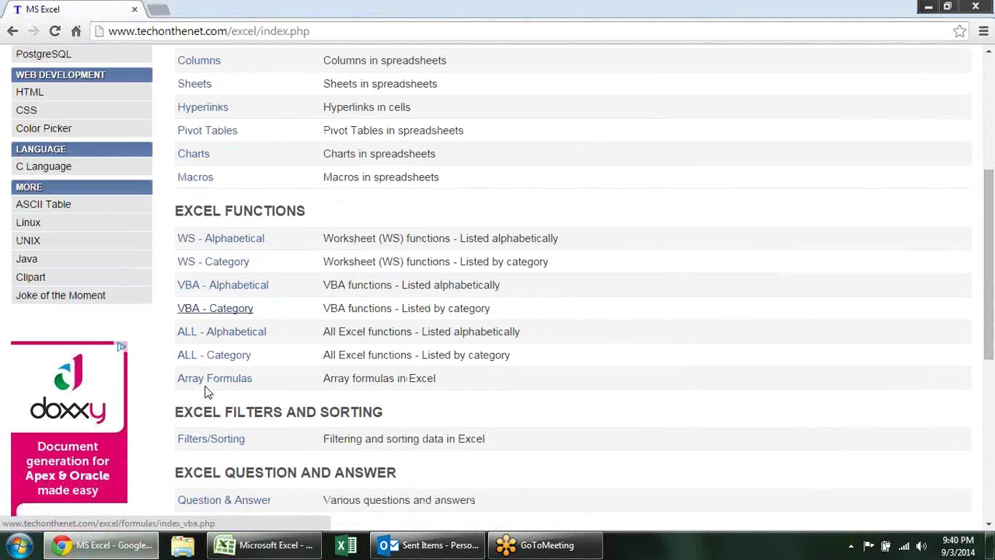
scroll(208, 314, down, 1)
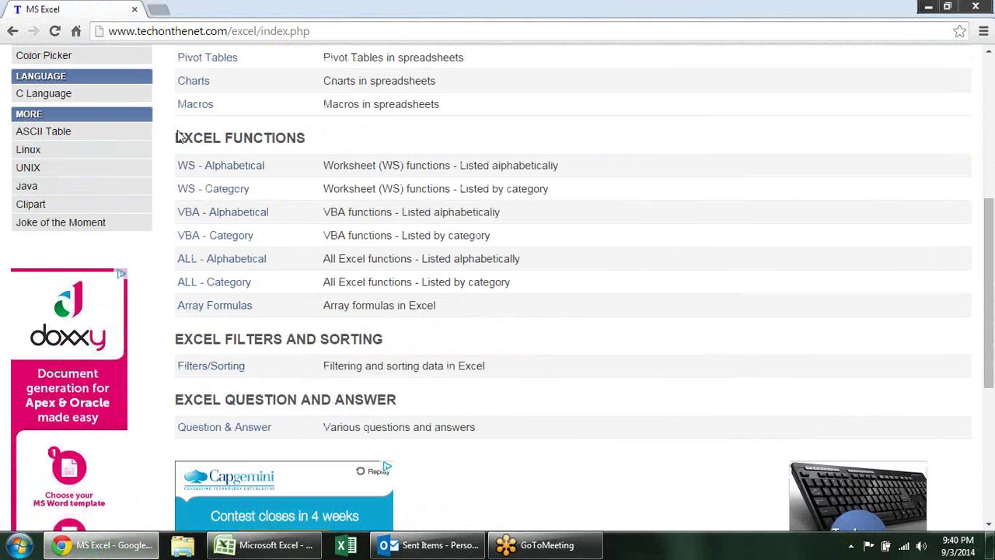
drag(178, 137, 287, 143)
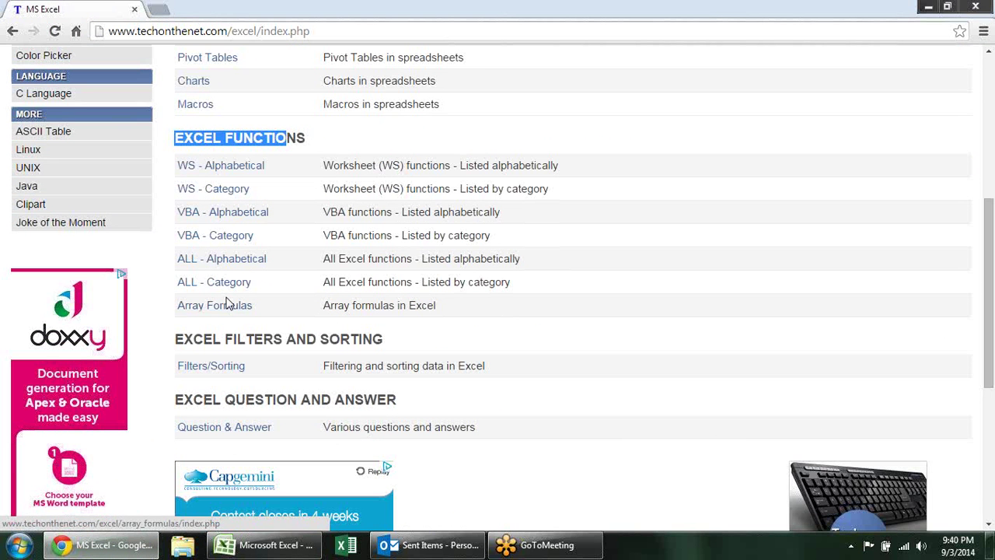
click(229, 306)
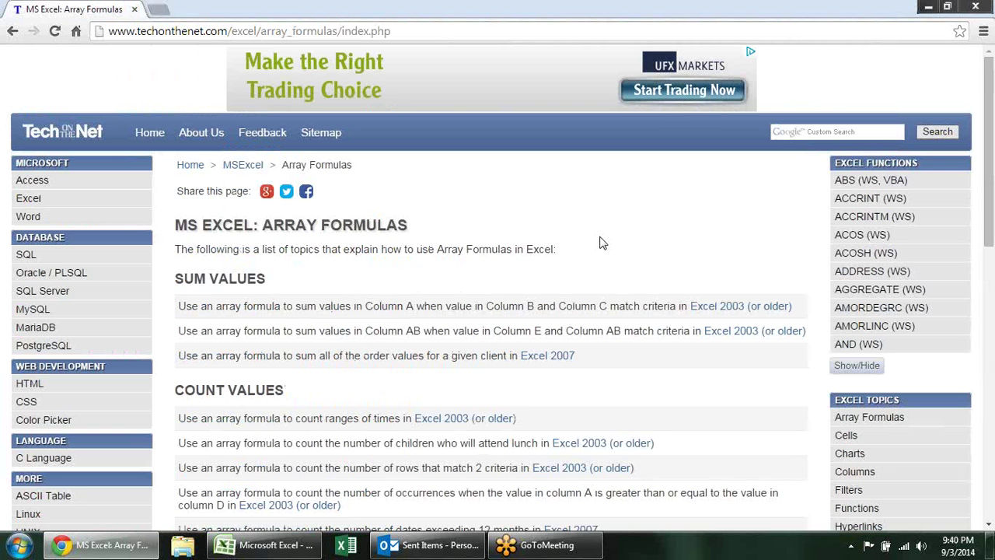
Scroll down to the first Sum Values example and highlight its wording.
scroll(621, 251, down, 1)
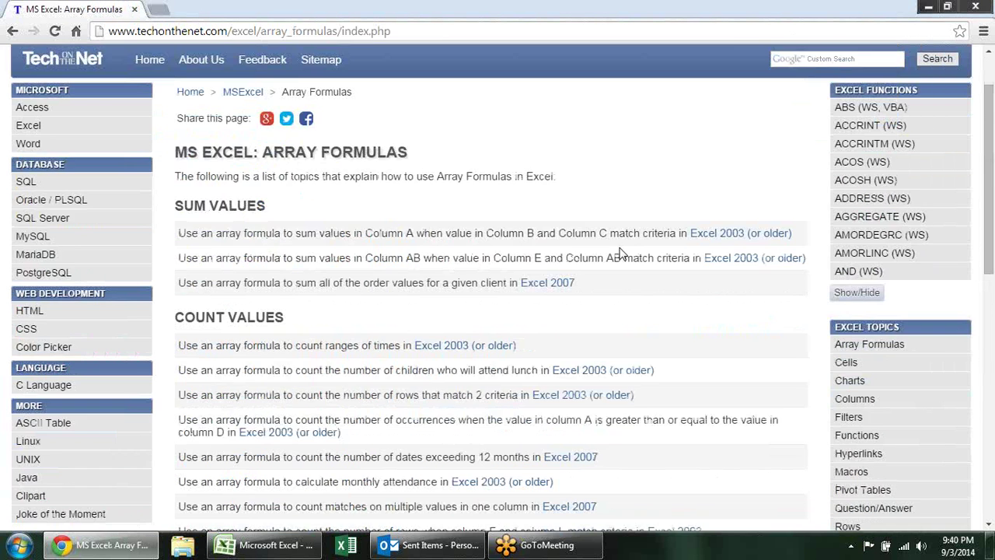
scroll(611, 272, down, 1)
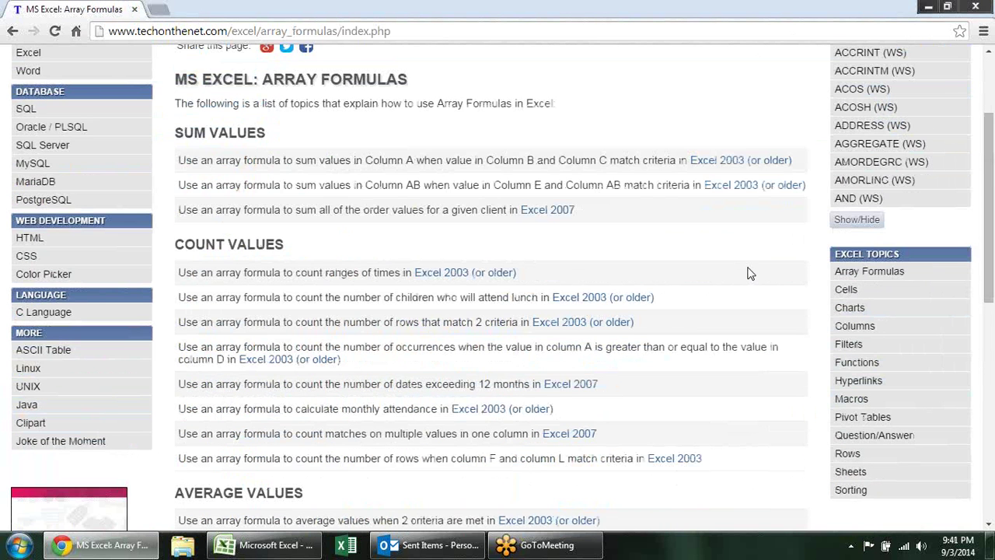
scroll(750, 273, down, 1)
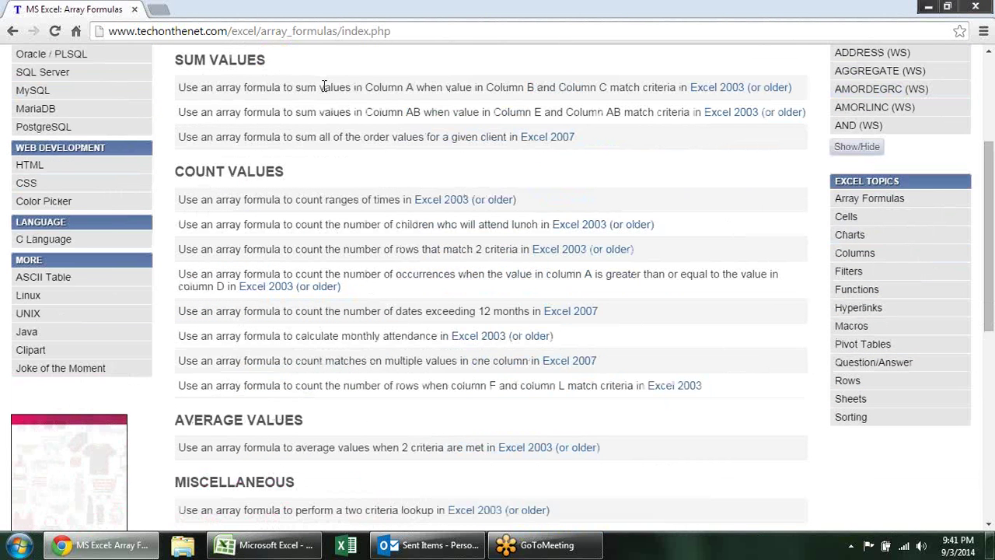
drag(330, 91, 476, 84)
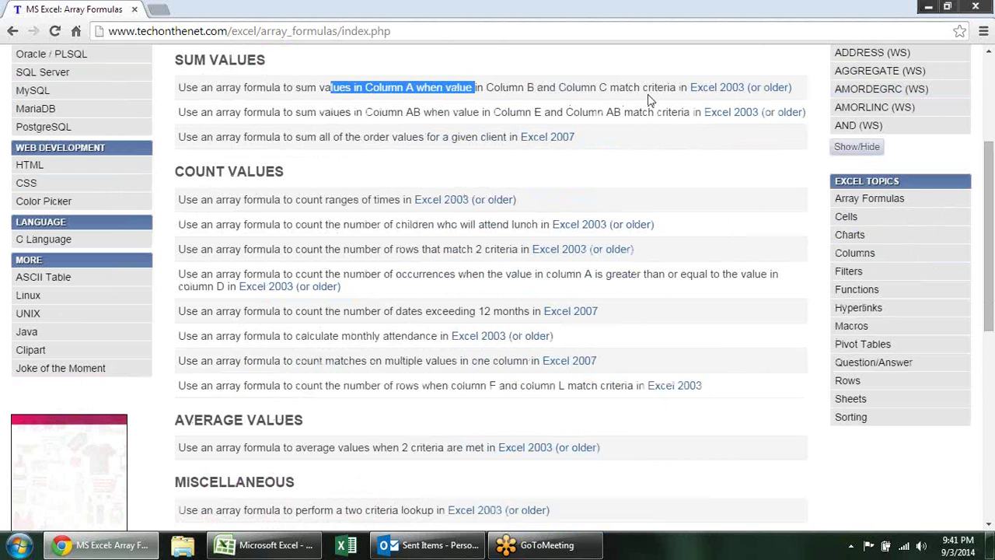
Open TechOnTheNet's Excel 2003 example whose A7 array formula {=SUM((A1:A5)*(B1:B5=150)*(C1:C5="U"))} returns 15.
click(748, 89)
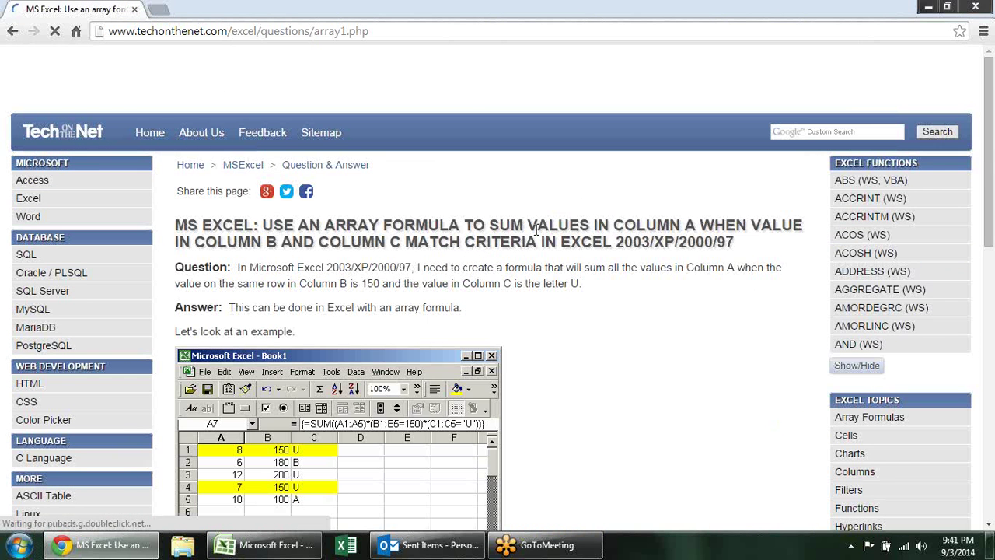
scroll(536, 241, down, 2)
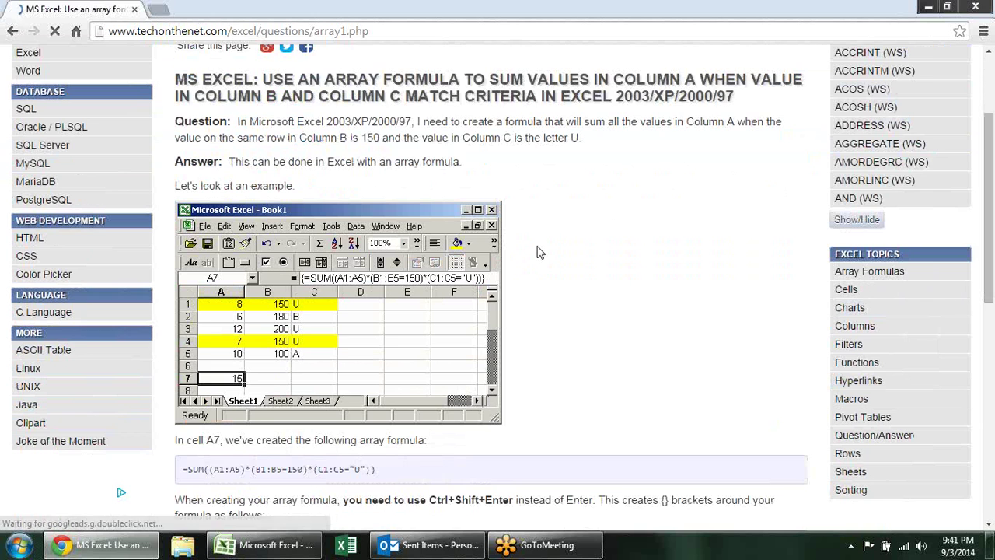
scroll(540, 252, down, 1)
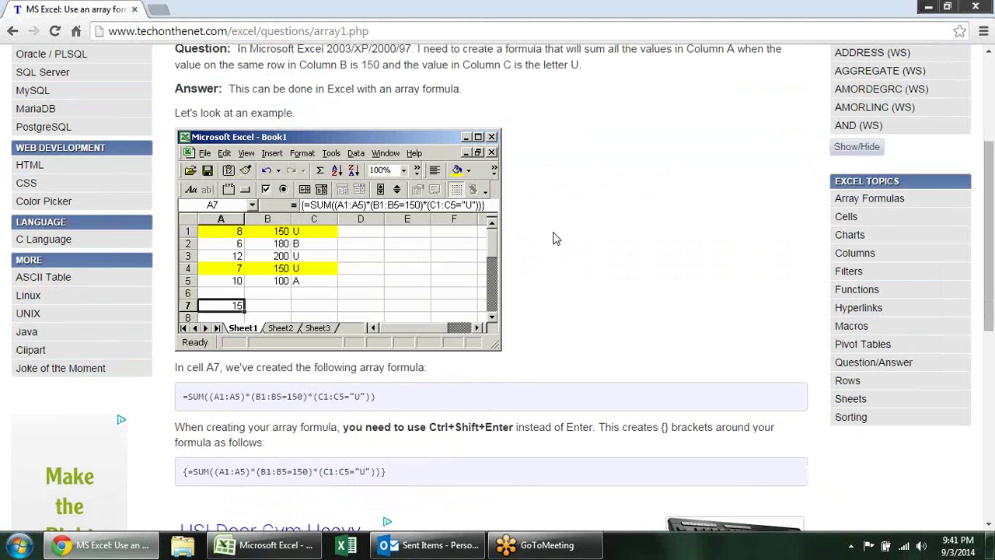
scroll(555, 238, down, 1)
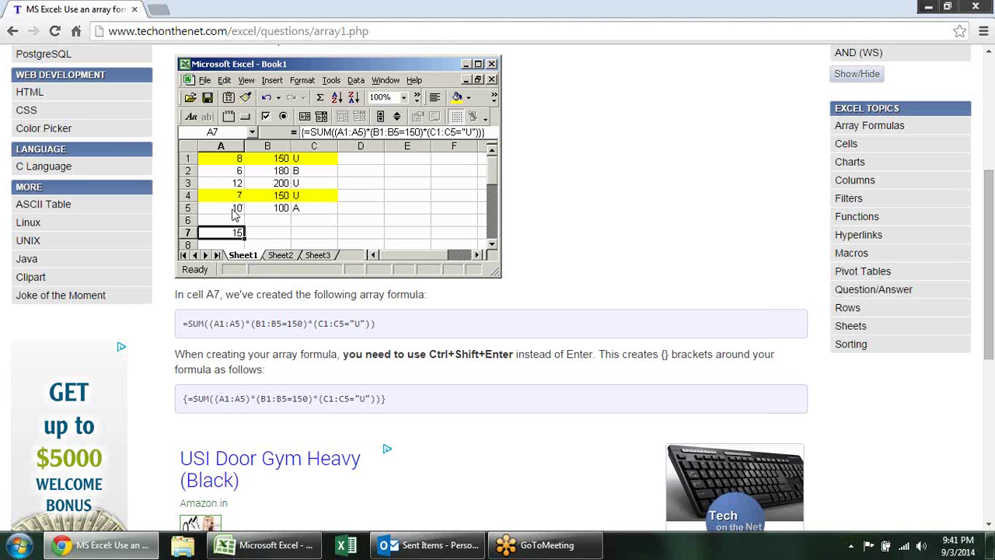
drag(211, 323, 237, 324)
click(246, 324)
drag(255, 323, 288, 324)
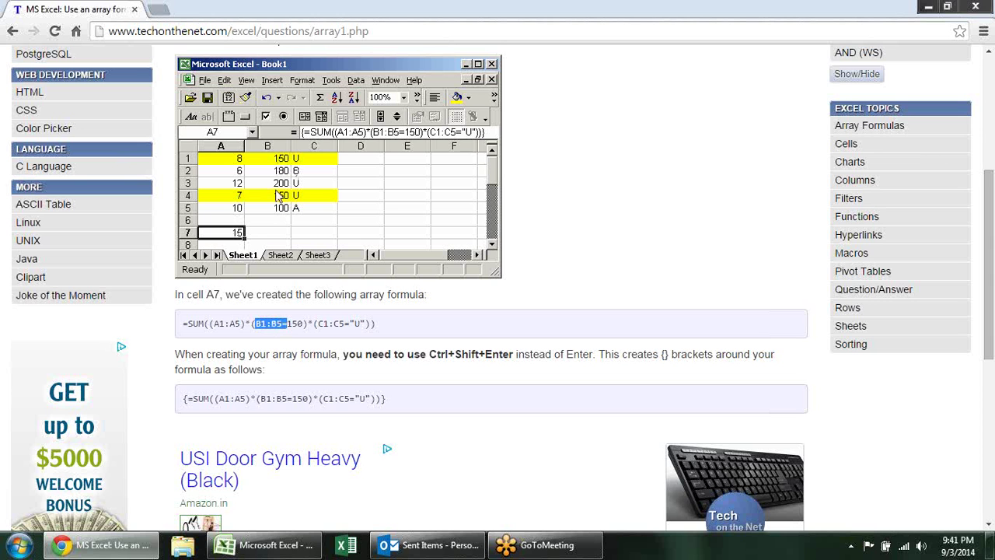
click(296, 320)
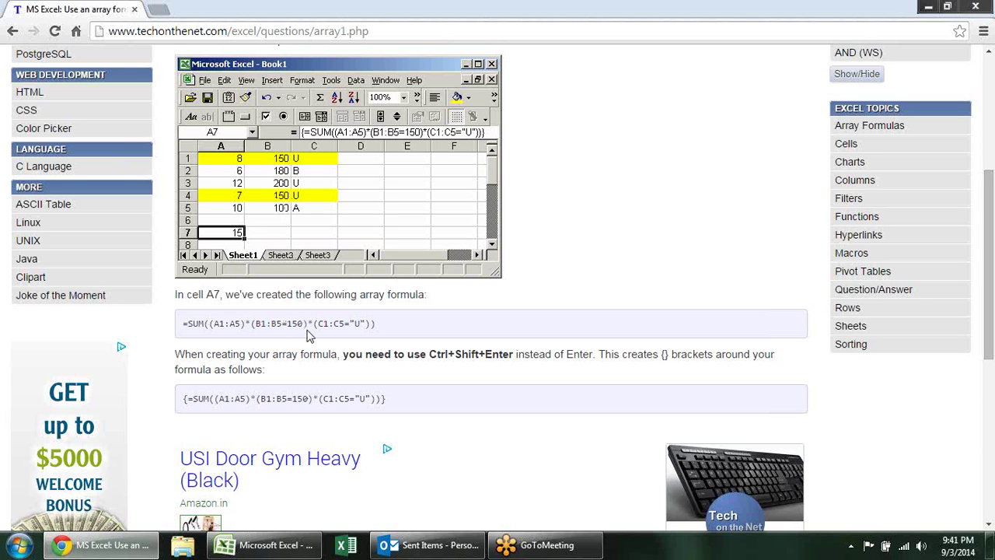
drag(304, 325, 257, 314)
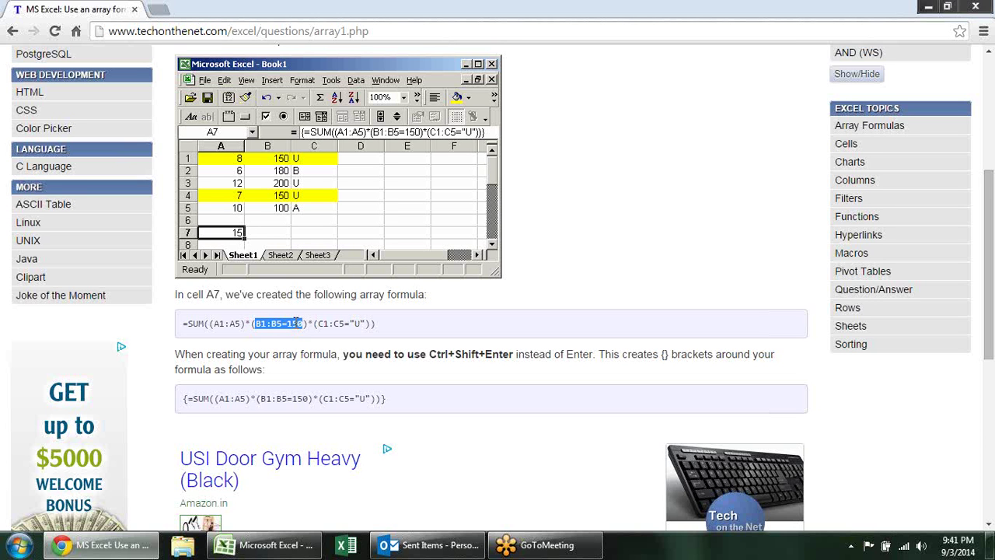
click(272, 166)
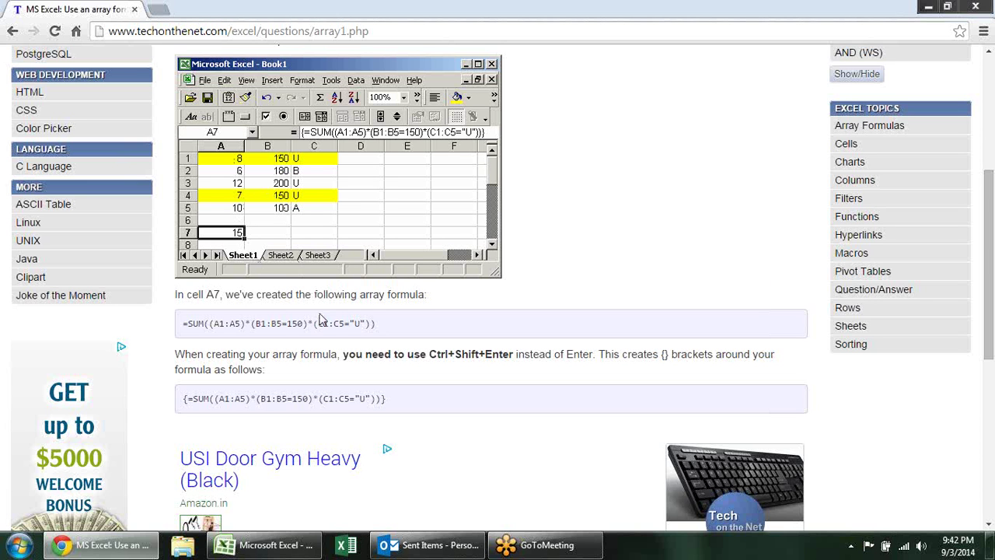
drag(318, 324, 330, 322)
click(343, 326)
drag(363, 326, 326, 316)
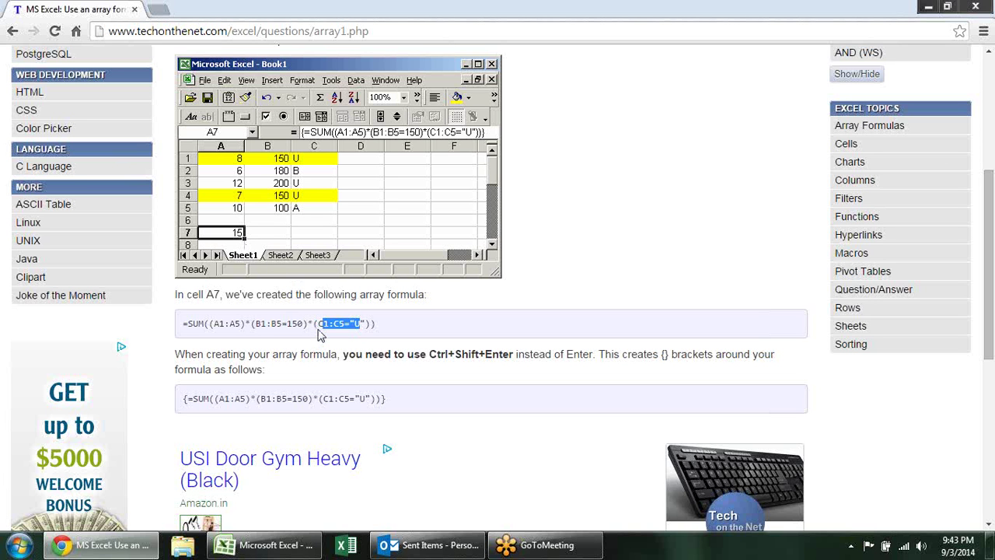
Switch between Chrome and Excel and inspect the names in Sheet2's cells A1 and A2.
key(alt+Tab)
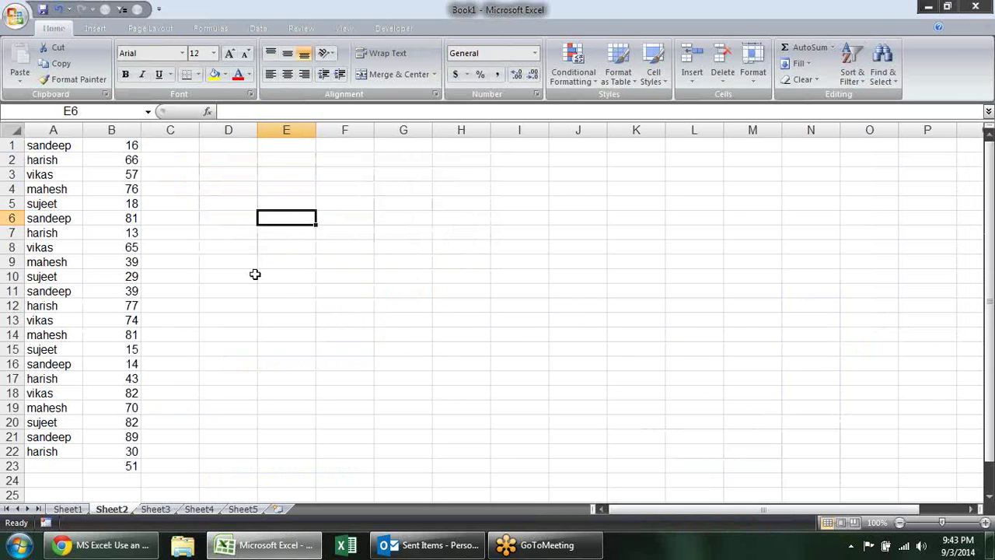
key(alt+Tab)
key(alt+Tab)
key(alt+Tab)
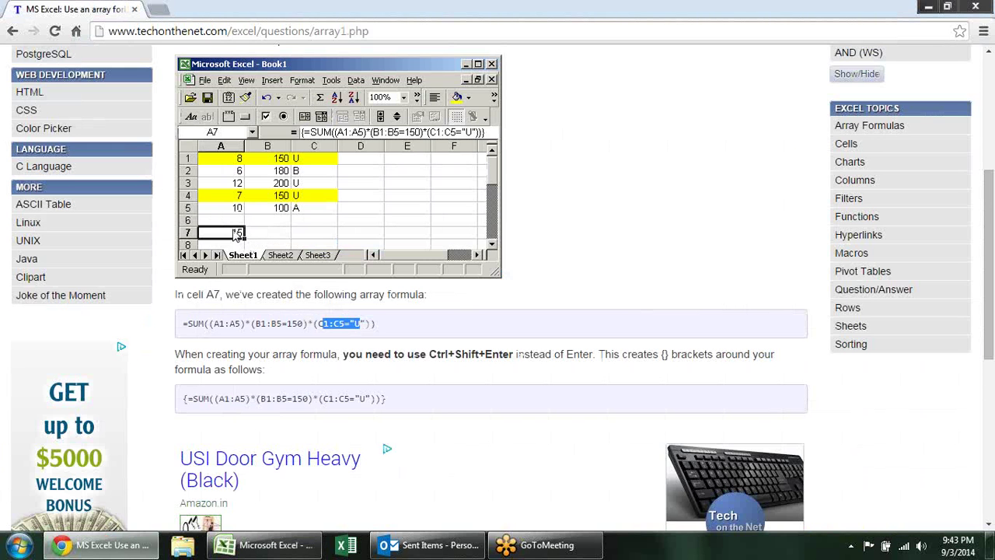
key(alt+Tab)
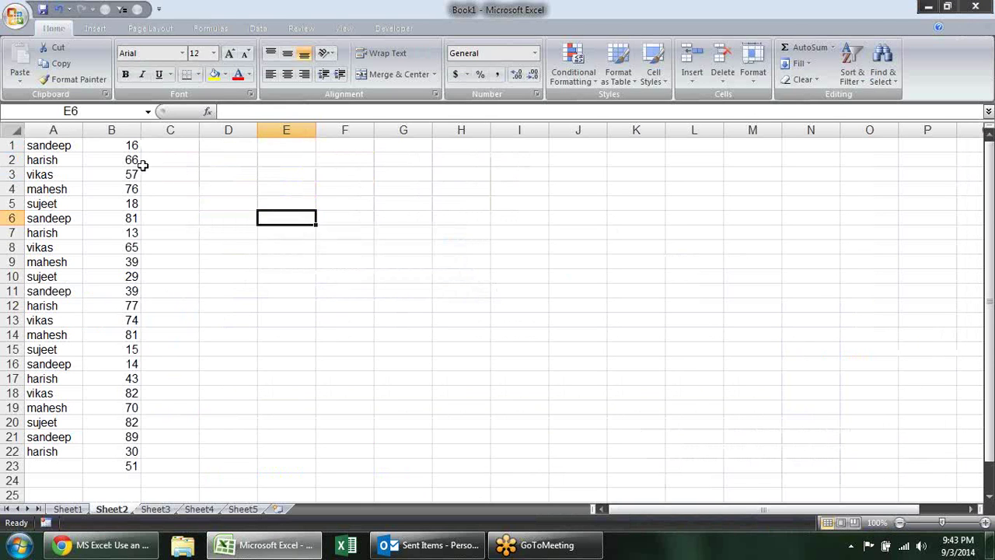
click(123, 189)
click(271, 191)
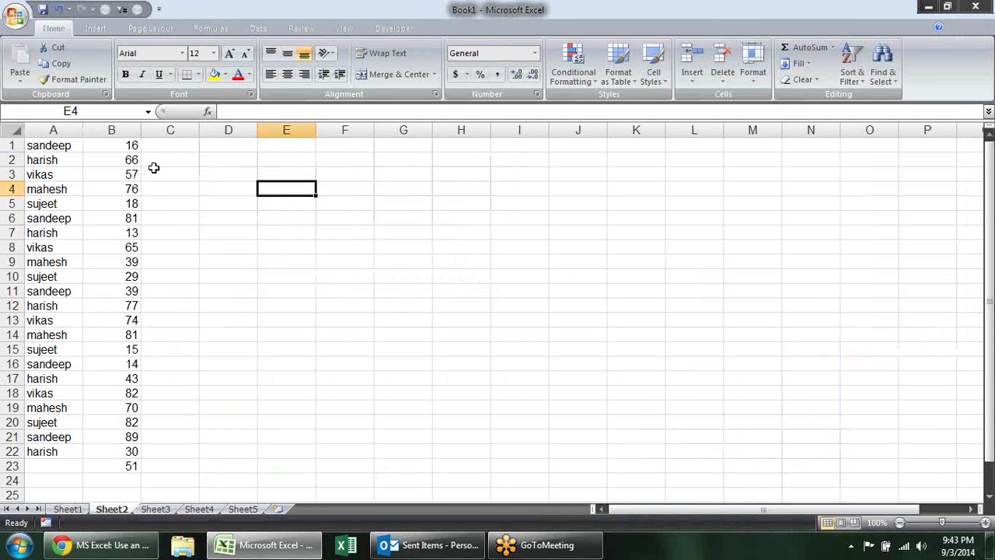
click(48, 154)
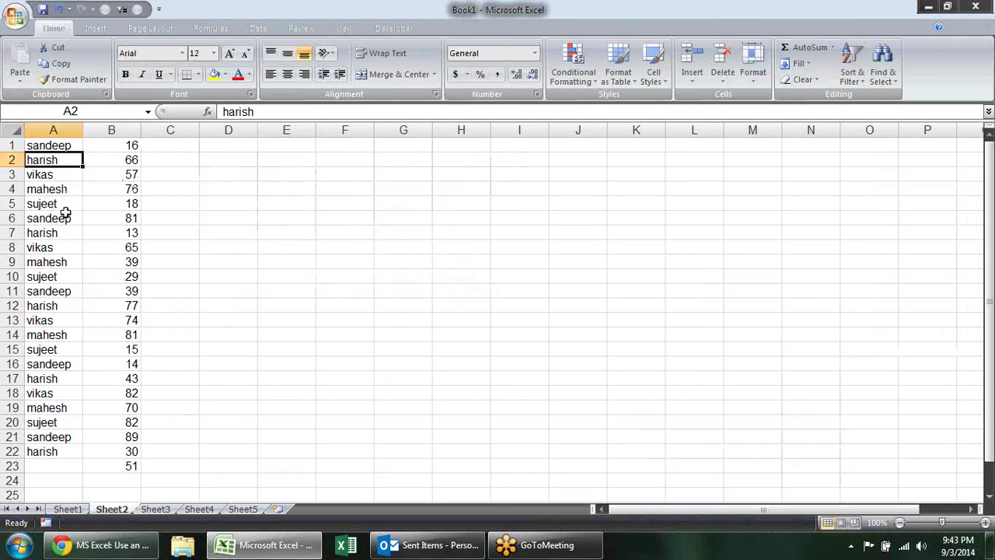
click(62, 146)
Enter one of the listed first names in E5 as the name criterion.
key(alt+Tab)
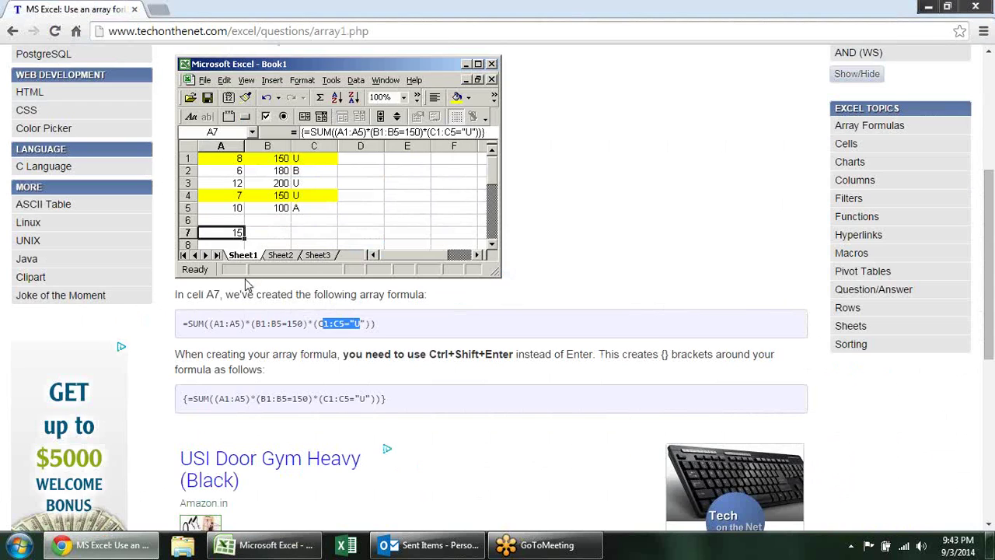
key(alt+Tab)
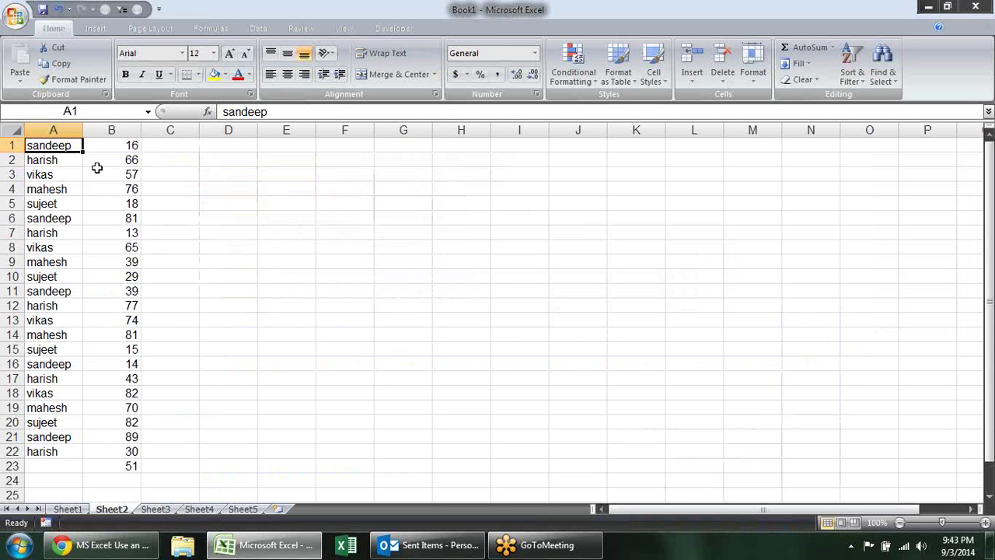
click(276, 202)
text(SA)
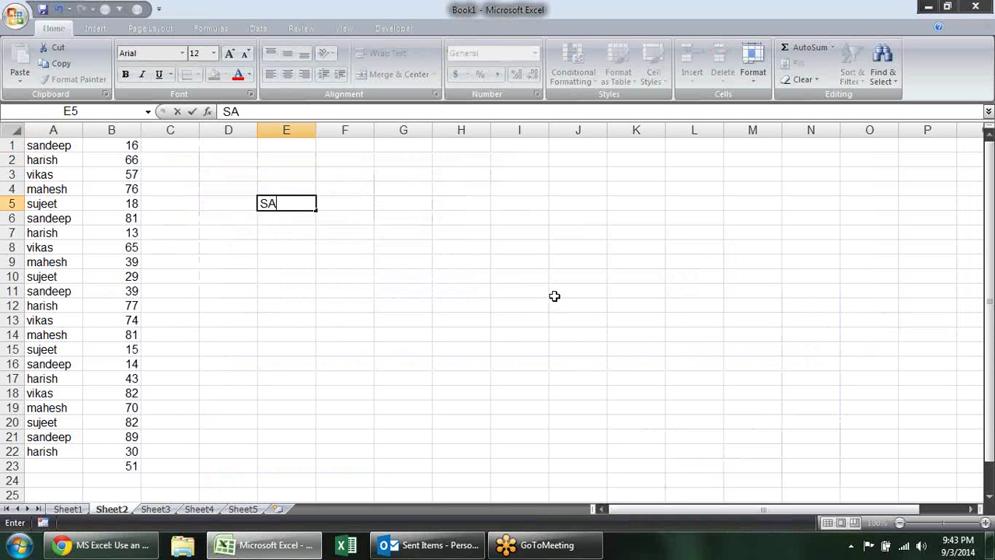
text(ndeep)
key(Return)
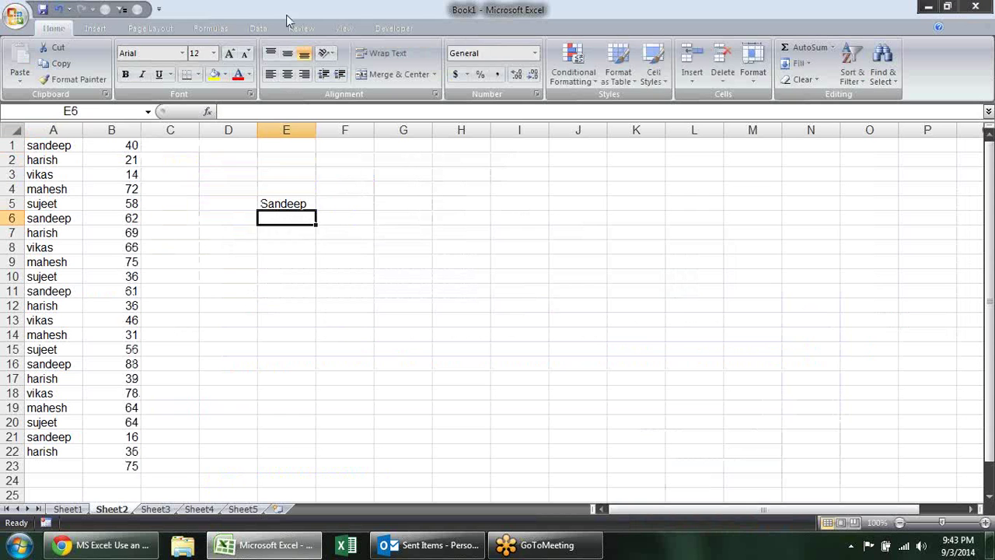
click(337, 202)
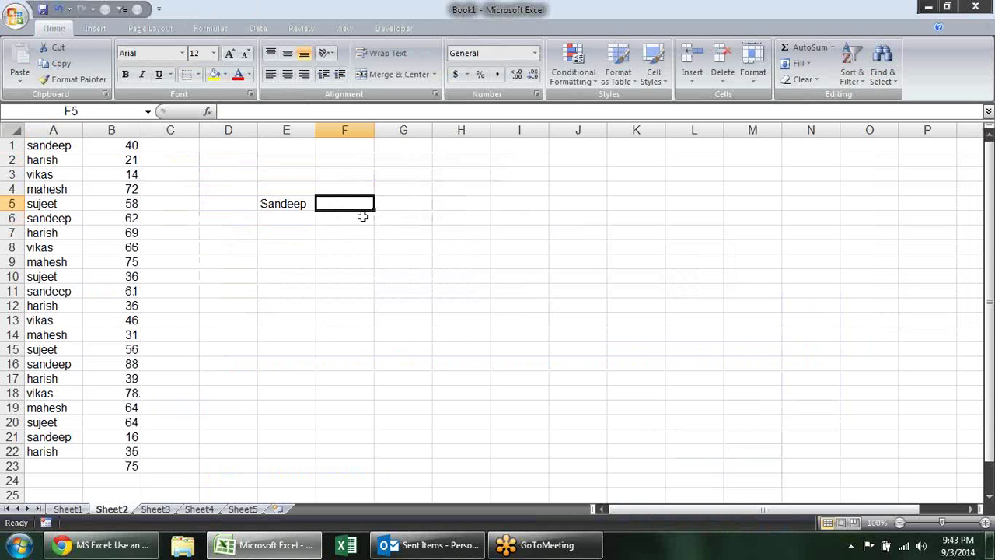
Begin F5's formula as =SUM((A1:A22=E5 by selecting the names range and criterion cell.
text(=su)
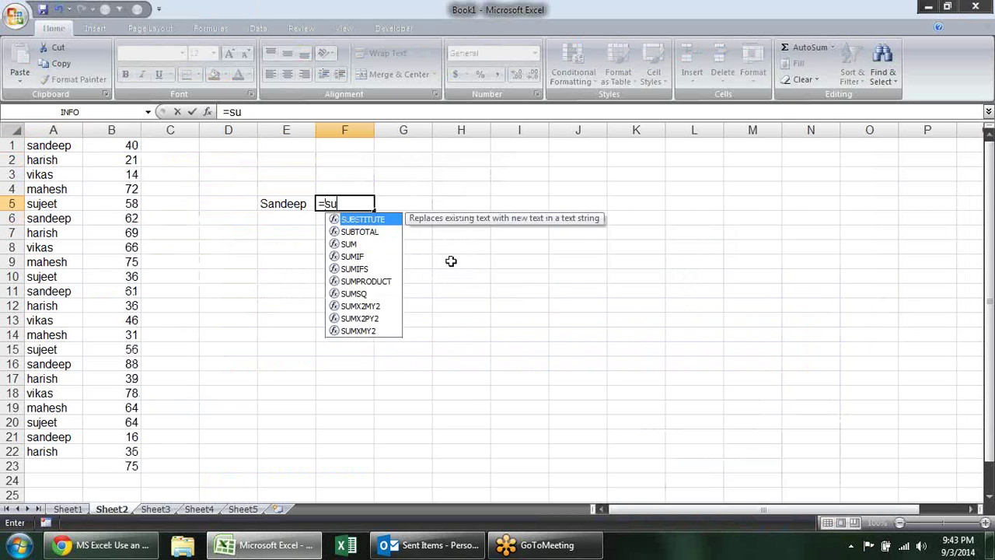
text(n)
key(BackSpace)
text(m)
key(Tab)
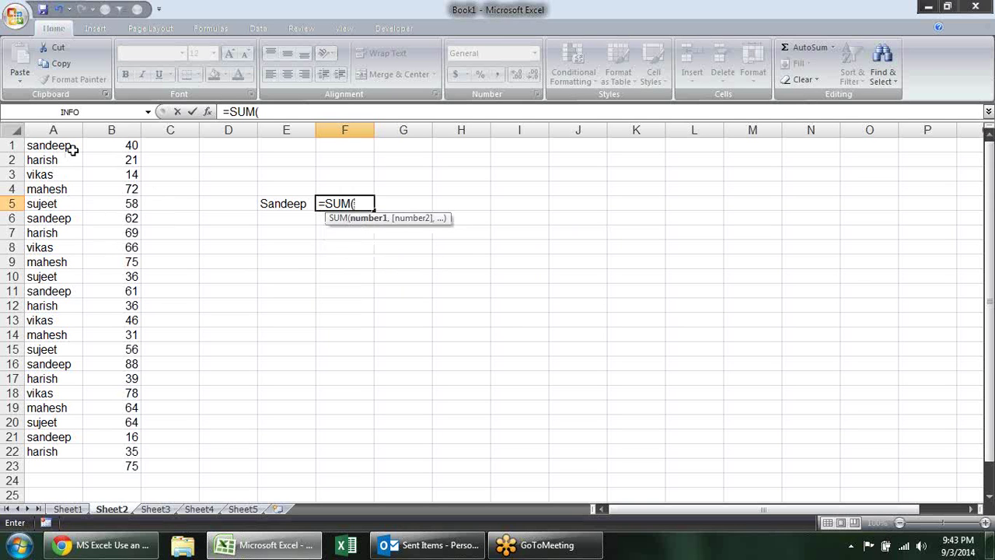
text(()
drag(51, 145, 53, 451)
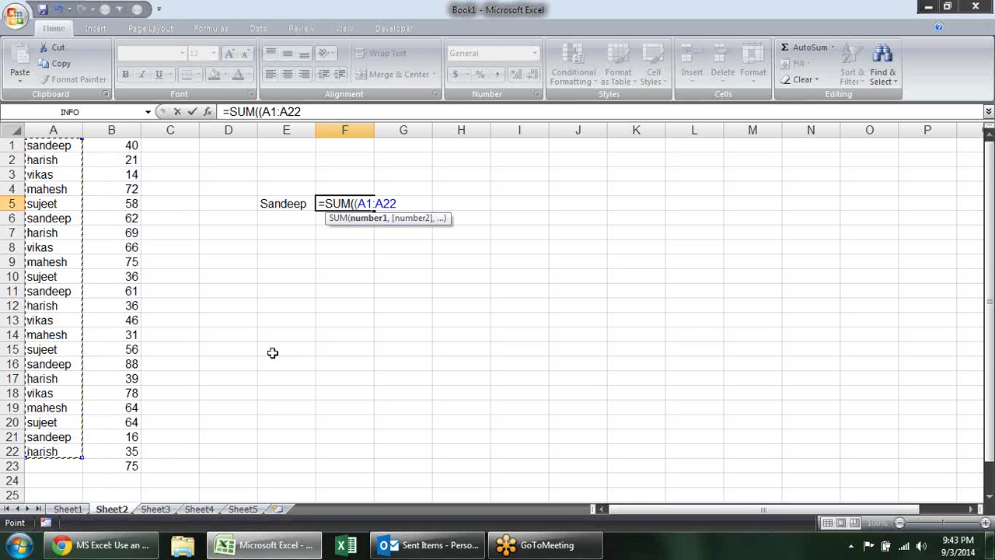
text(*)
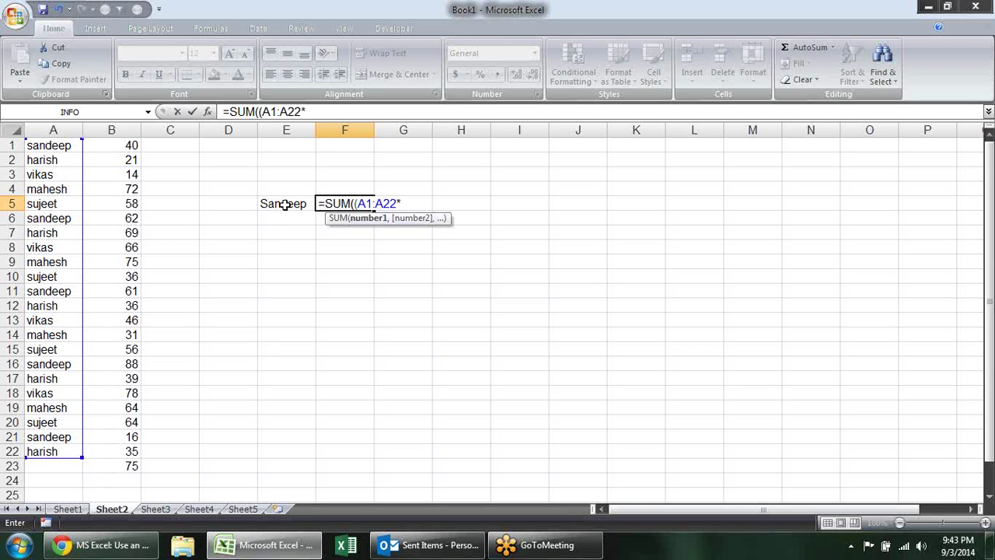
key(BackSpace)
text(=)
click(274, 205)
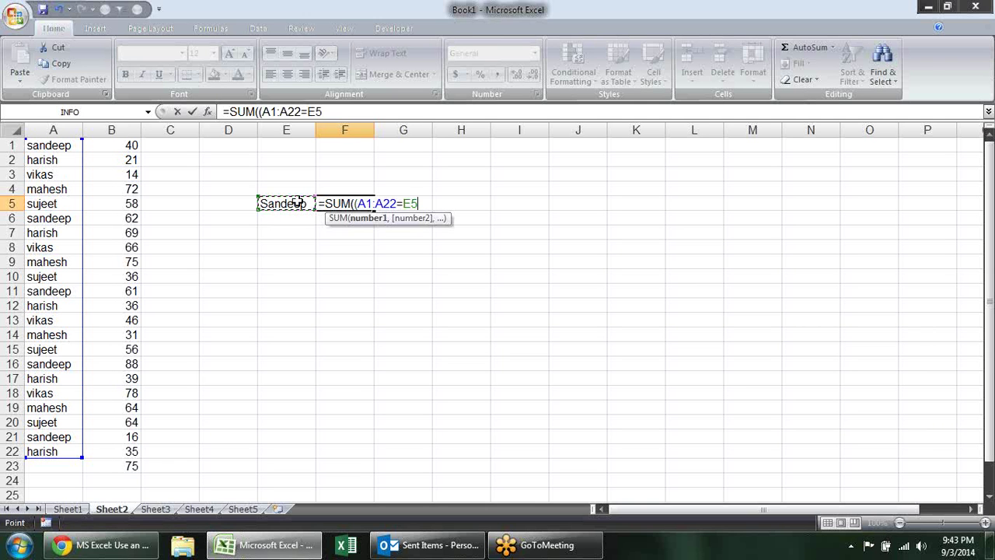
Finish with *(B1:B22>50)) and enter it as an array formula, returning 3.
click(390, 203)
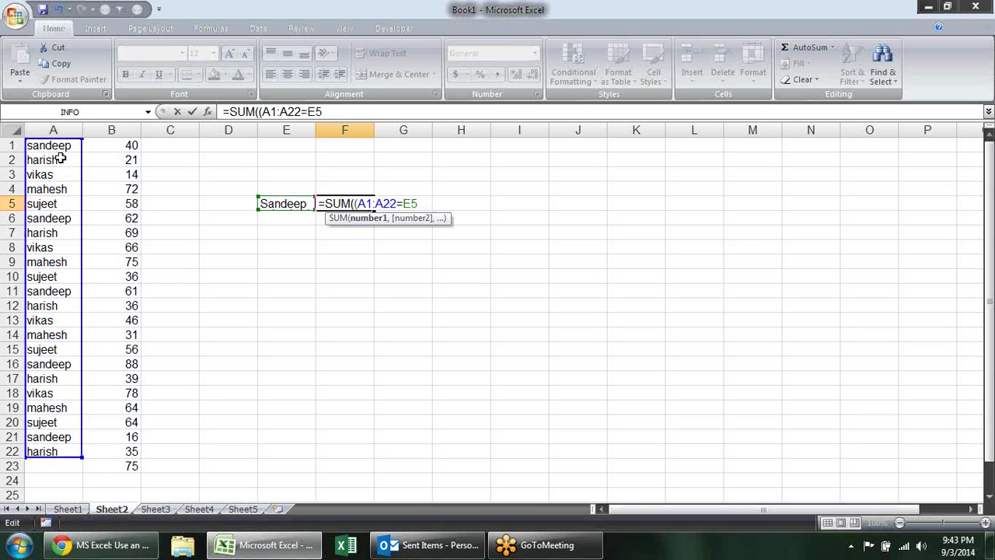
click(418, 204)
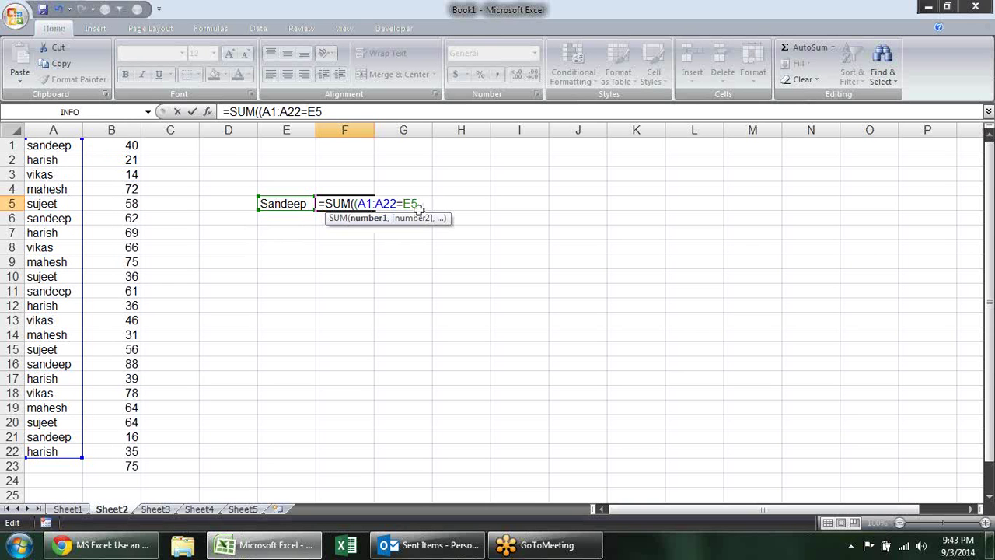
text())
text(*)
click(114, 144)
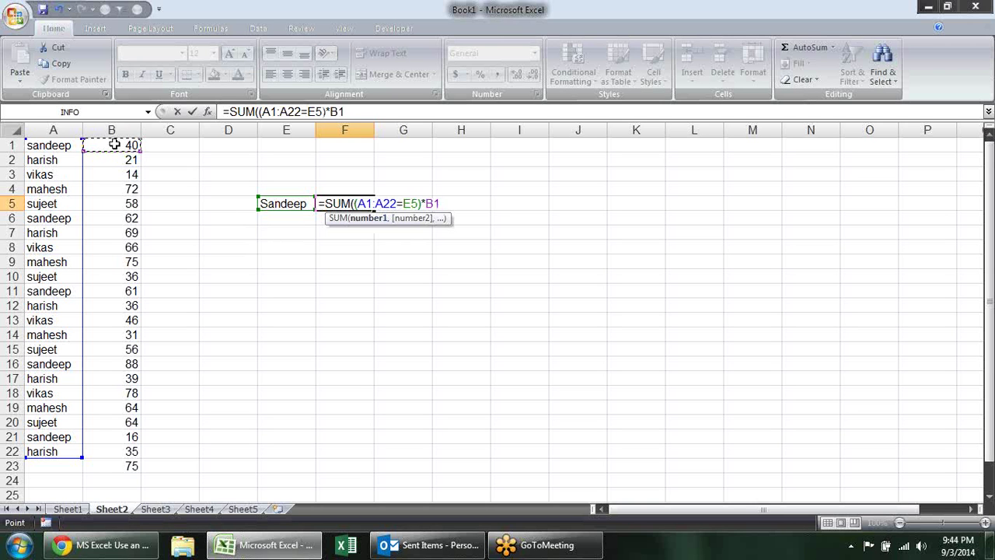
key(BackSpace)
key(BackSpace)
text(()
drag(114, 145, 128, 451)
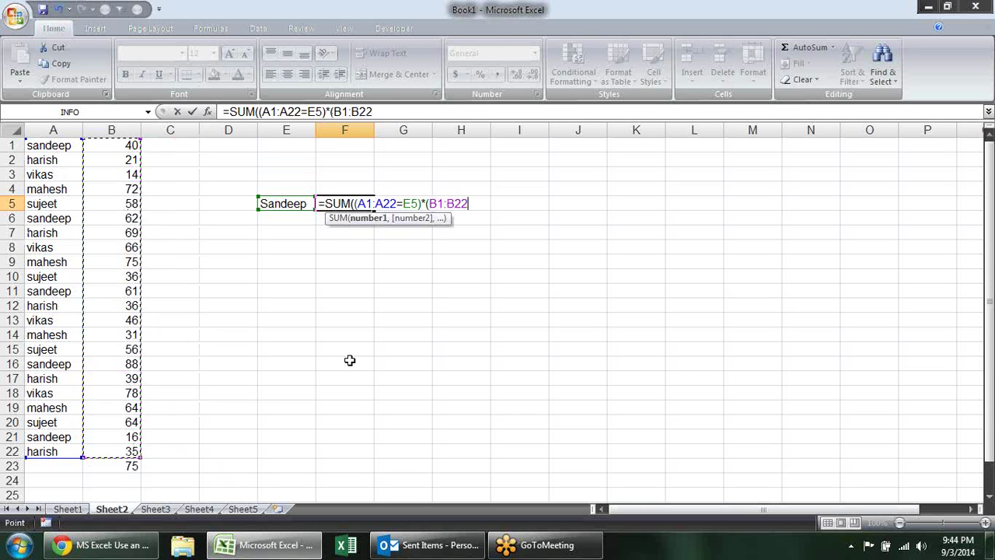
text(>50)
text())
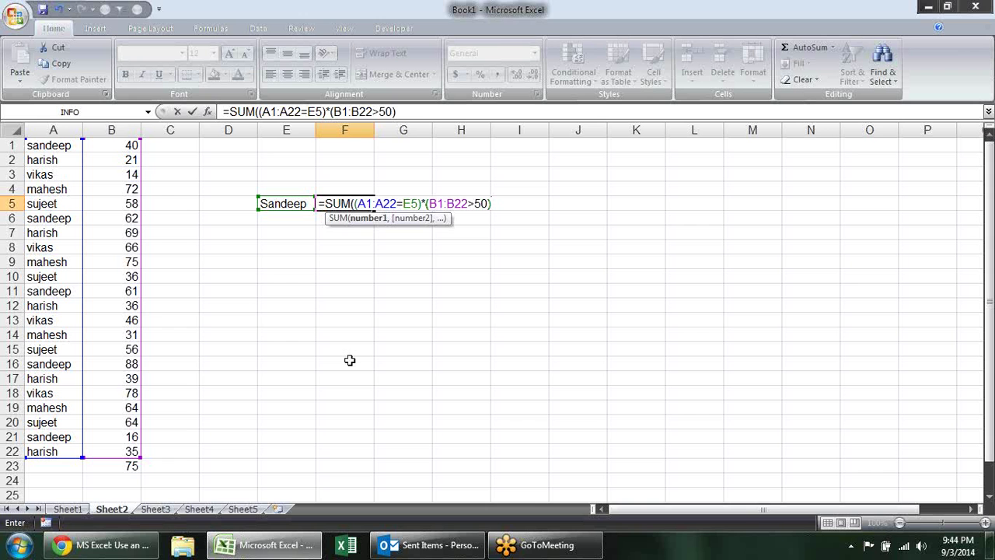
text())
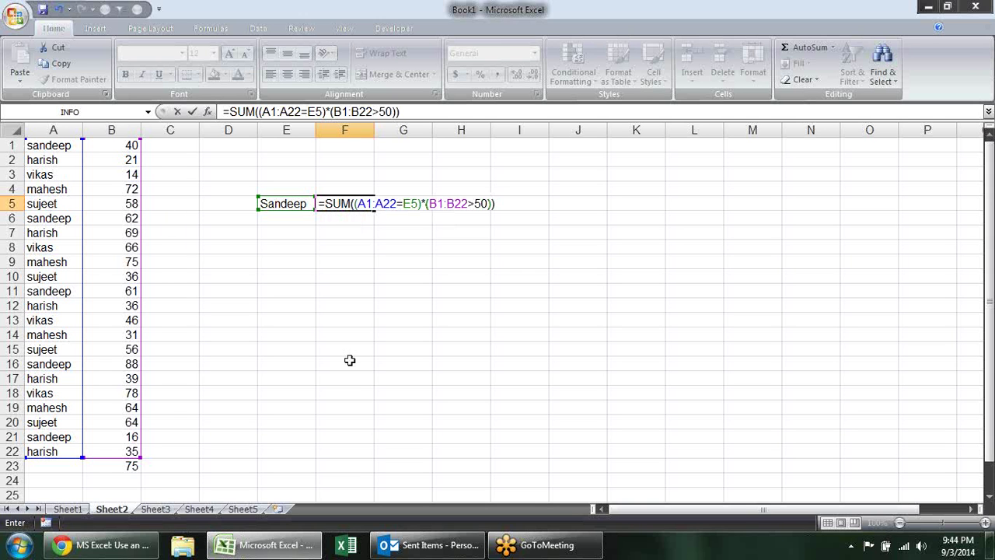
key(ctrl+shift+Return)
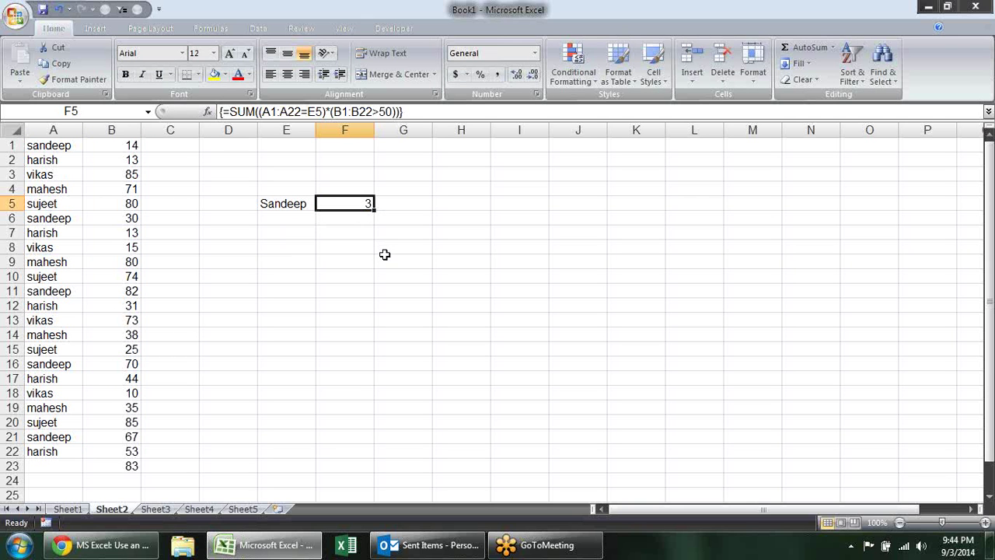
key(F2)
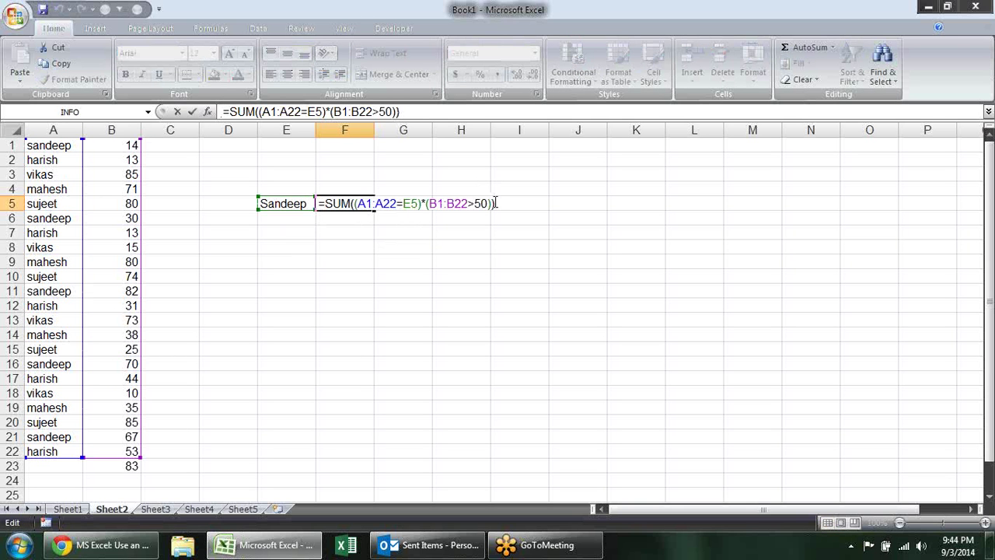
Extend F5's array formula to {=SUM((A1:A22=E5)*(B1:B22>50)*(B1:B22))} to sum the matching scores.
key(Left)
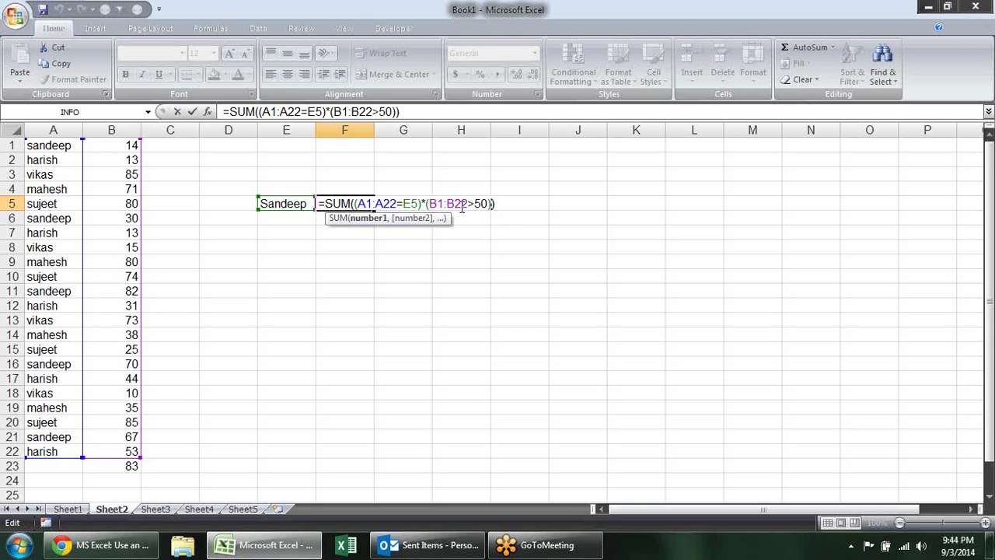
text(*)
text(()
mouse_move(126, 146)
mouse_down()
mouse_move(114, 248)
mouse_move(117, 447)
mouse_up()
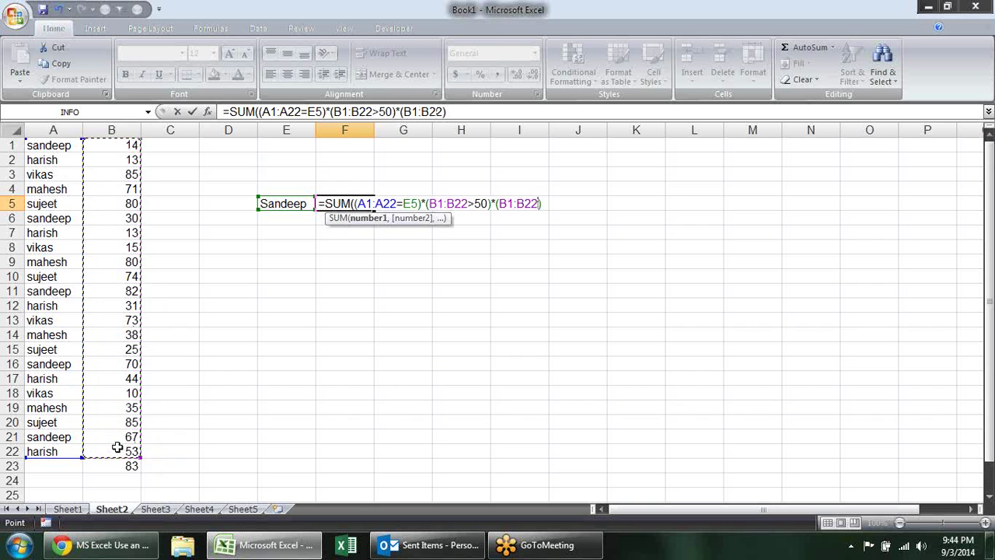
text())
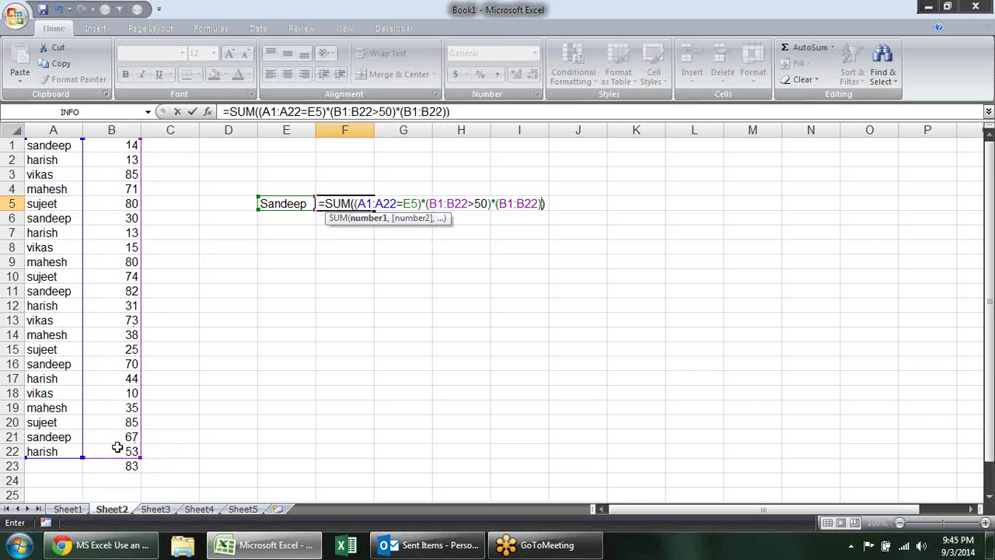
key(ctrl+shift+Return)
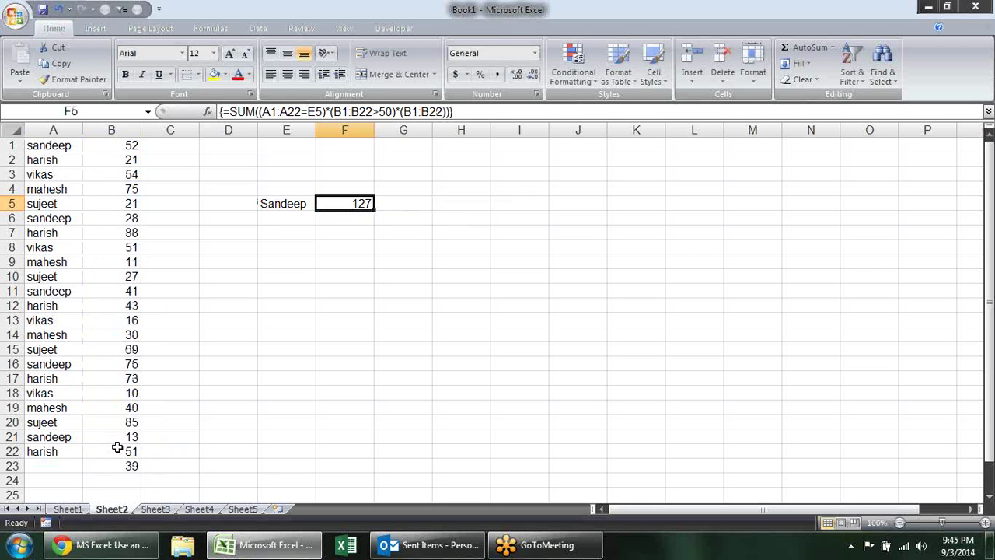
Clear the extra random value from B23 so F5's total reads 71.
key(Left)
key(Left)
key(Left)
key(Left)
key(Down)
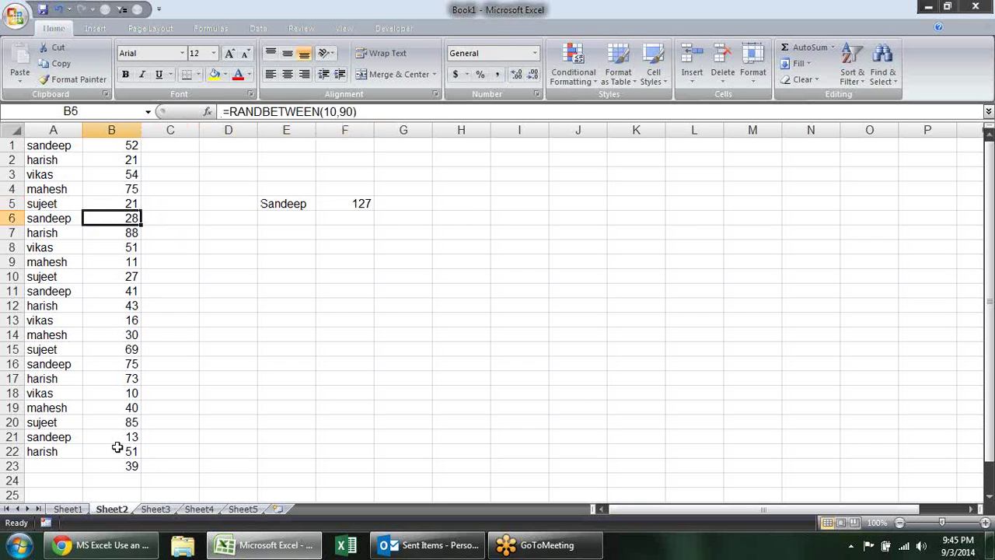
key(Down)
key(Down)
key(Down)
key(Down)
key(Down)
key(Down)
key(Up)
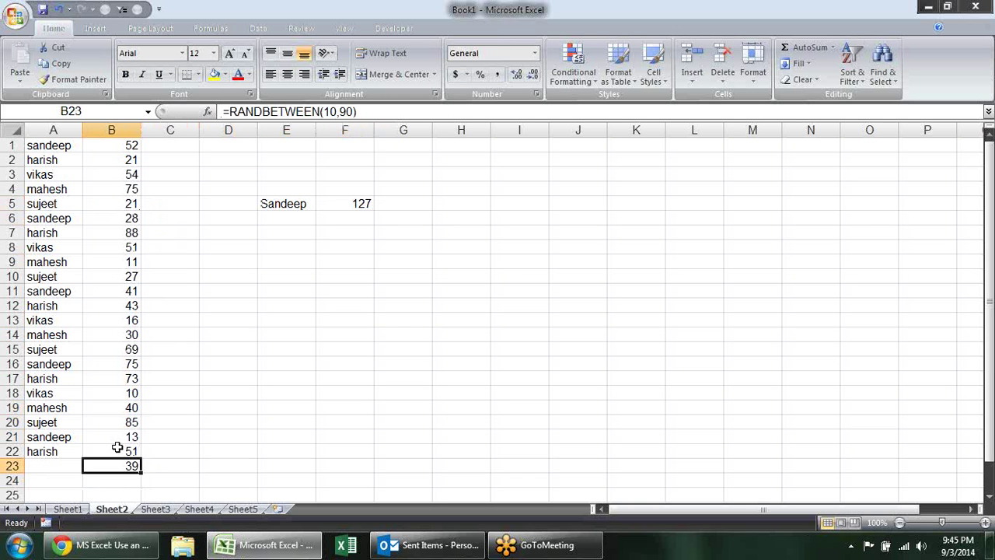
key(Delete)
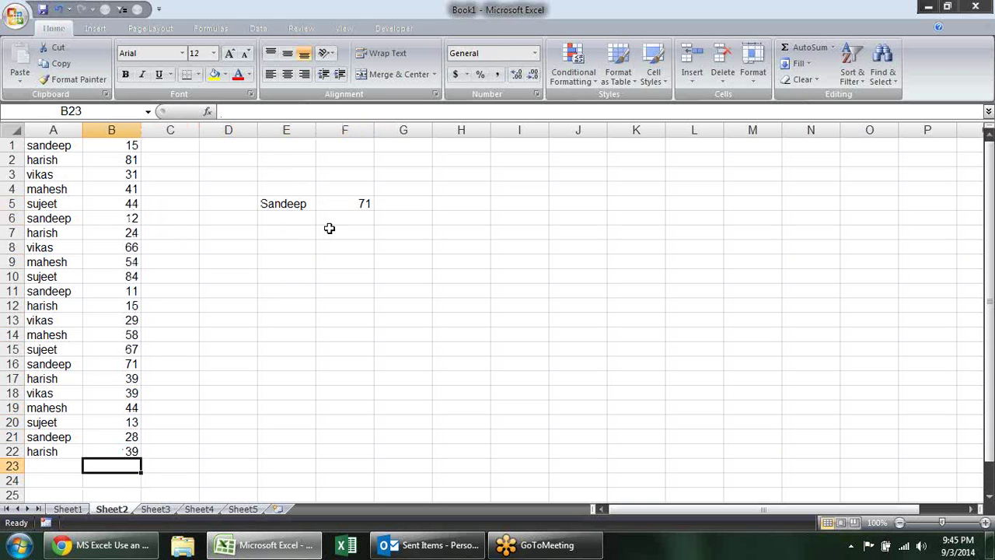
click(351, 206)
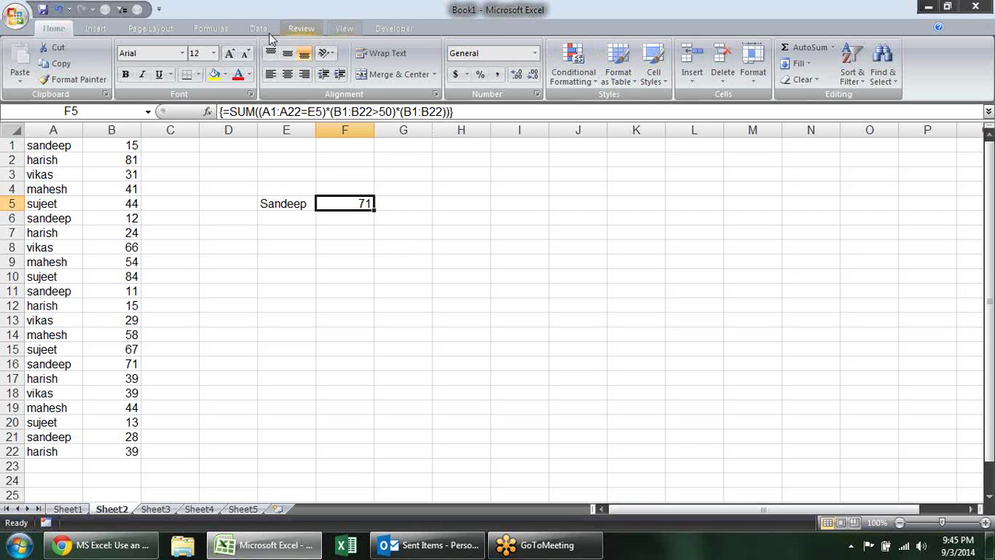
Step through F5's formula in Evaluate Formula, from the TRUE/FALSE tests to the final 71, then close.
click(213, 29)
click(635, 80)
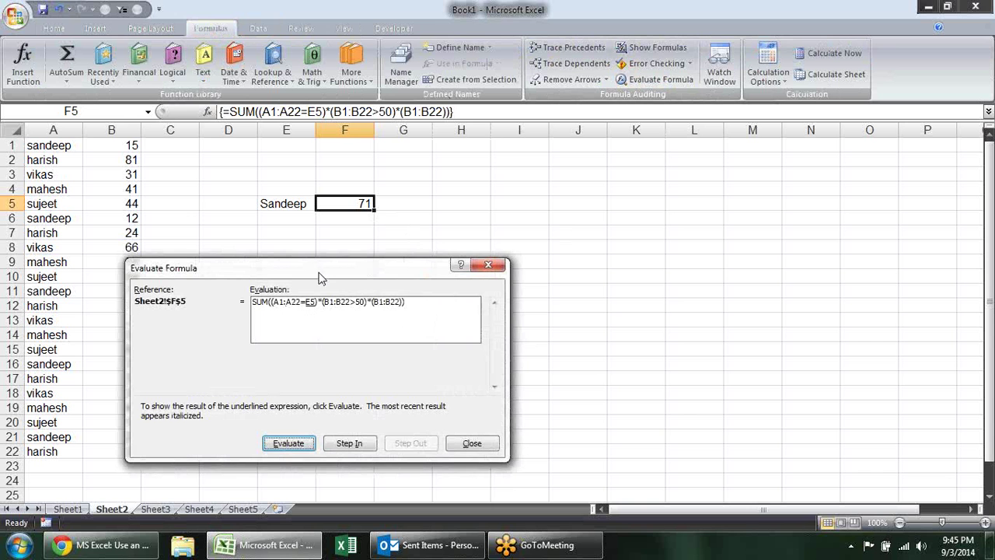
mouse_move(318, 270)
mouse_down()
mouse_move(478, 243)
mouse_move(508, 195)
mouse_up()
click(455, 386)
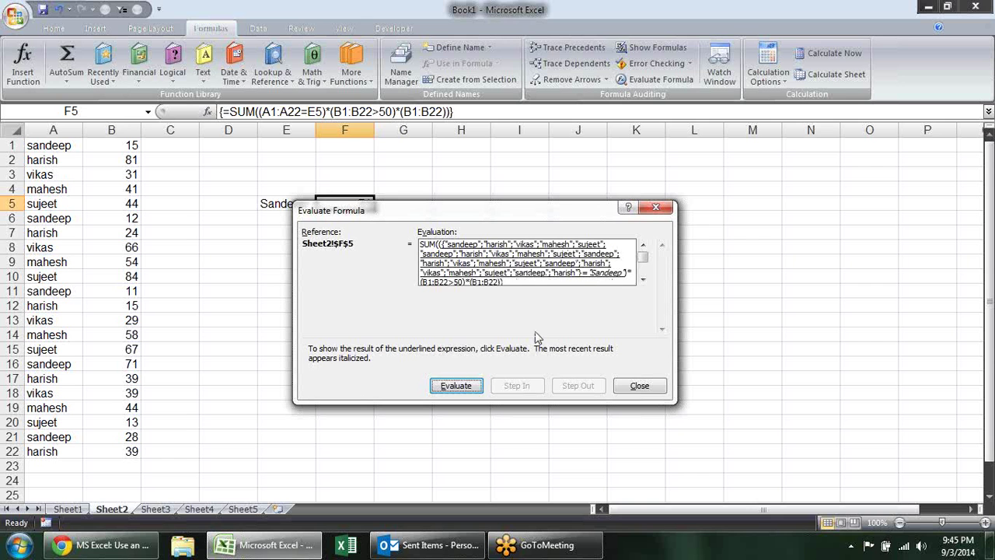
click(456, 385)
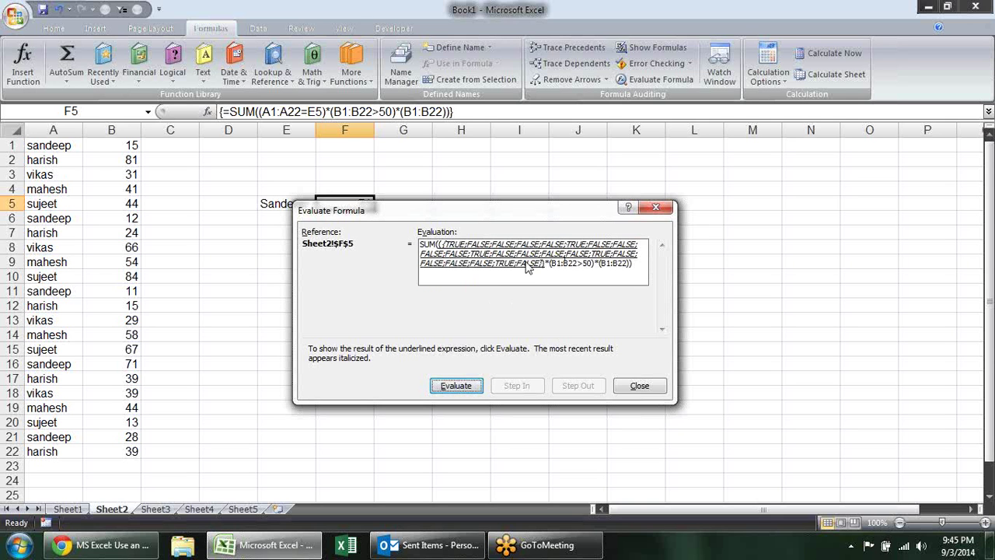
click(450, 388)
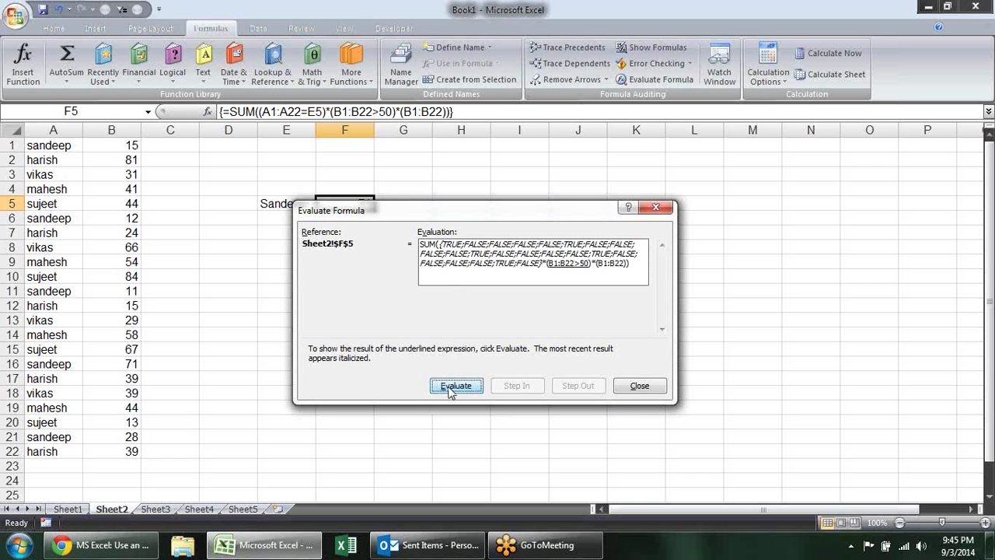
click(450, 391)
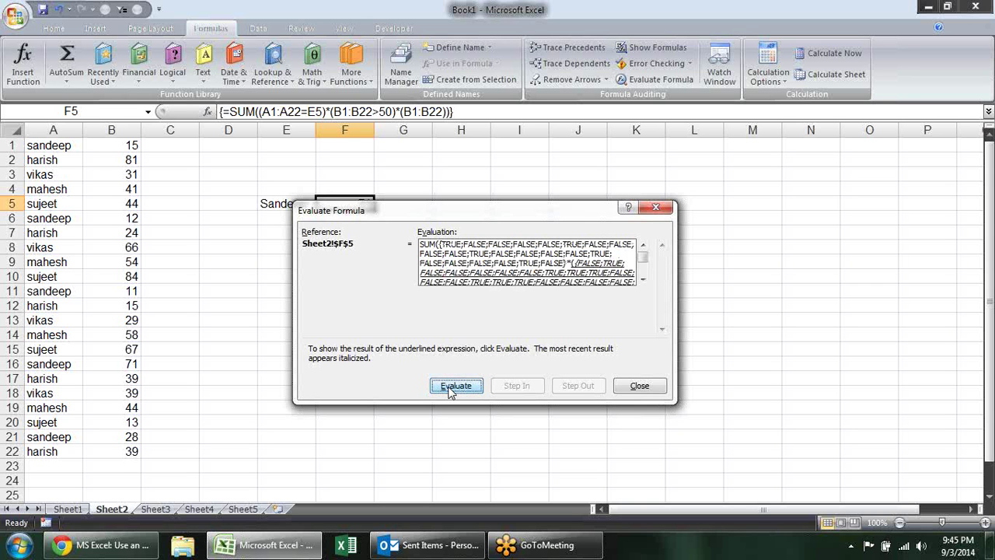
click(449, 391)
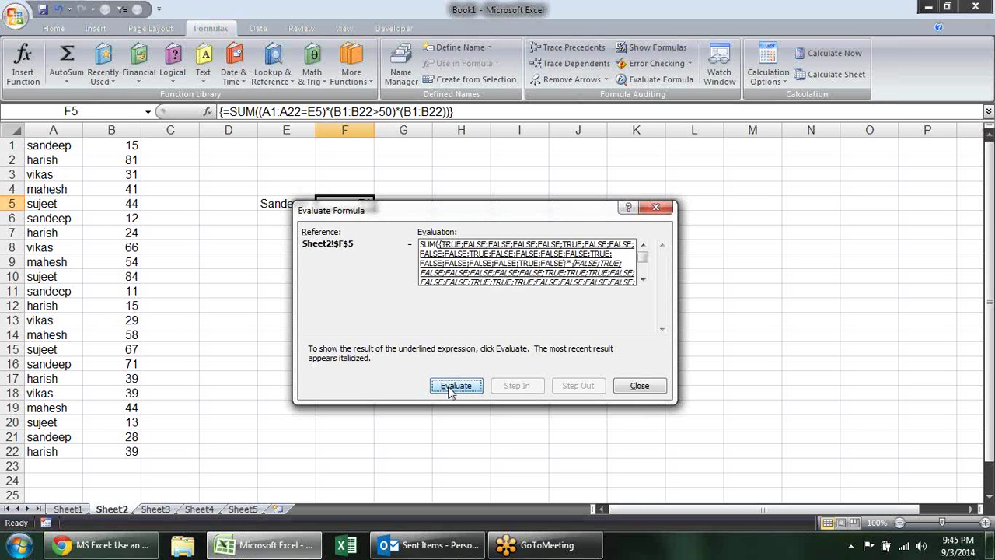
click(450, 390)
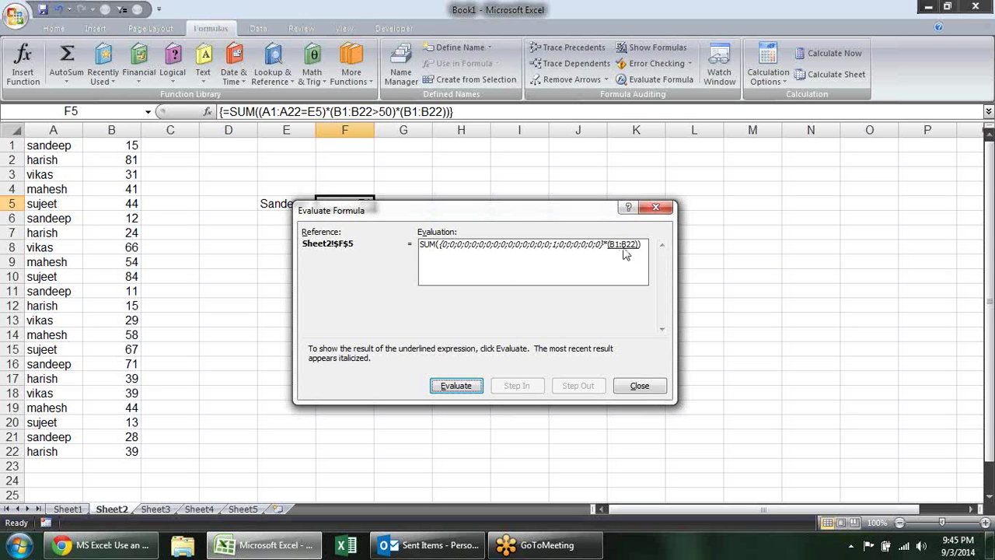
click(471, 390)
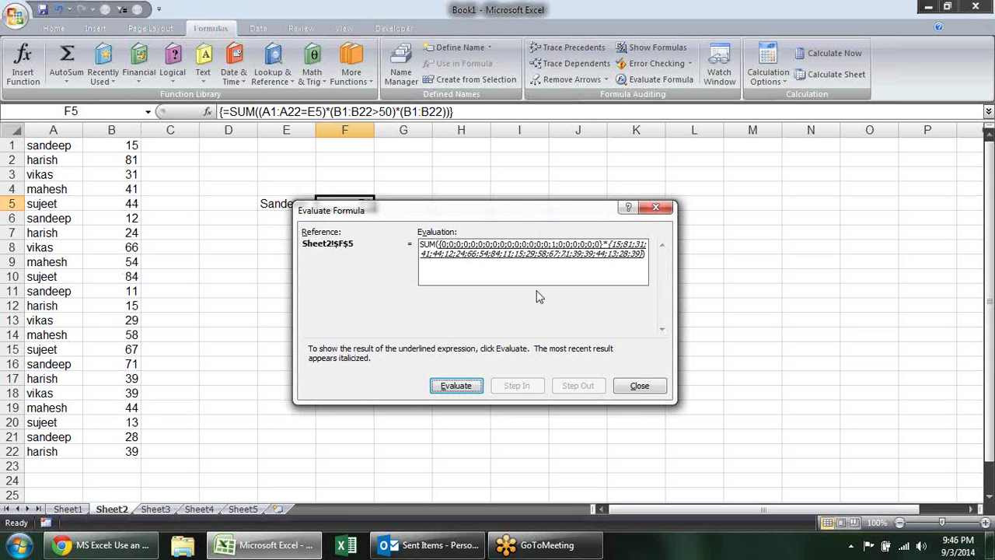
click(478, 394)
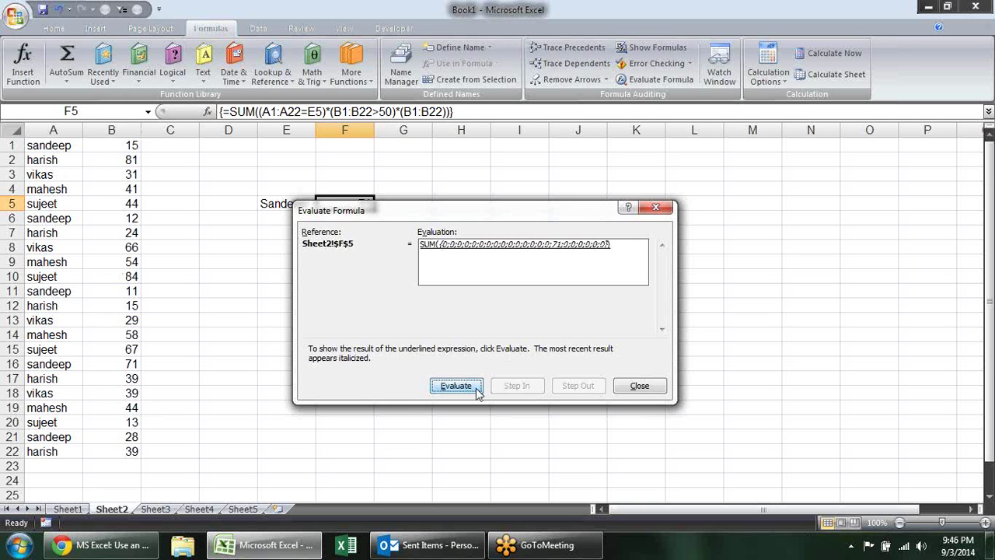
click(478, 393)
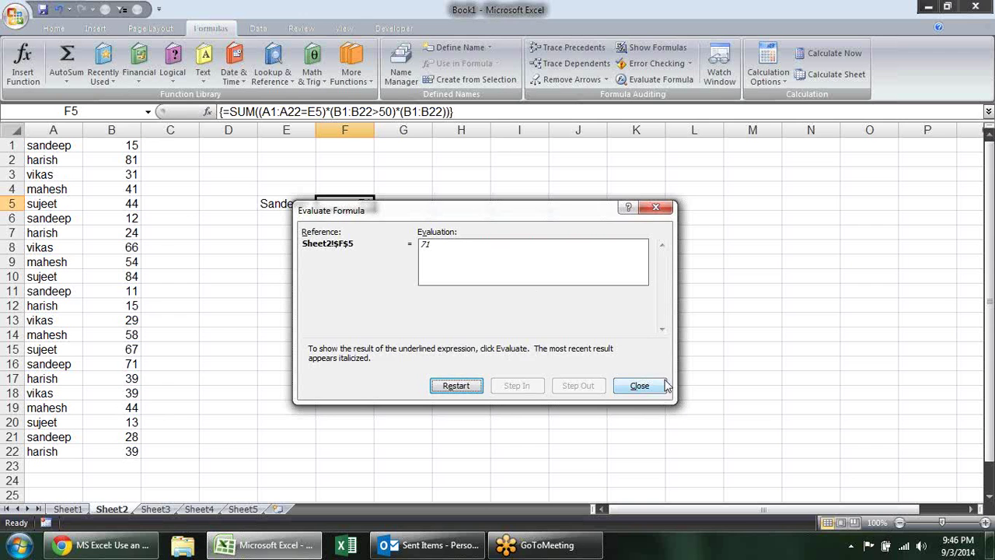
click(639, 385)
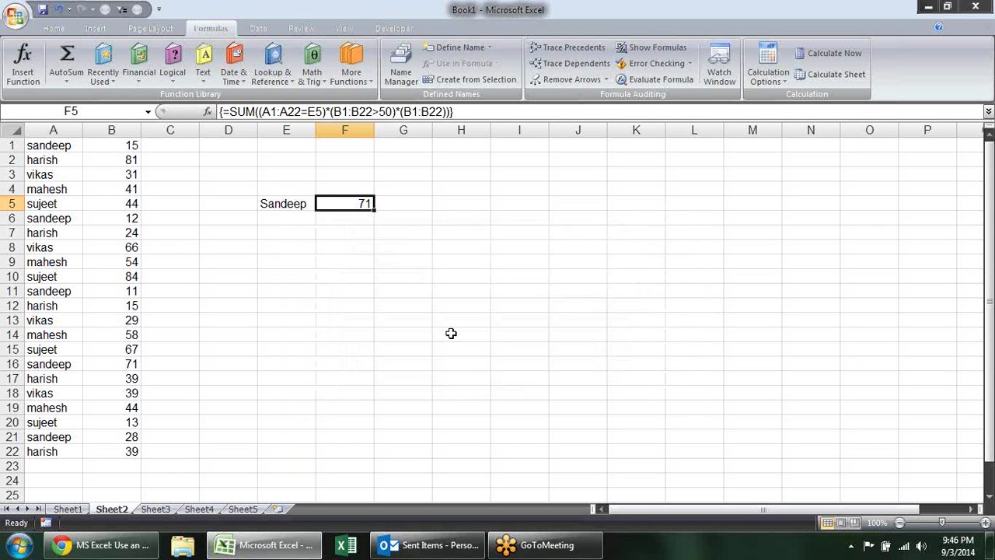
Re-enter F5 as an array formula and move the E5:F5 criterion and total to A24.
key(F2)
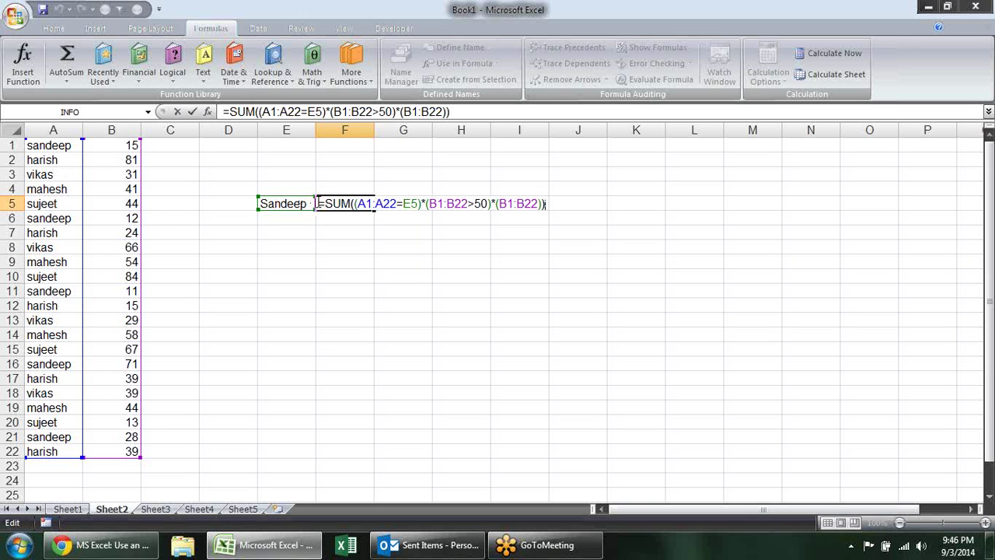
key(ctrl+shift+Return)
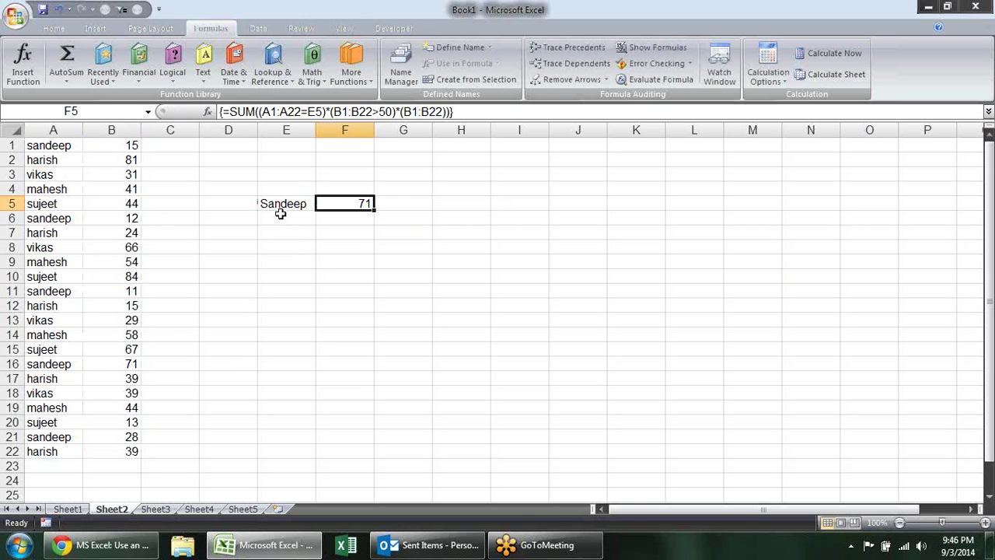
click(281, 210)
drag(317, 210, 339, 203)
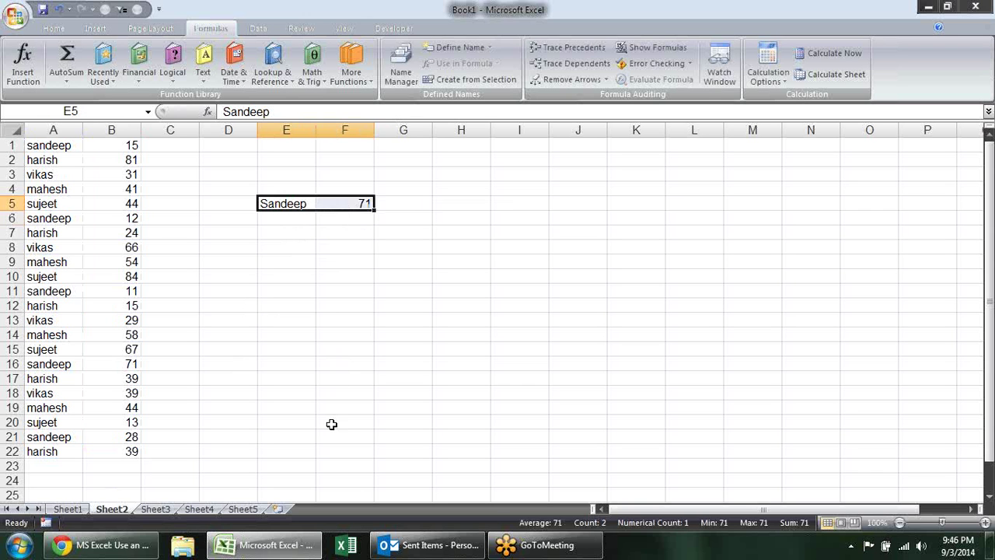
key(ctrl+c)
click(47, 480)
key(Return)
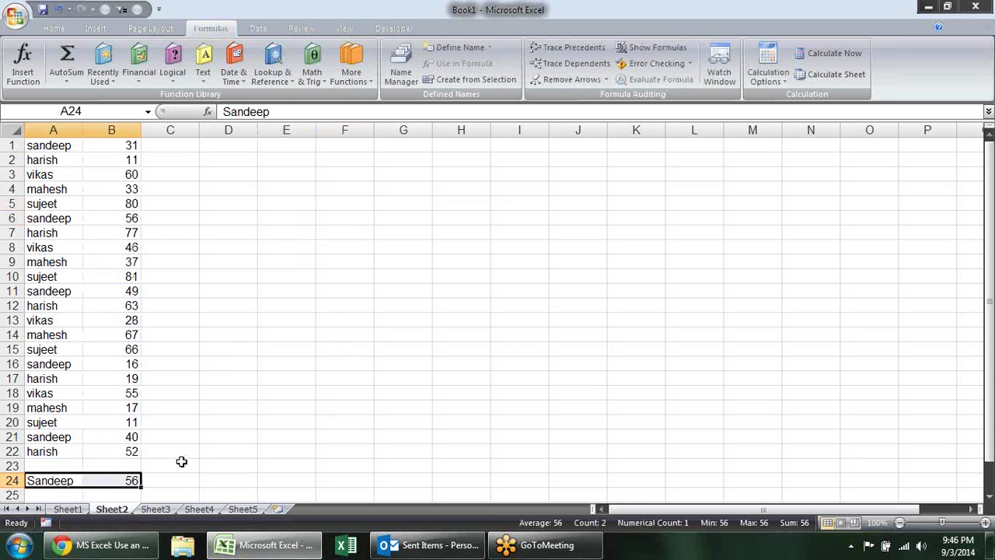
Convert B1:B22's random numbers to fixed values with Paste Special > Values.
click(265, 272)
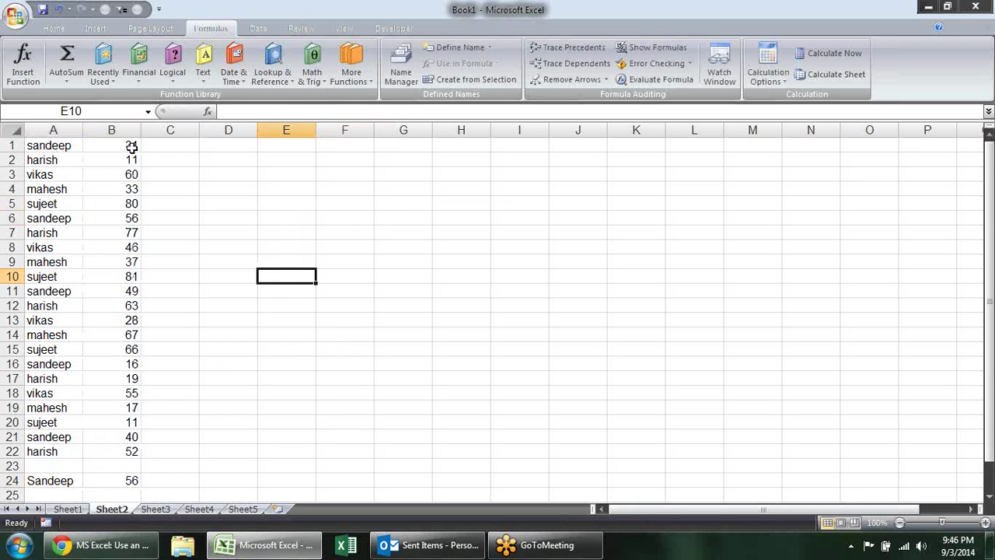
drag(129, 145, 124, 452)
key(ctrl+c)
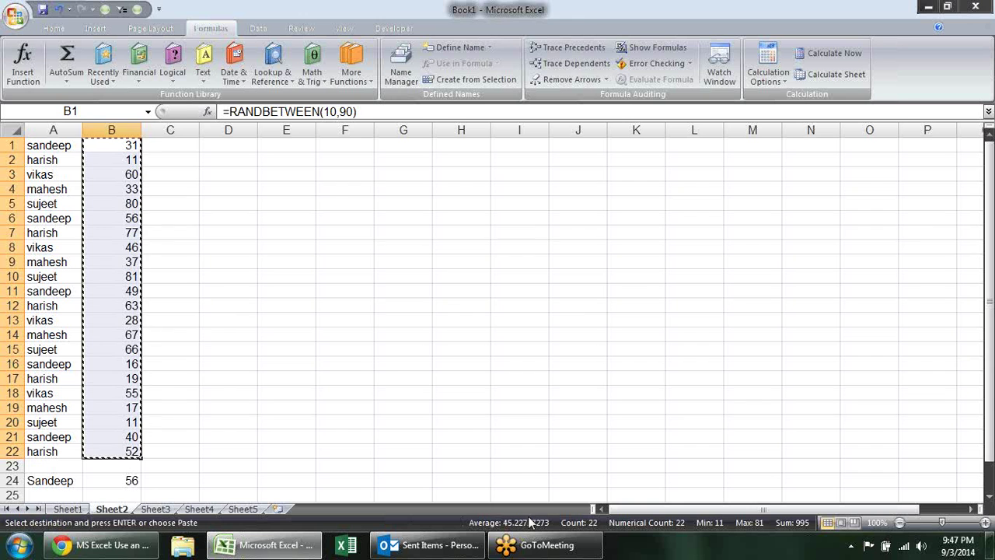
key(alt+e)
key(s)
key(v)
key(Return)
key(Escape)
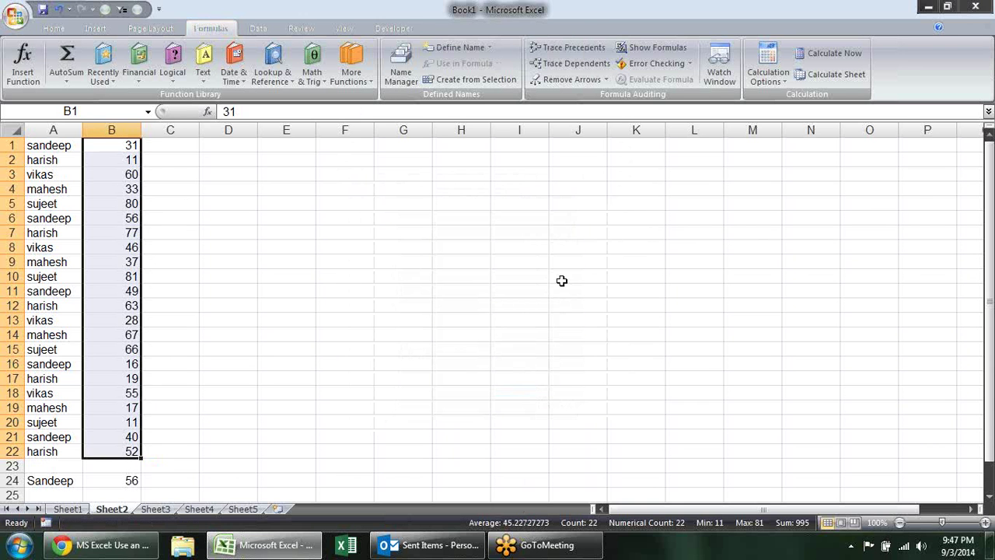
click(191, 145)
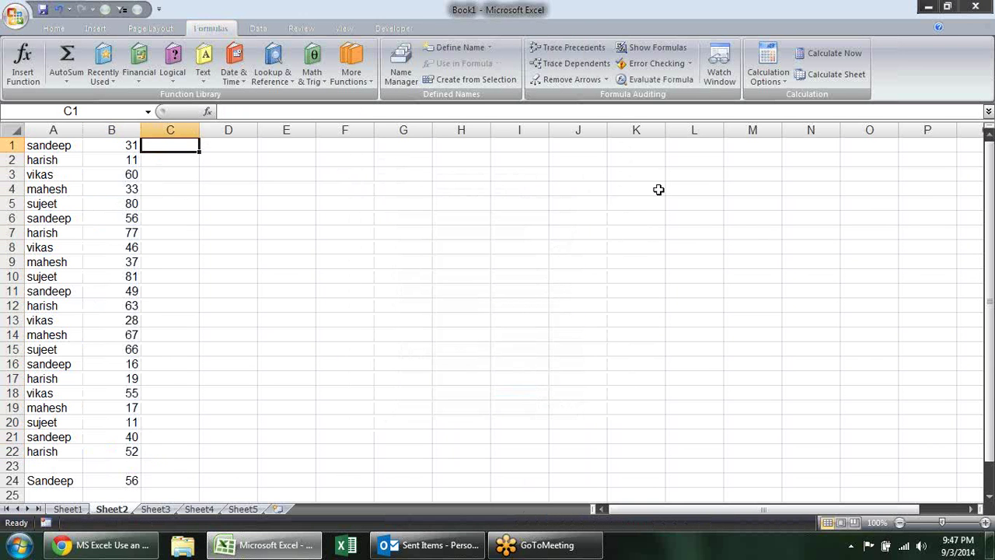
Fill C1:C22 with a name test on column A, flagging the matching rows TRUE.
text(=)
key(Left)
key(Left)
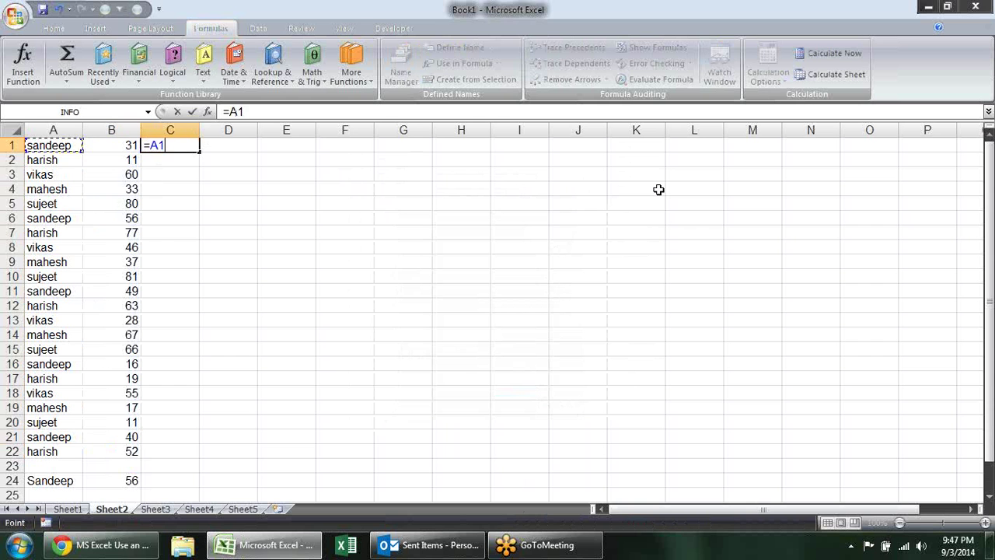
text(=")
text(sandeep)
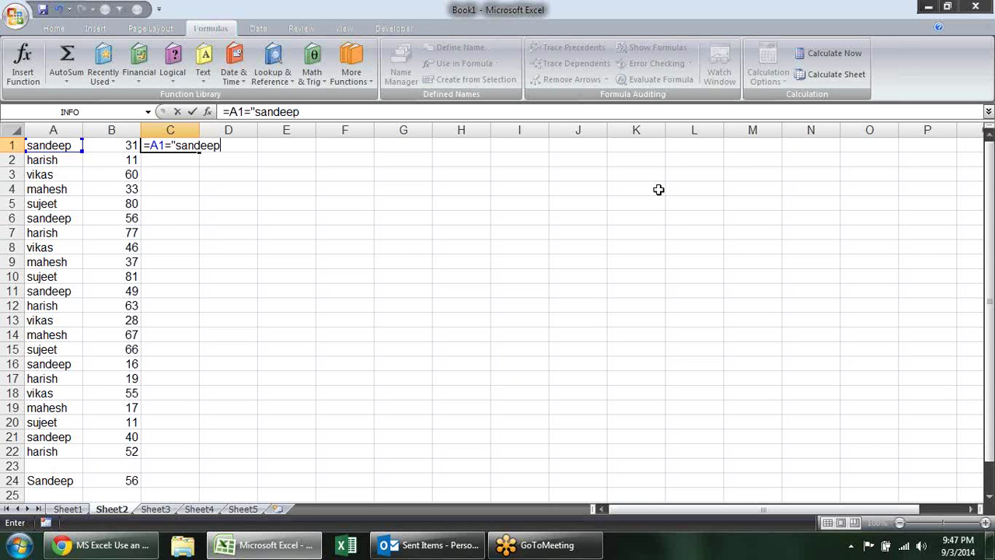
key(Return)
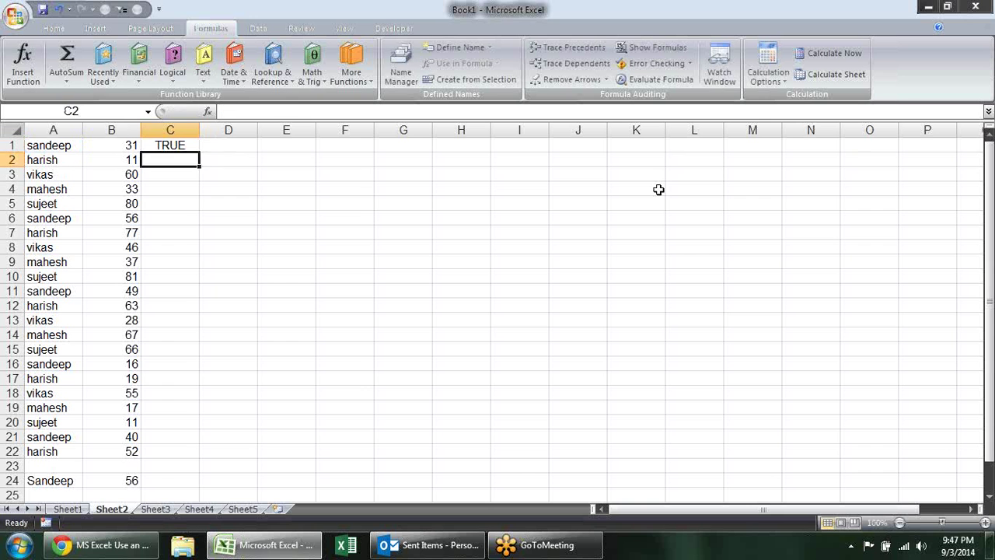
click(166, 145)
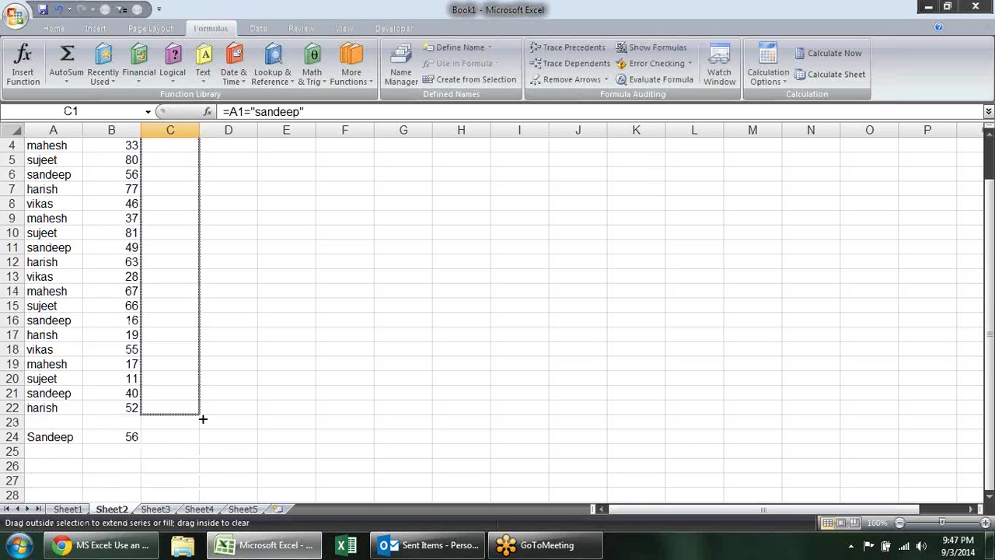
drag(200, 151, 200, 457)
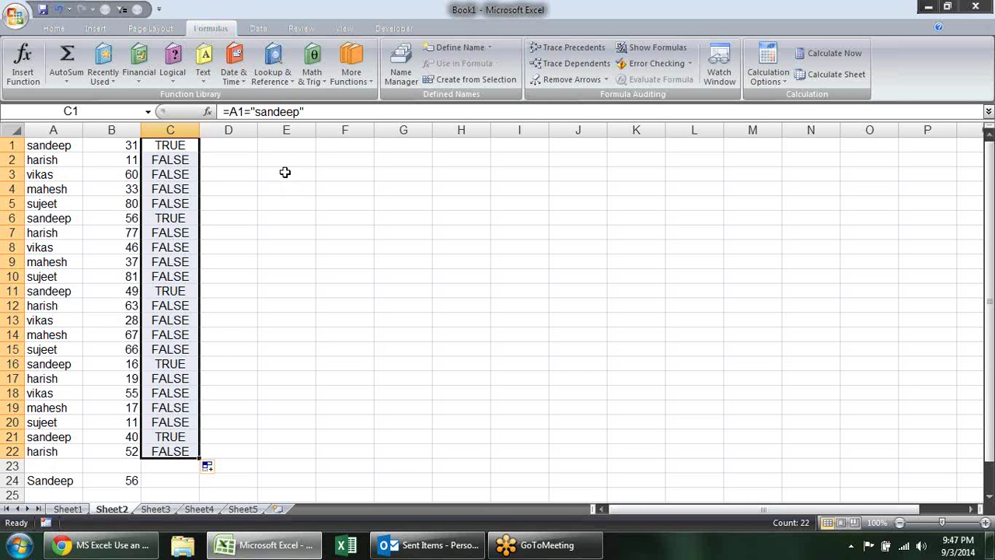
Fill D1:D22 with =B1>50 to show TRUE/FALSE for each score.
click(246, 144)
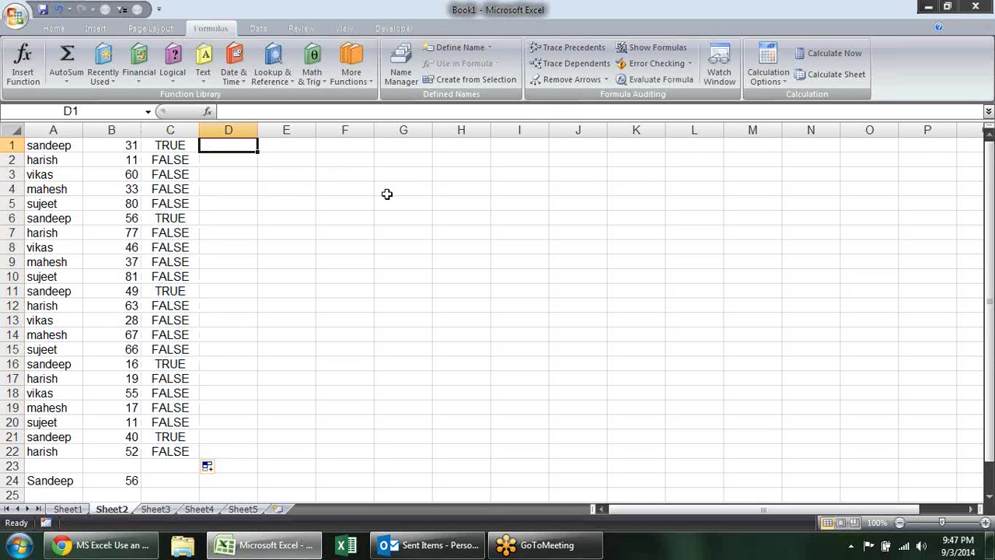
text(=)
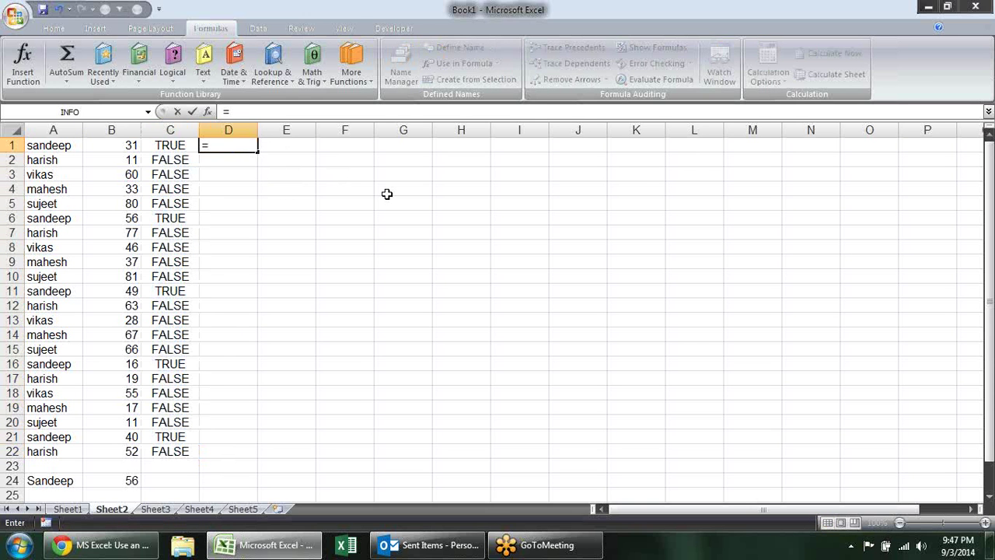
key(Left)
key(Left)
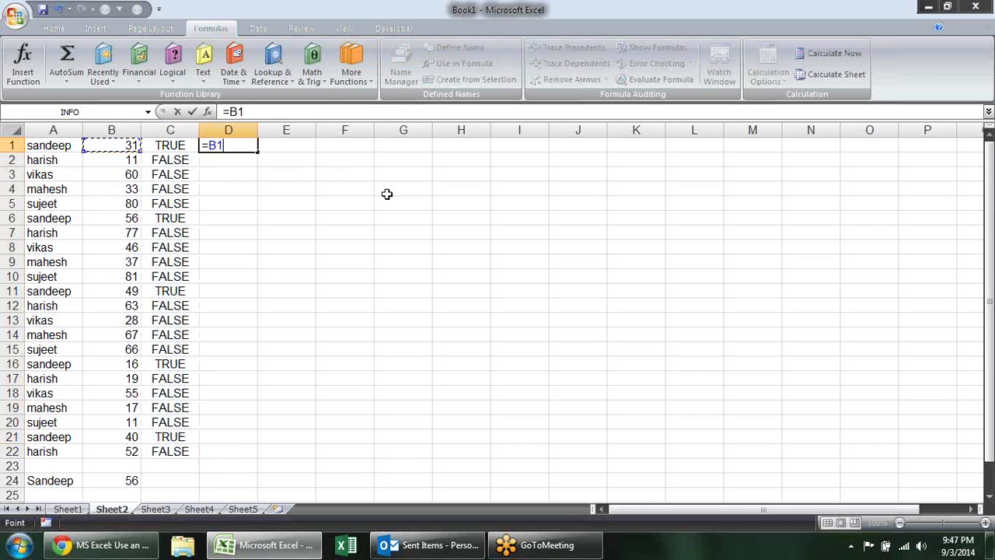
text(>)
text(50)
key(Return)
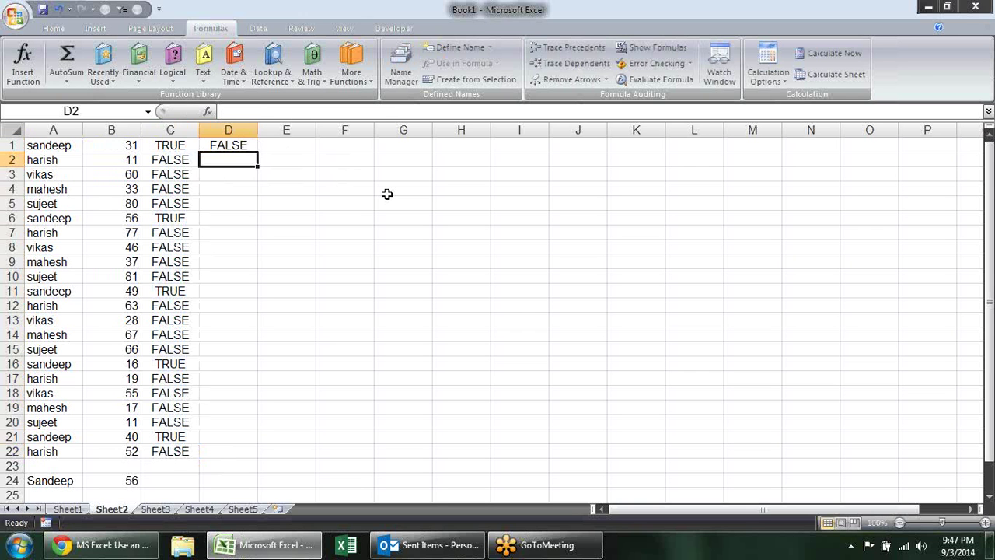
click(228, 148)
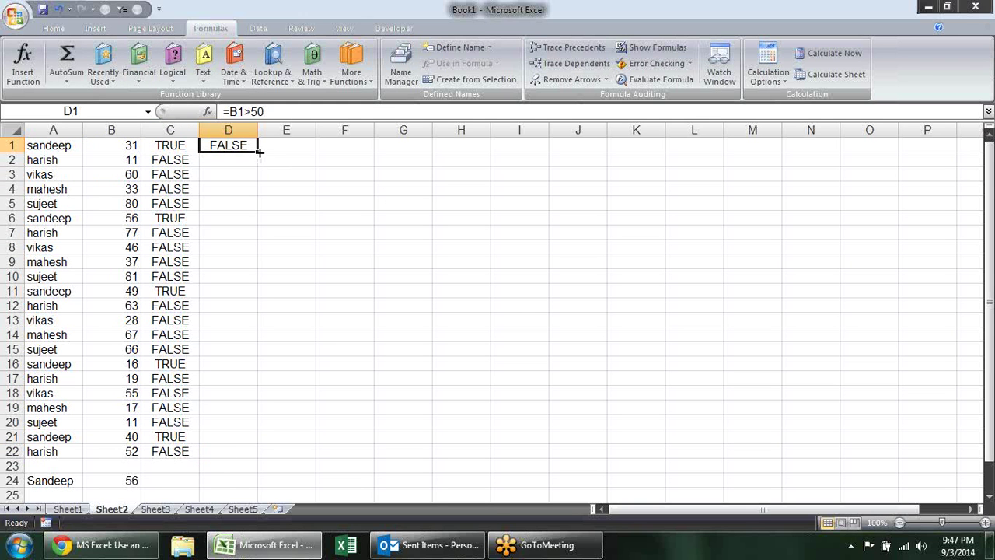
drag(258, 152, 224, 457)
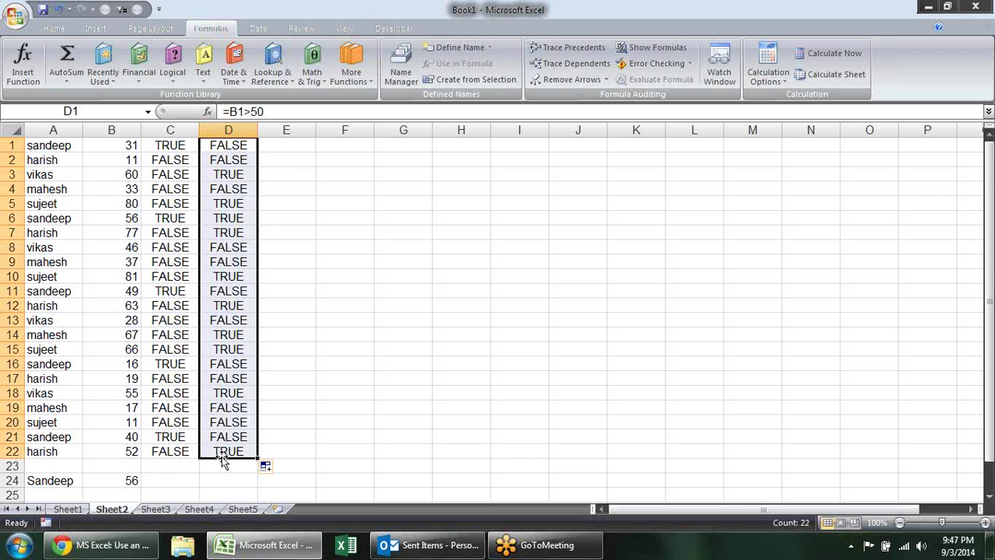
click(284, 145)
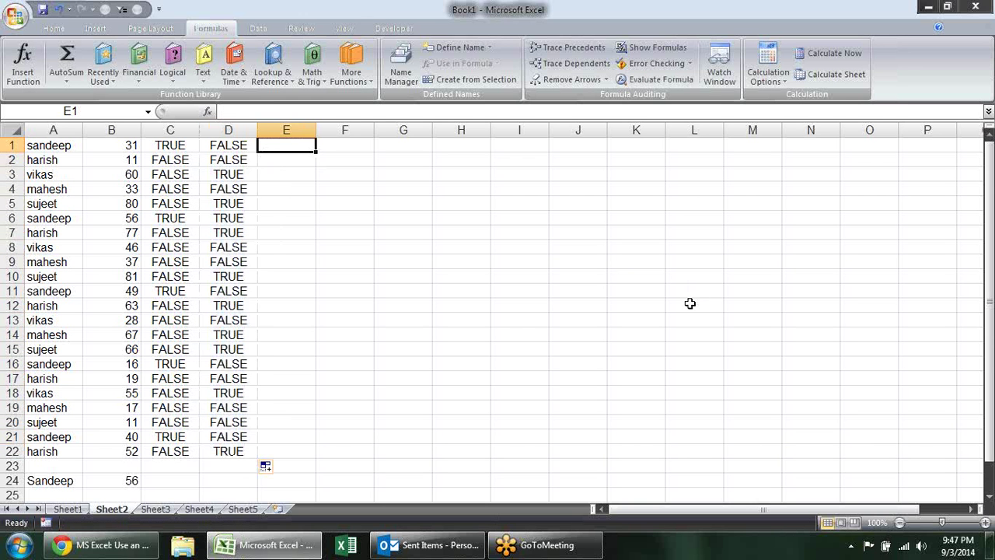
Fill E1:E22 with =C1*D1 and check that only row 6 returns 1.
text(=)
key(Left)
key(Left)
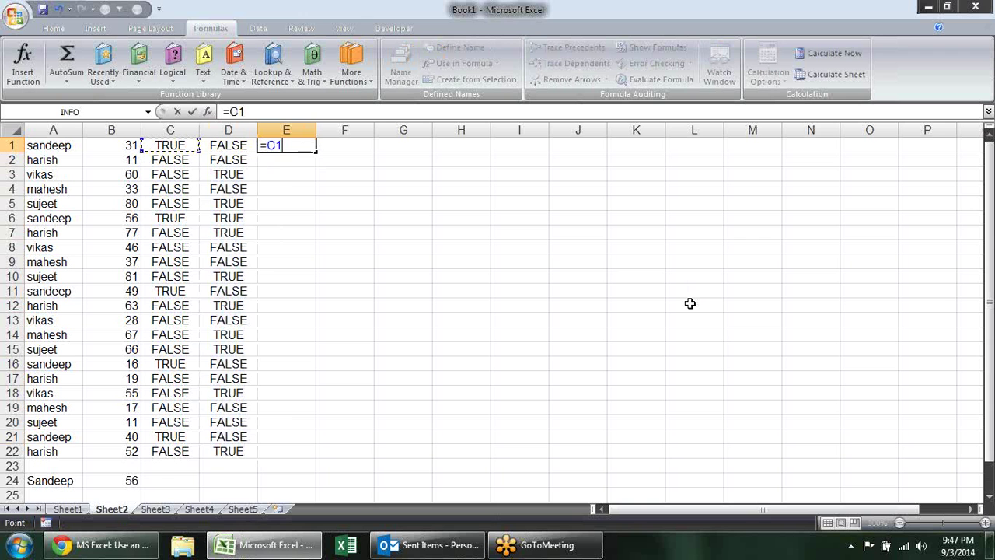
text(*)
key(Left)
key(Return)
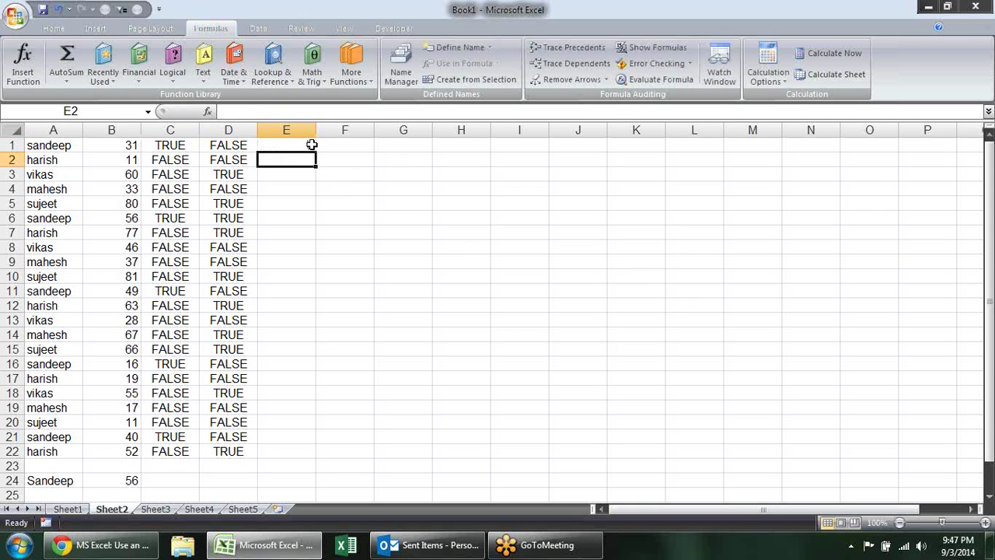
click(311, 146)
drag(315, 153, 311, 459)
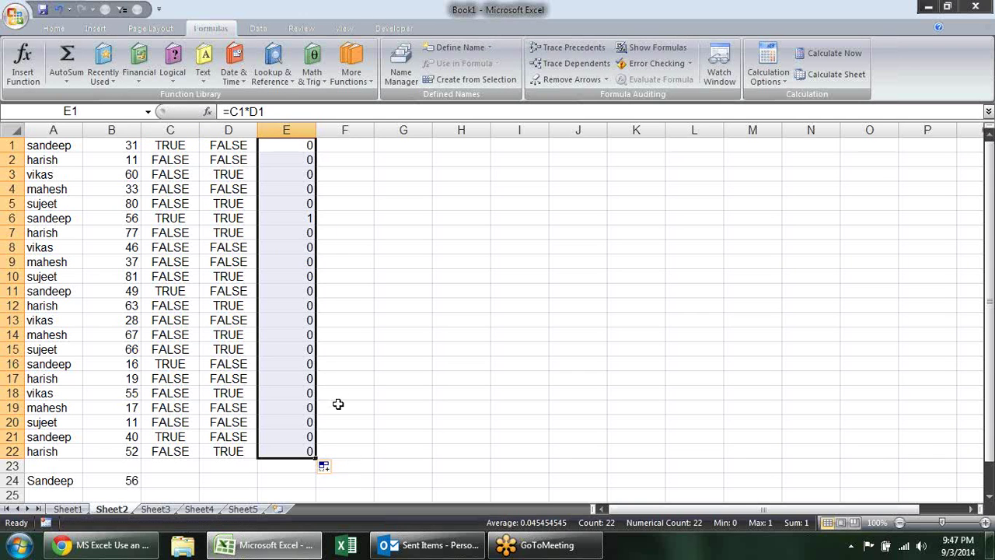
click(307, 219)
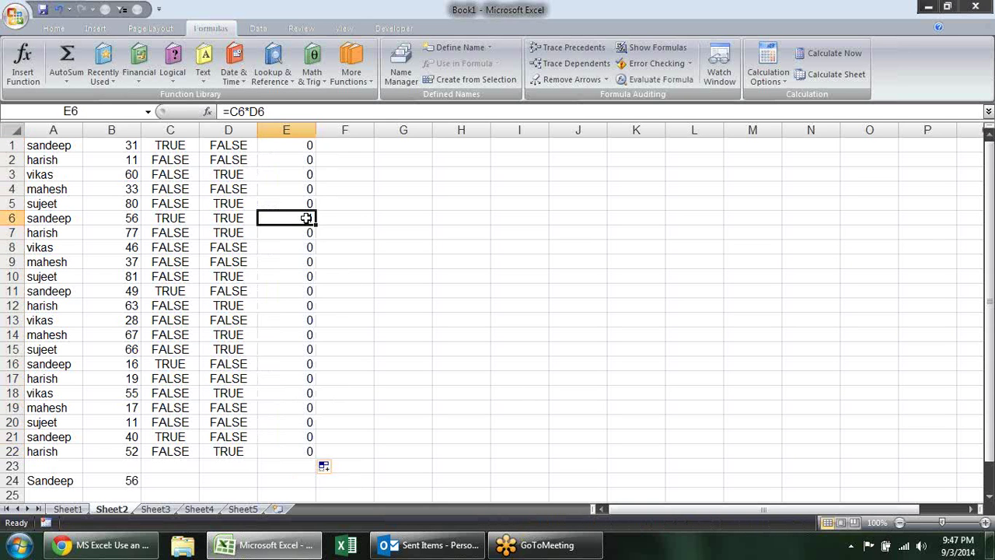
click(127, 218)
Fill F1:F22 with =E1*B1, giving 56 only in row 6.
click(185, 218)
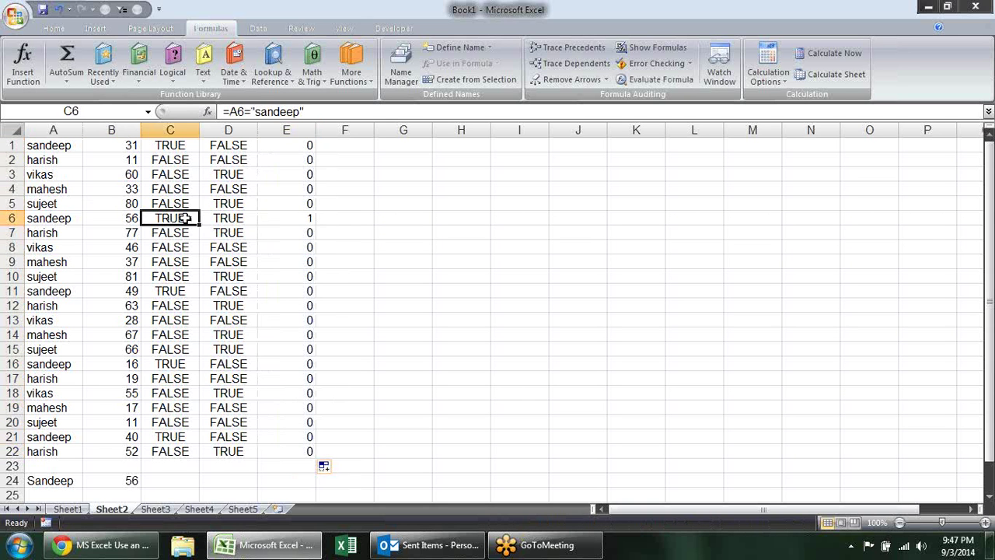
click(224, 219)
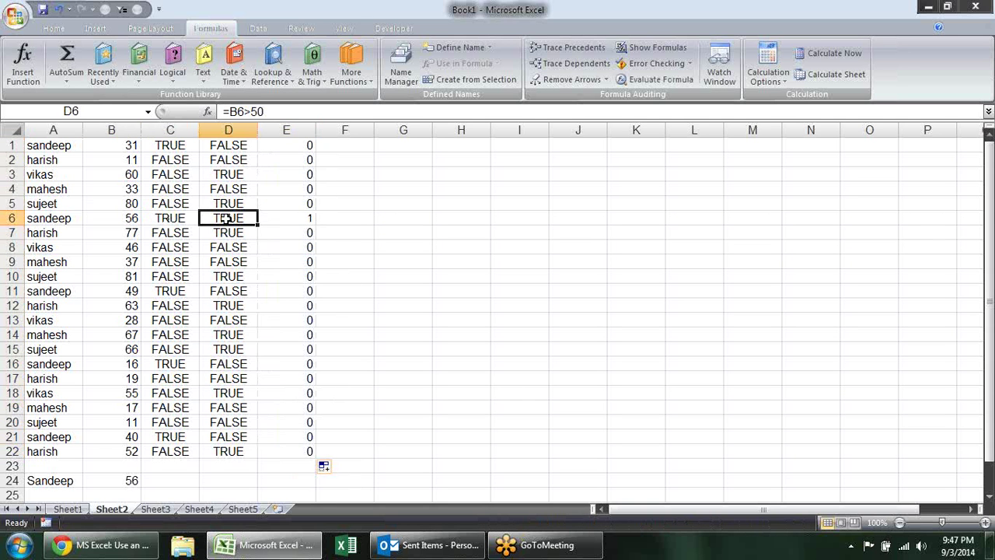
click(338, 148)
text(=)
key(Left)
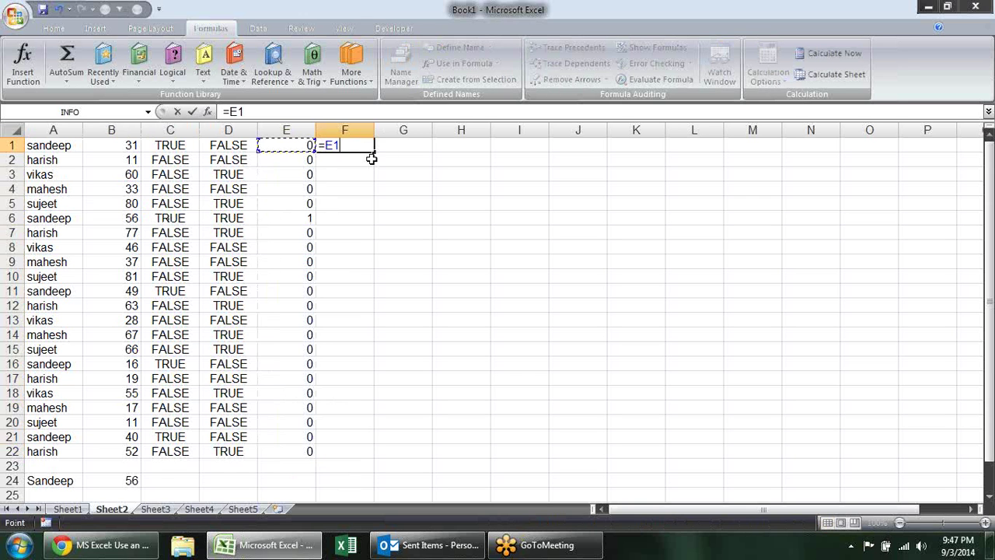
text(*)
click(130, 145)
key(Return)
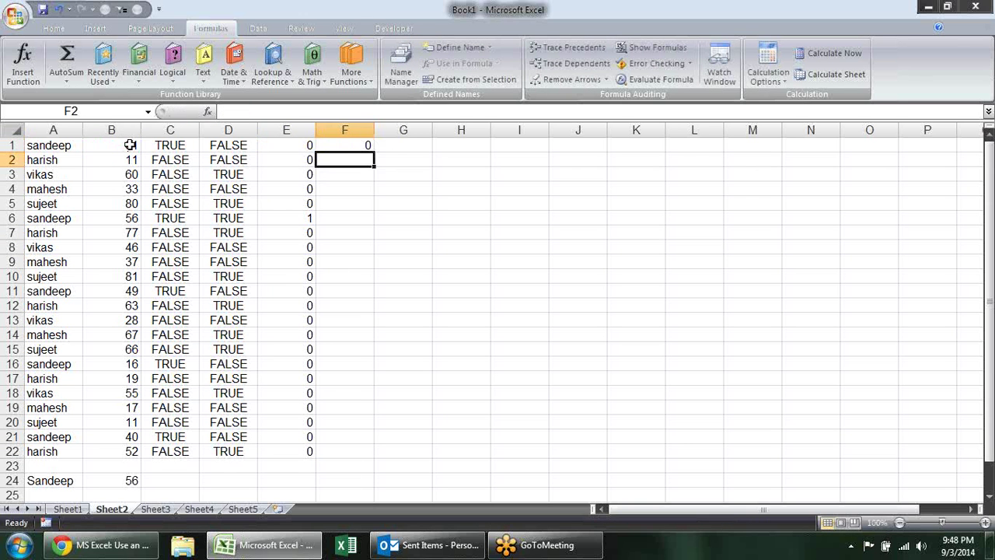
click(368, 145)
drag(373, 151, 371, 460)
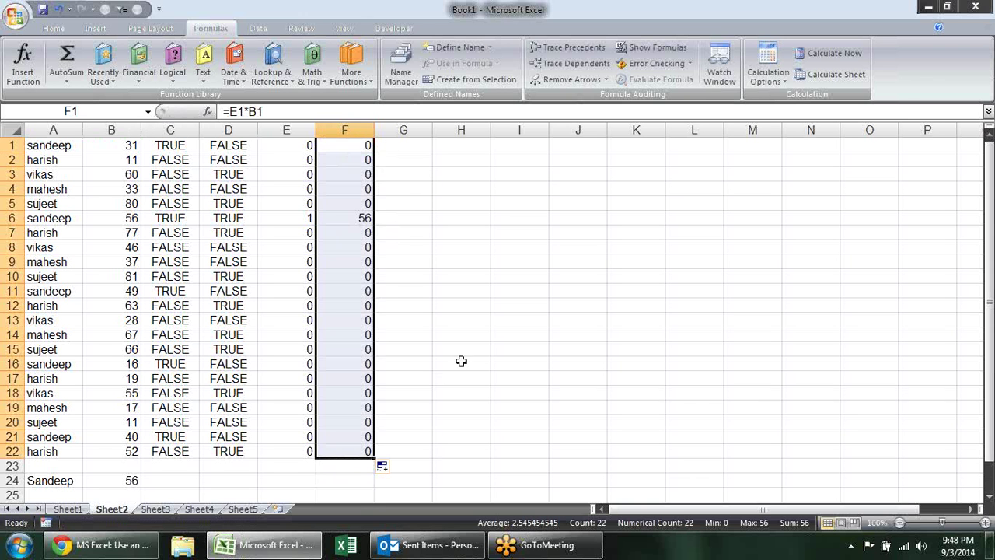
click(366, 218)
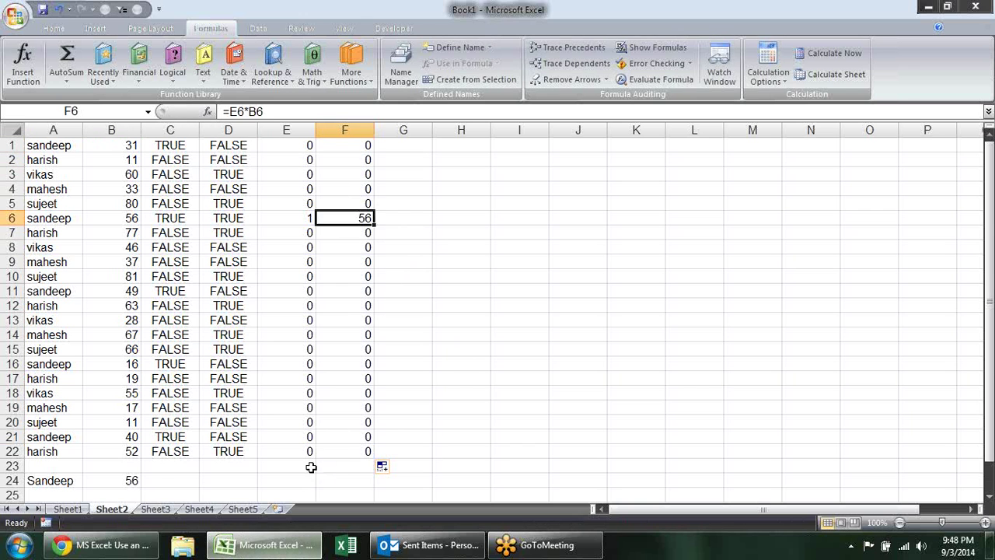
click(340, 455)
Total F1:F22 in F23 with AutoSum, giving 56, matching the array result.
click(348, 466)
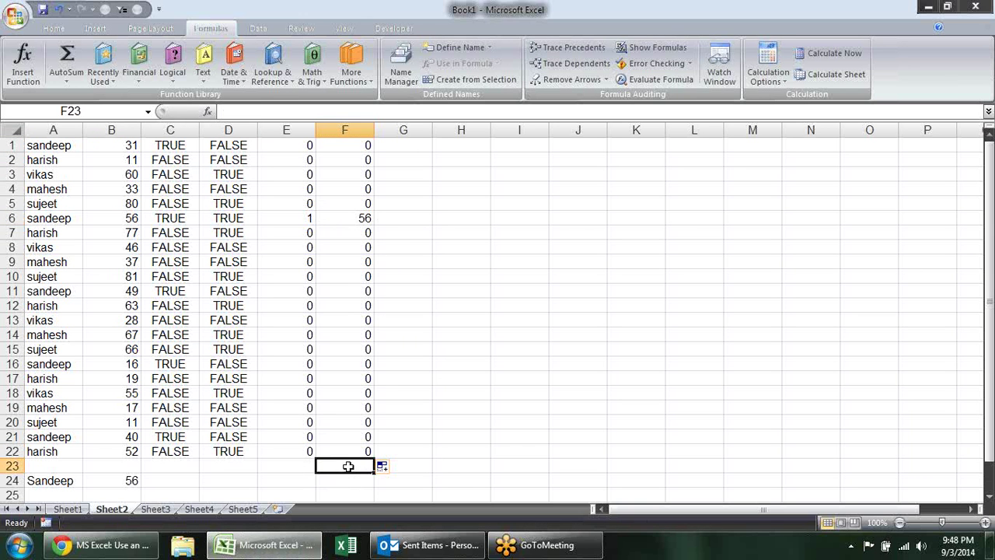
key(alt+equal)
key(Return)
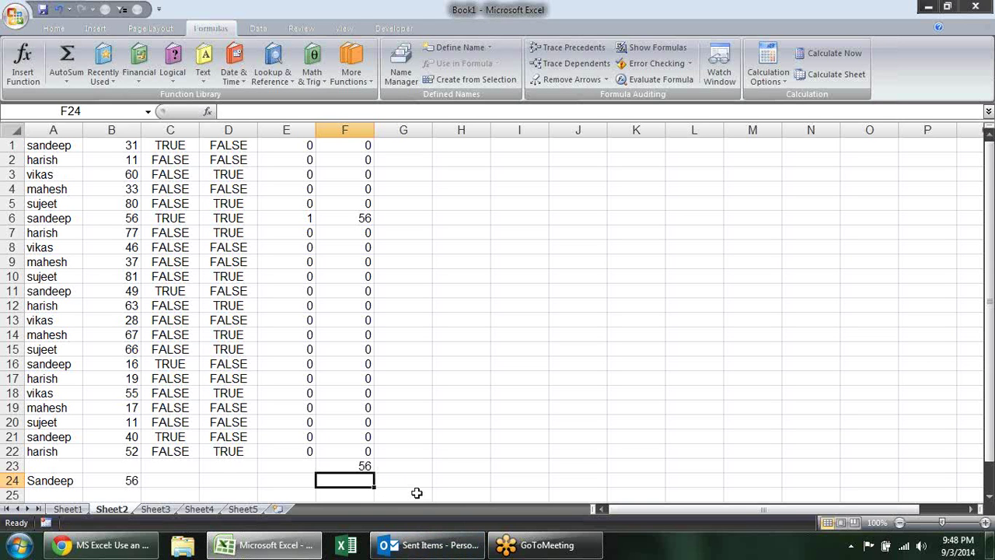
click(311, 262)
click(339, 253)
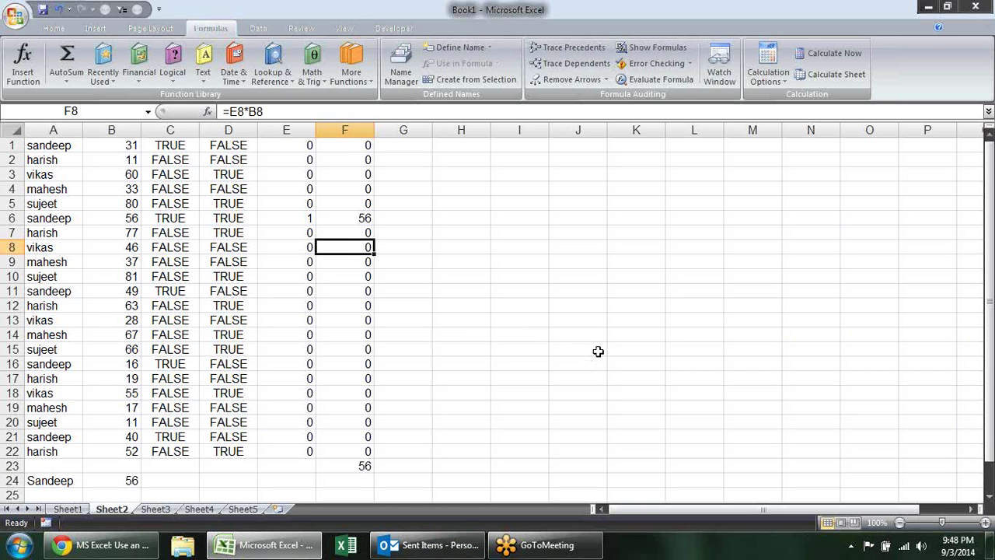
In Chrome, open the array5 example whose {=SUM((AB5:AB13)*(E5:E13=2)*(AB5:AB13>0))} returns 16.5.
key(alt+Tab)
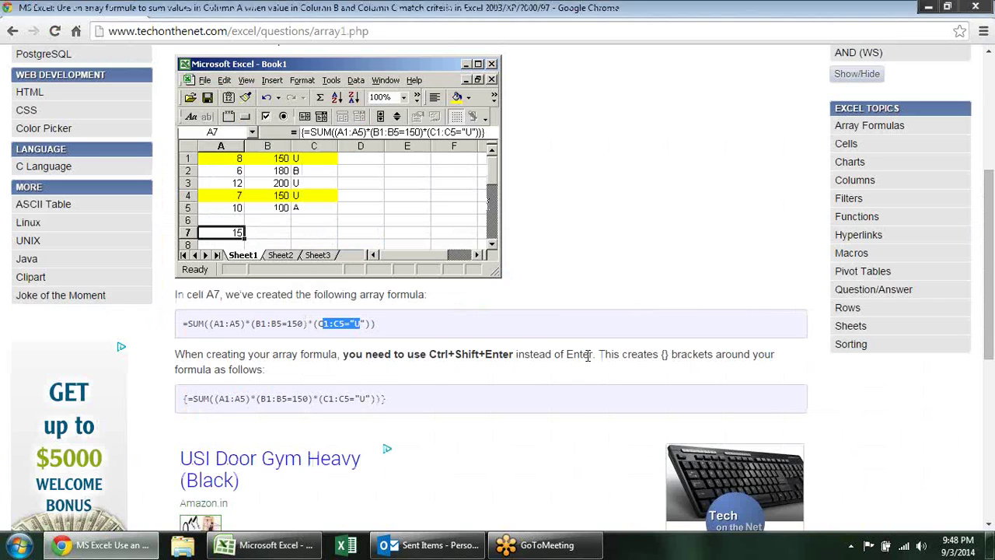
scroll(576, 338, down, 3)
scroll(575, 338, up, 5)
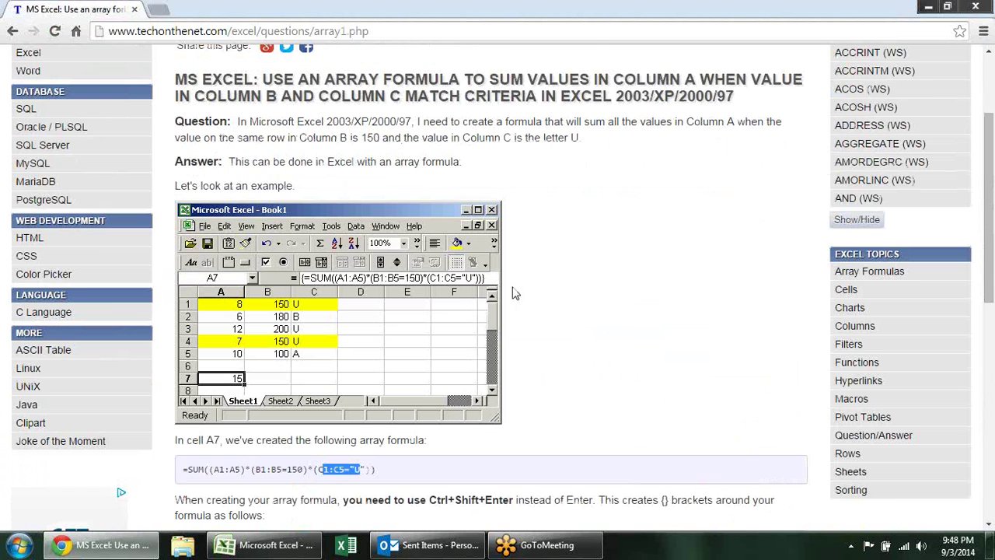
click(12, 32)
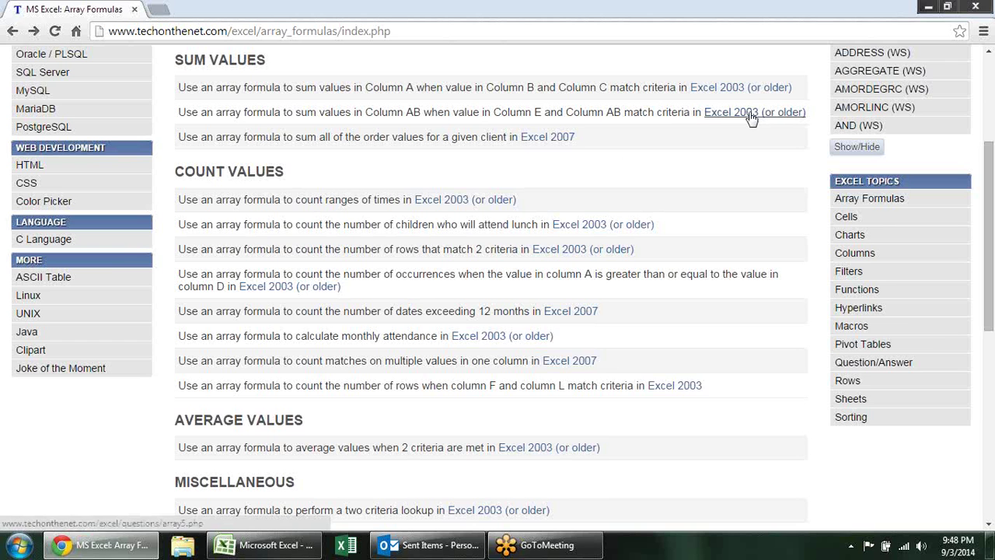
click(751, 117)
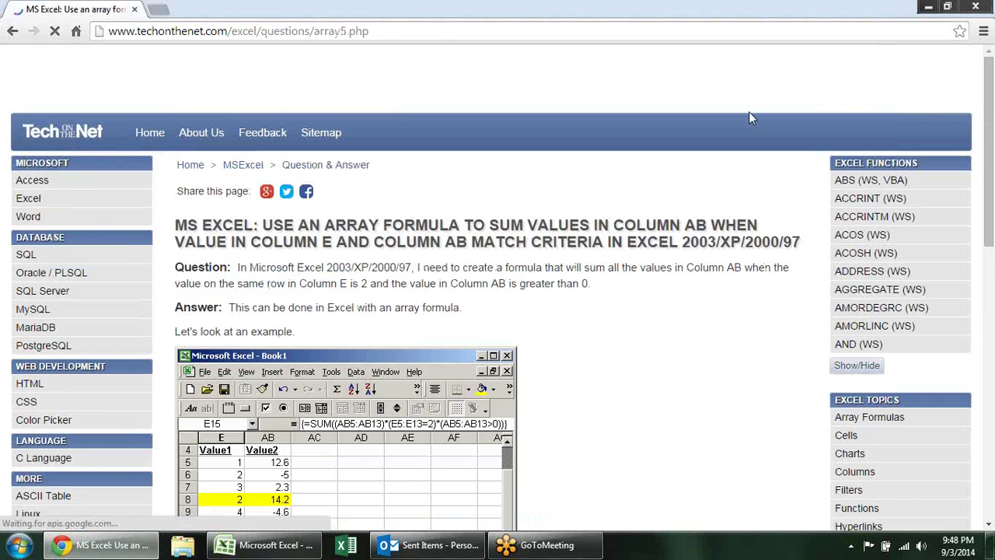
scroll(740, 136, down, 1)
scroll(740, 136, down, 2)
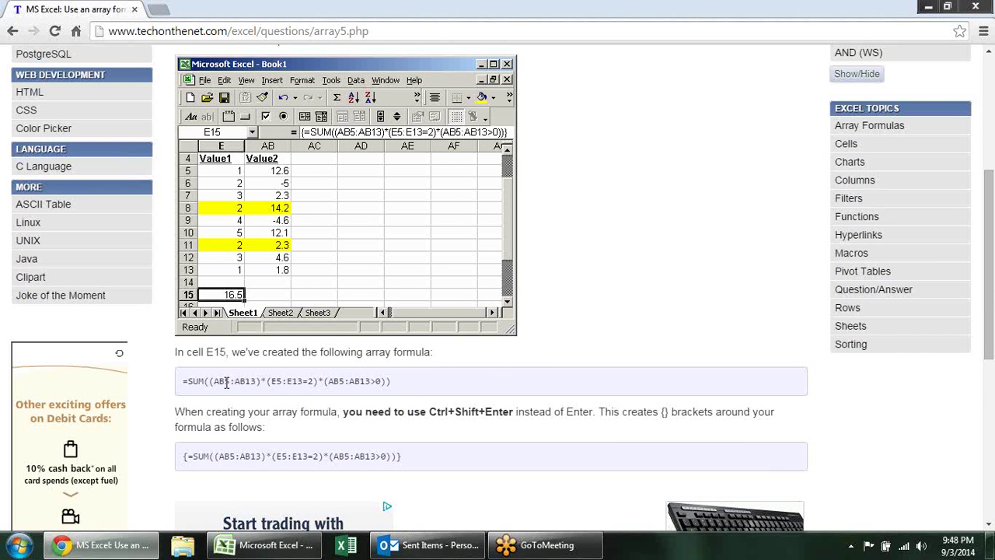
drag(226, 381, 248, 386)
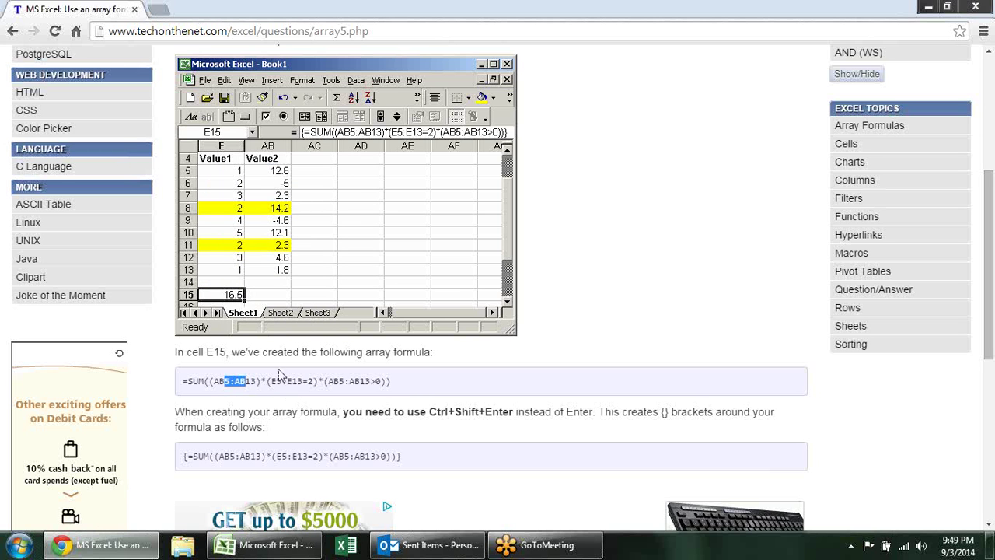
click(286, 384)
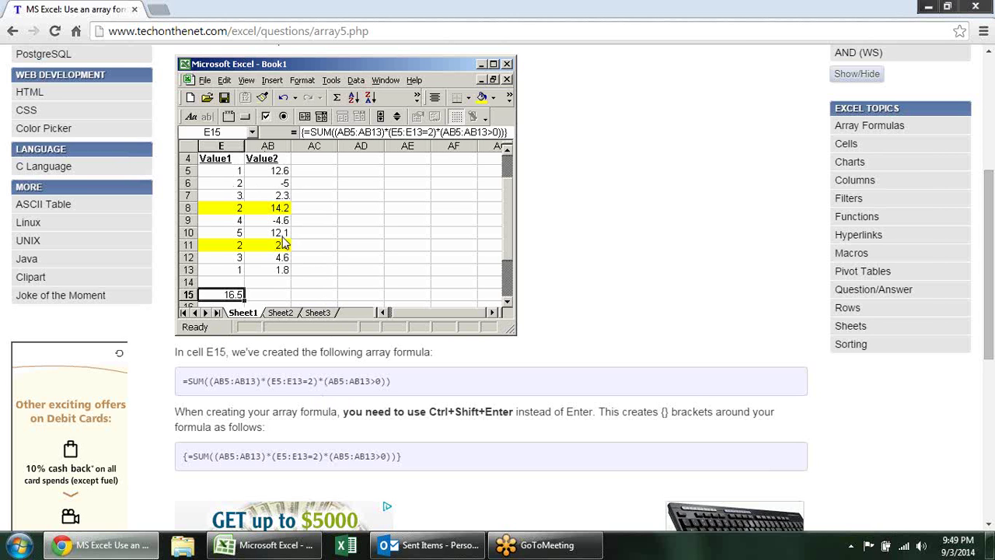
click(13, 31)
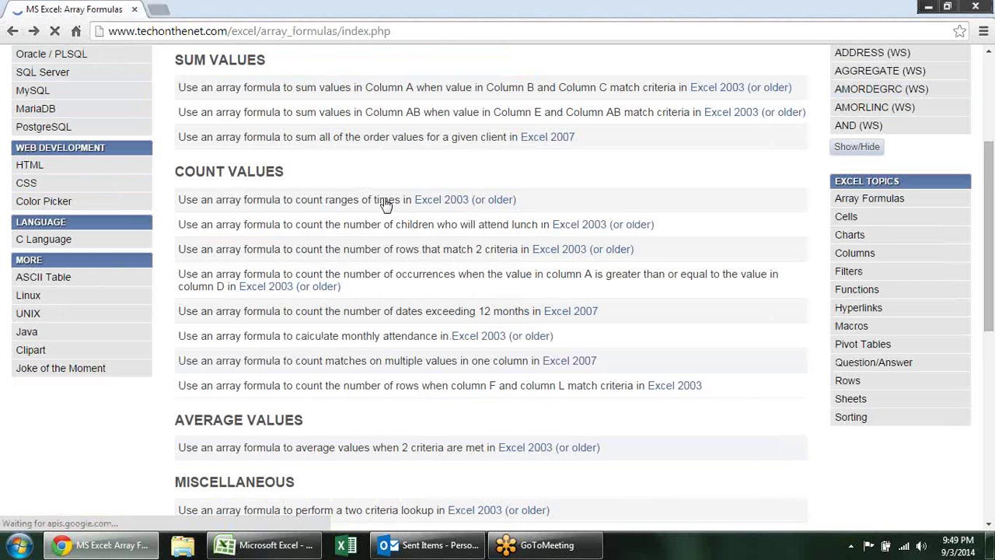
click(547, 136)
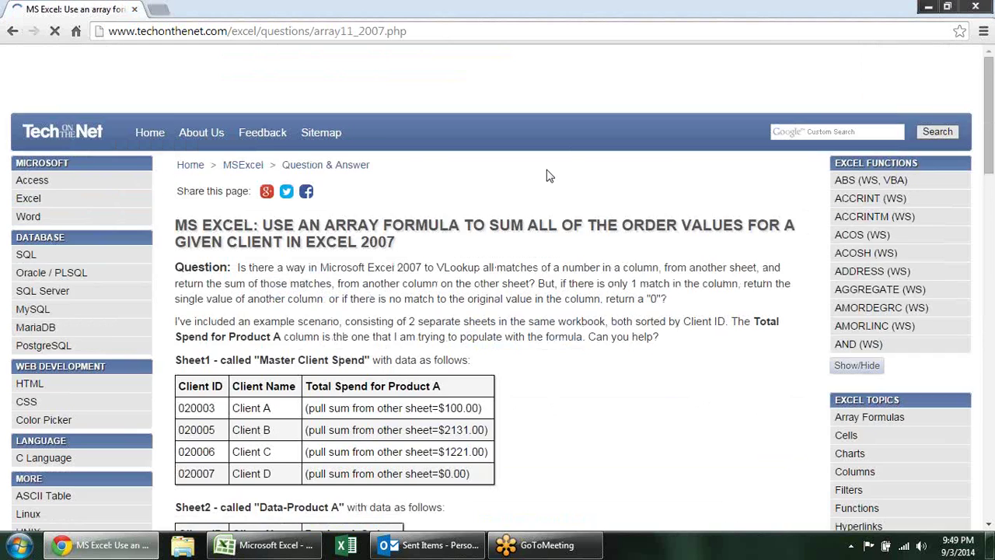
scroll(548, 175, down, 3)
scroll(548, 169, down, 2)
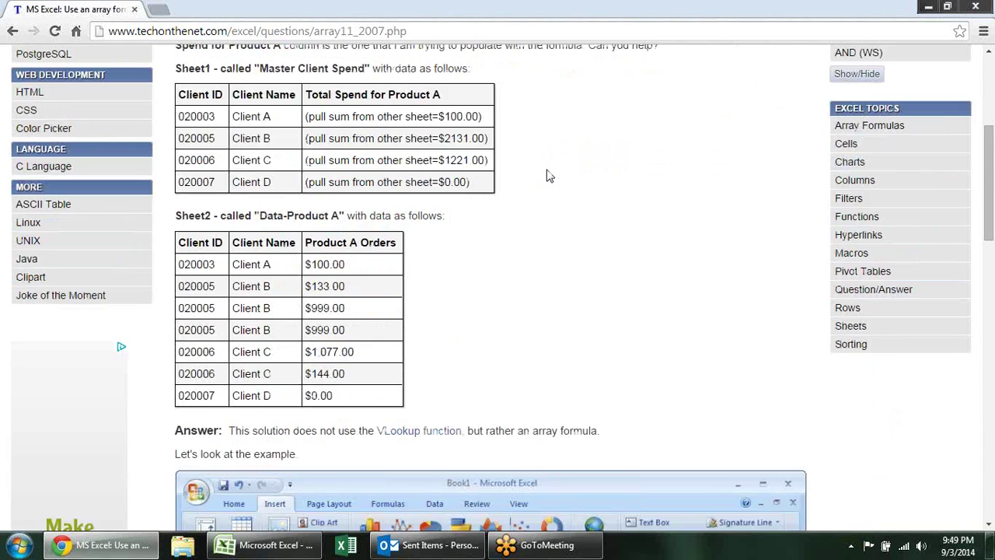
scroll(547, 173, down, 3)
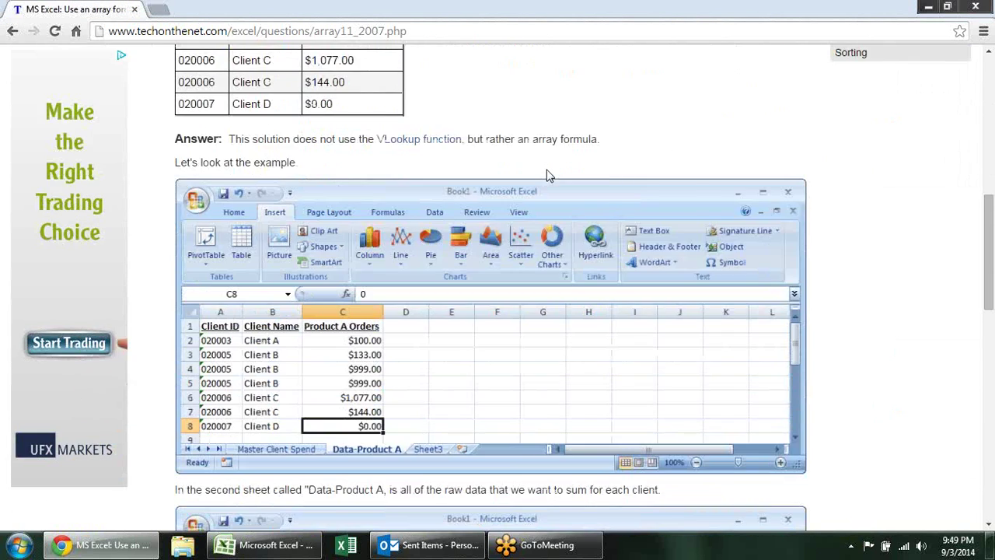
scroll(548, 175, down, 1)
scroll(547, 175, down, 1)
scroll(547, 175, down, 1)
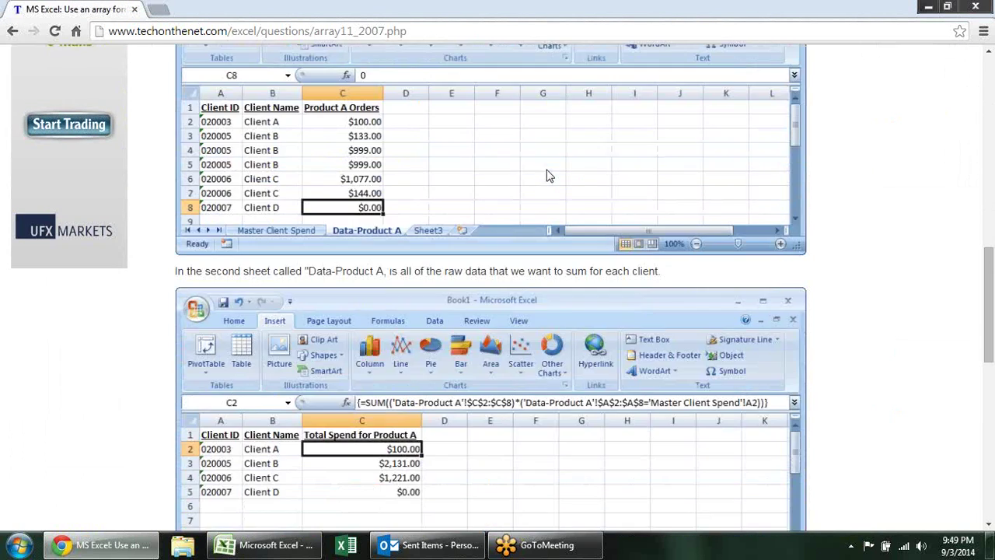
scroll(546, 176, down, 1)
scroll(547, 176, down, 1)
scroll(546, 176, down, 2)
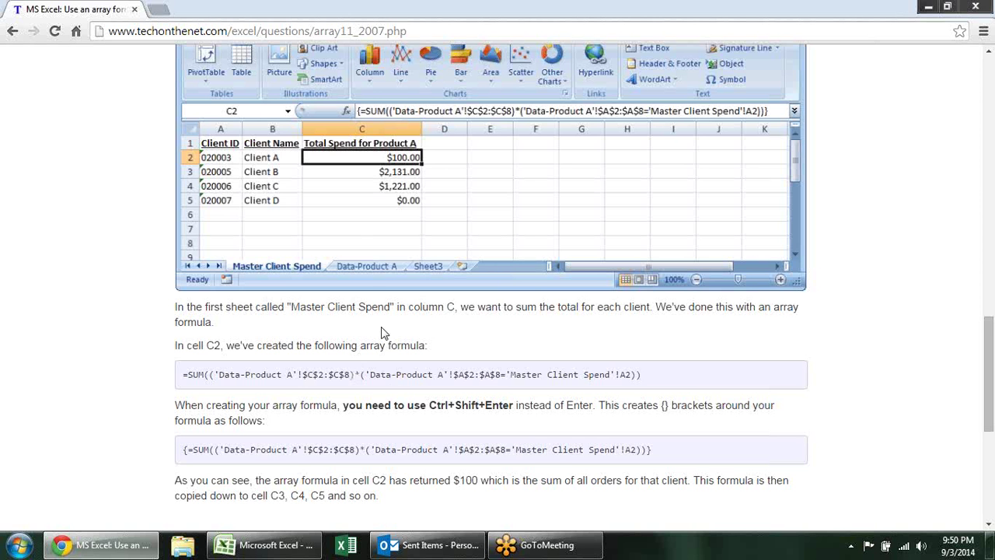
scroll(363, 299, up, 1)
scroll(362, 299, up, 1)
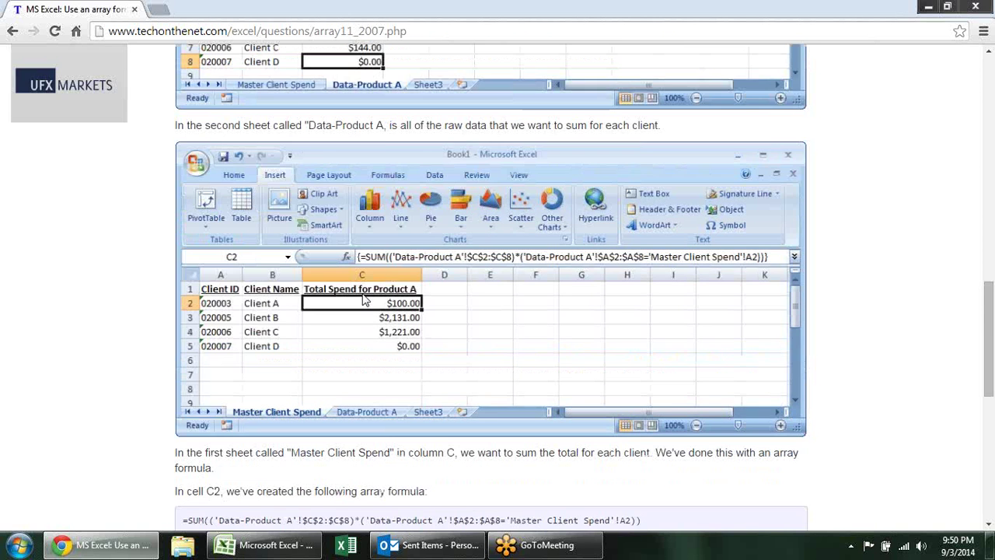
scroll(362, 300, up, 2)
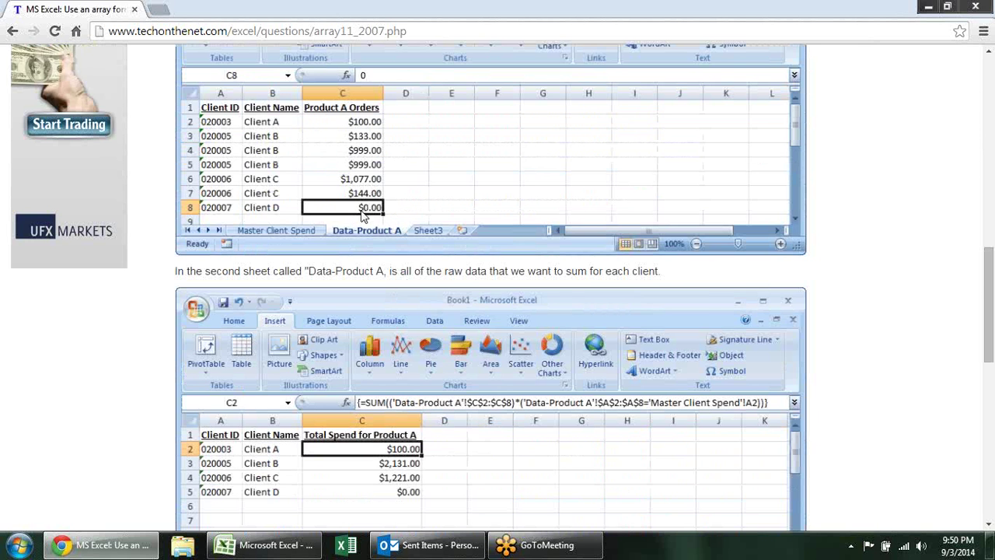
scroll(370, 216, down, 2)
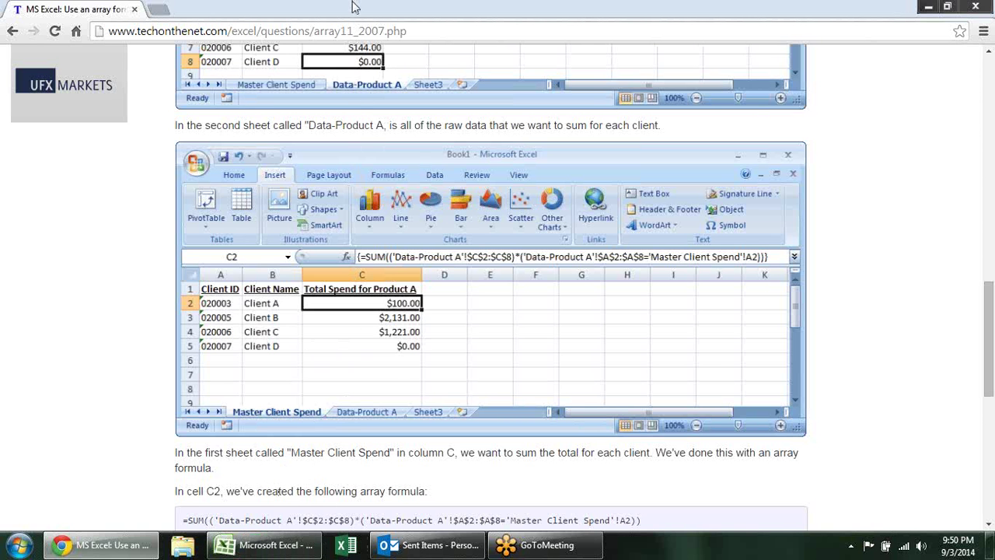
scroll(355, 110, up, 2)
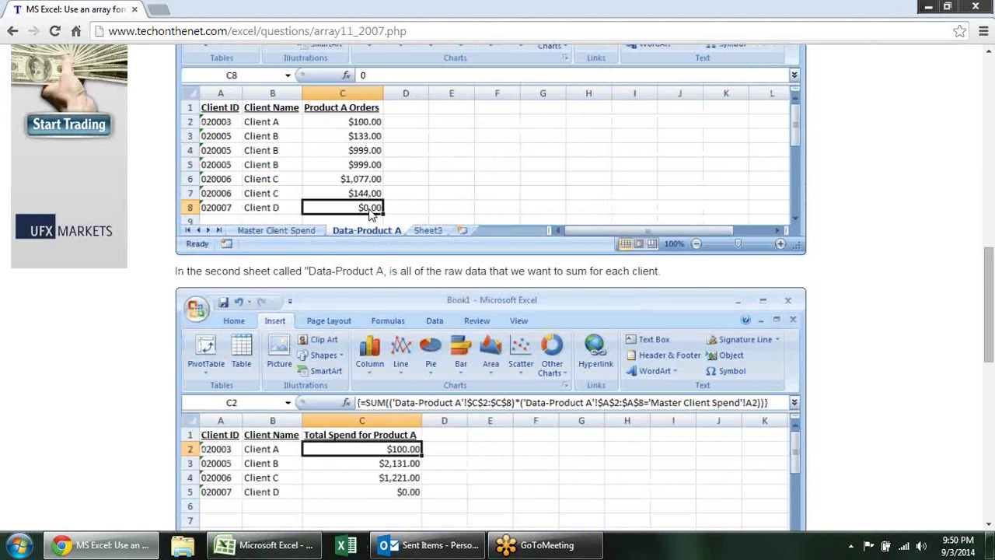
scroll(370, 215, down, 3)
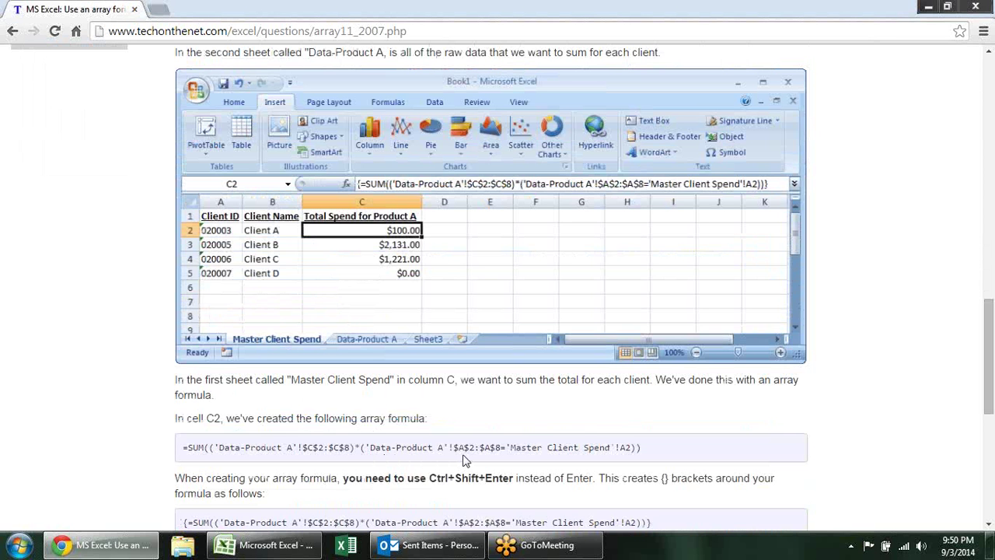
scroll(464, 460, up, 1)
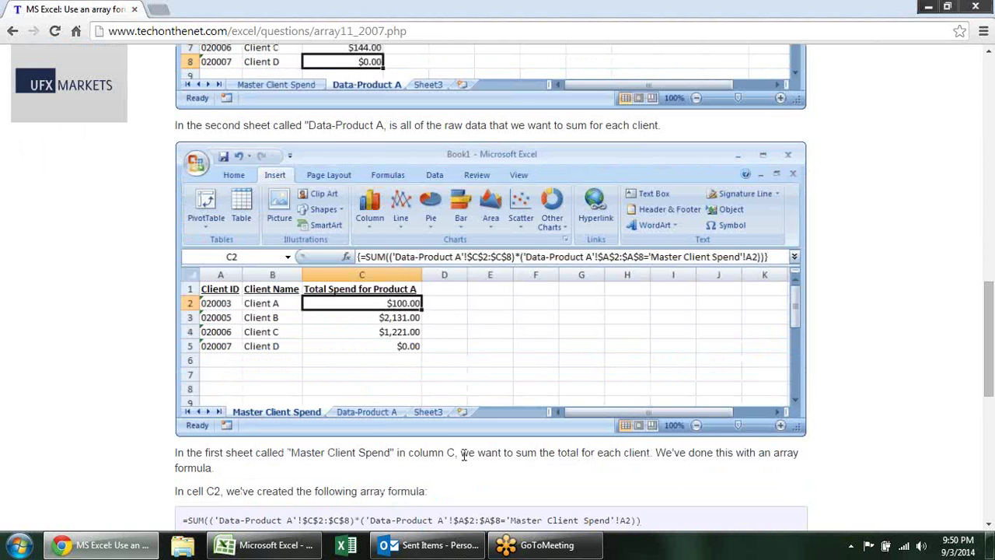
scroll(330, 114, up, 2)
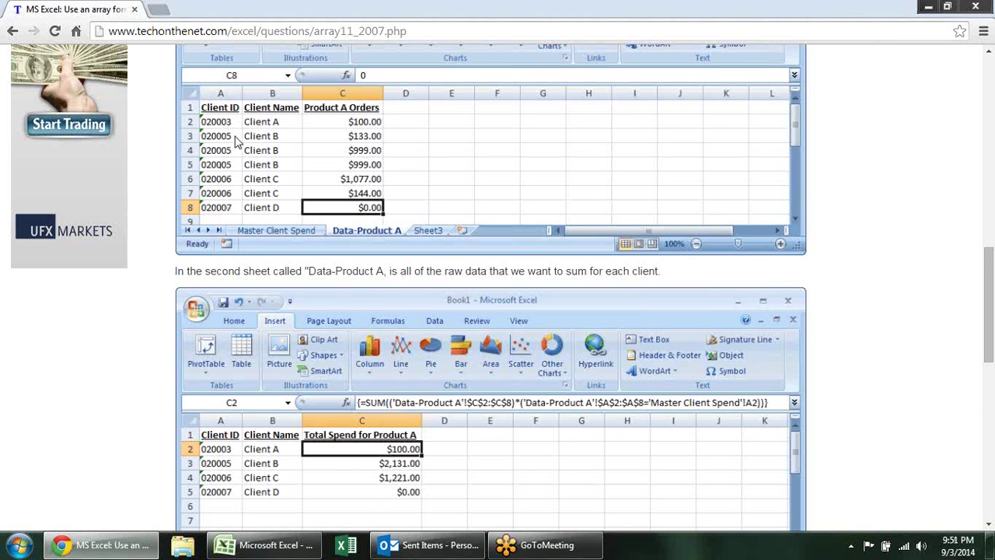
scroll(280, 204, down, 2)
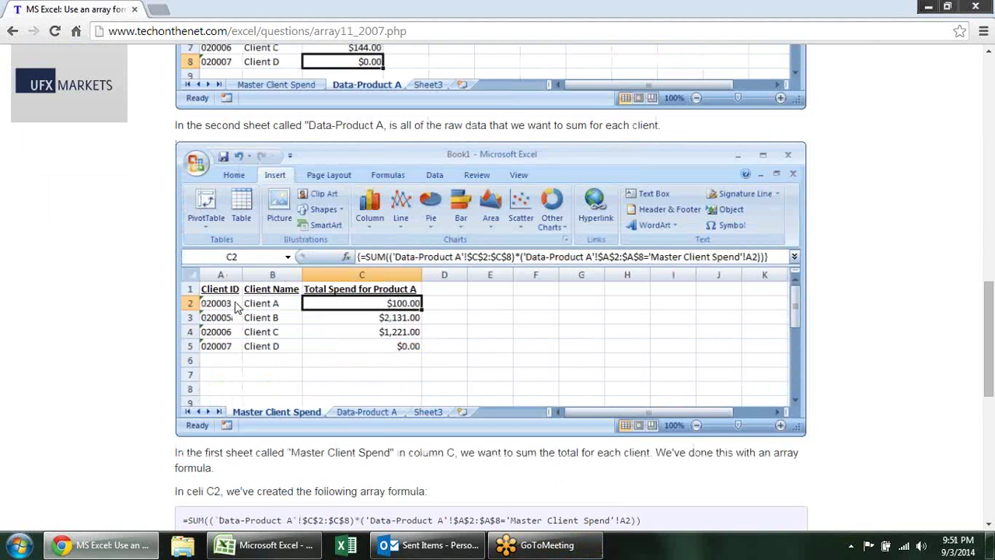
scroll(237, 307, down, 1)
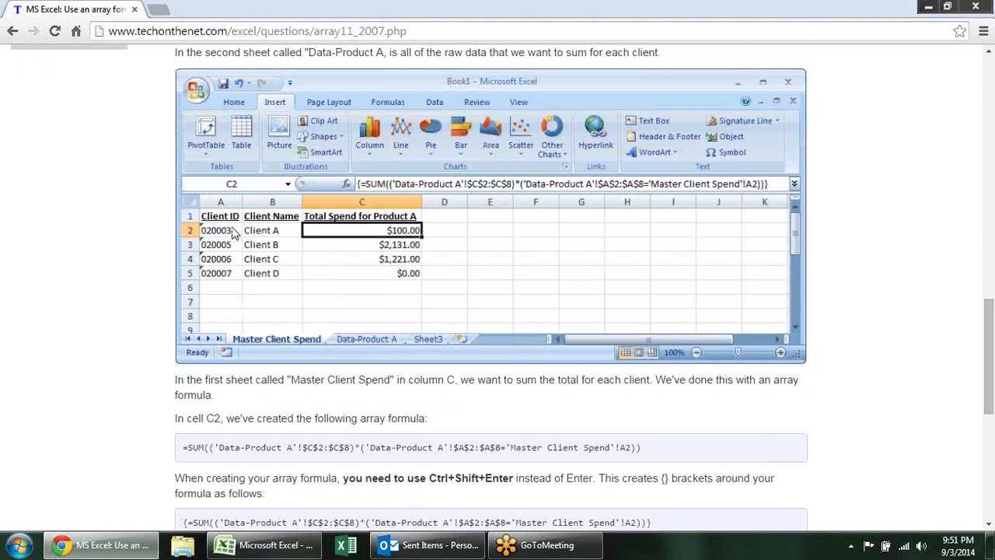
scroll(232, 230, up, 1)
scroll(232, 230, up, 1)
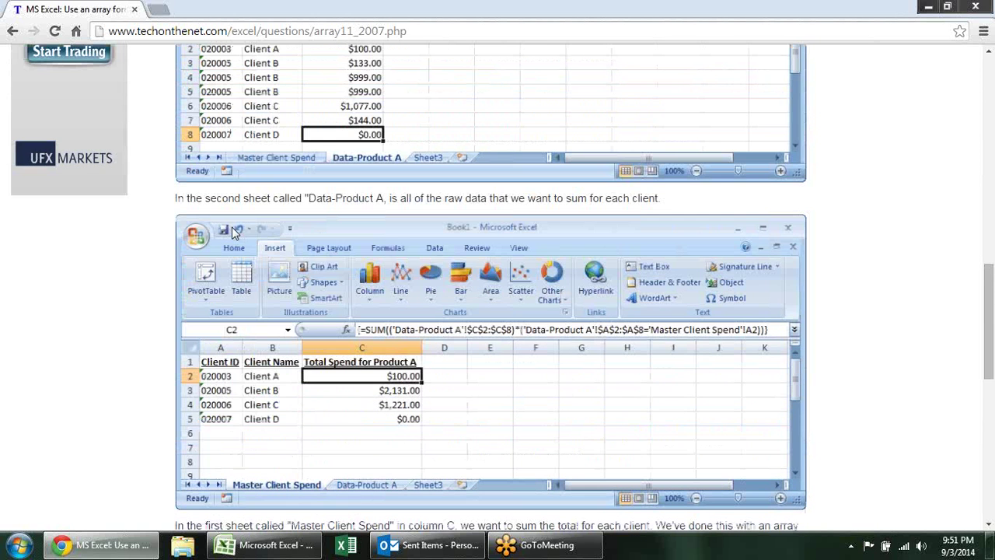
scroll(232, 230, down, 2)
scroll(232, 230, up, 2)
scroll(232, 230, up, 2)
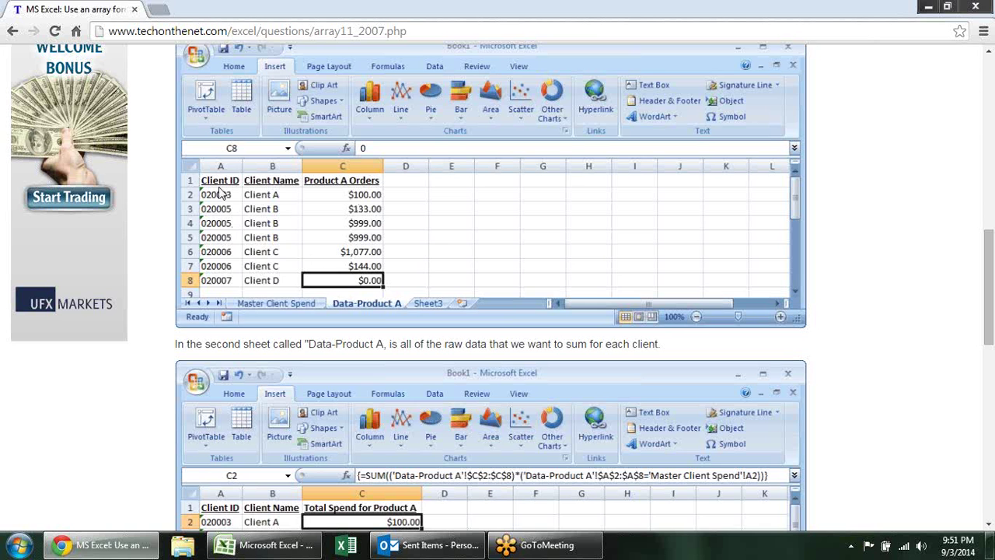
scroll(206, 293, down, 2)
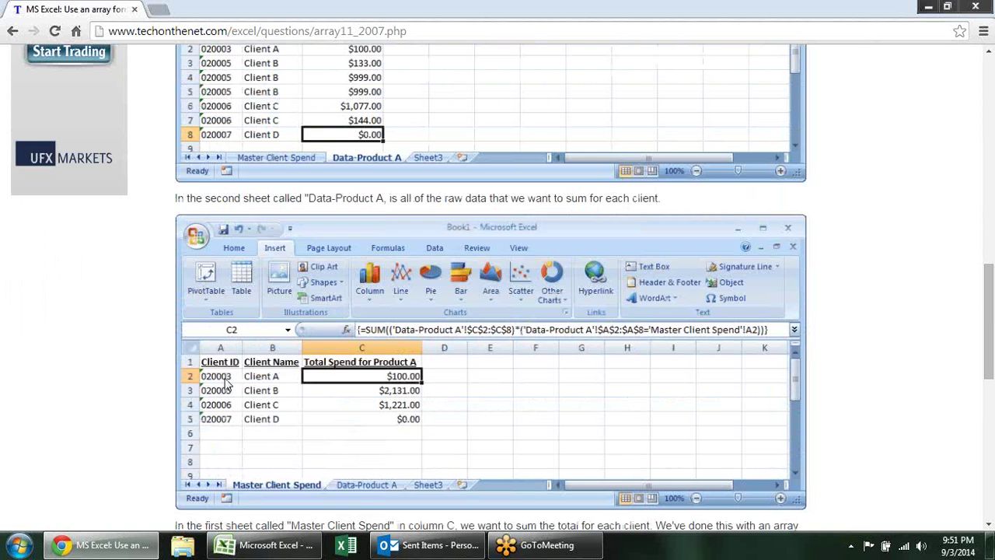
scroll(229, 223, up, 4)
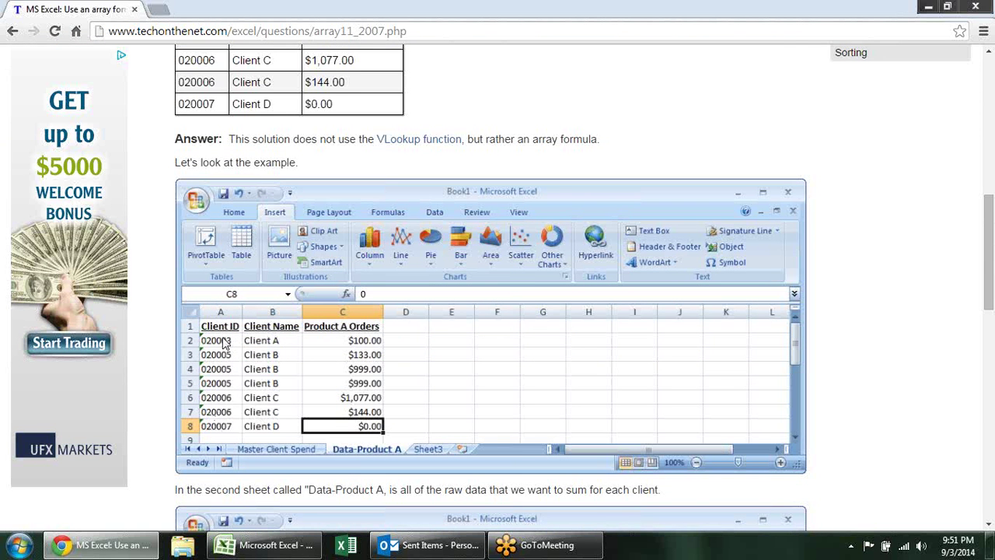
scroll(365, 347, down, 4)
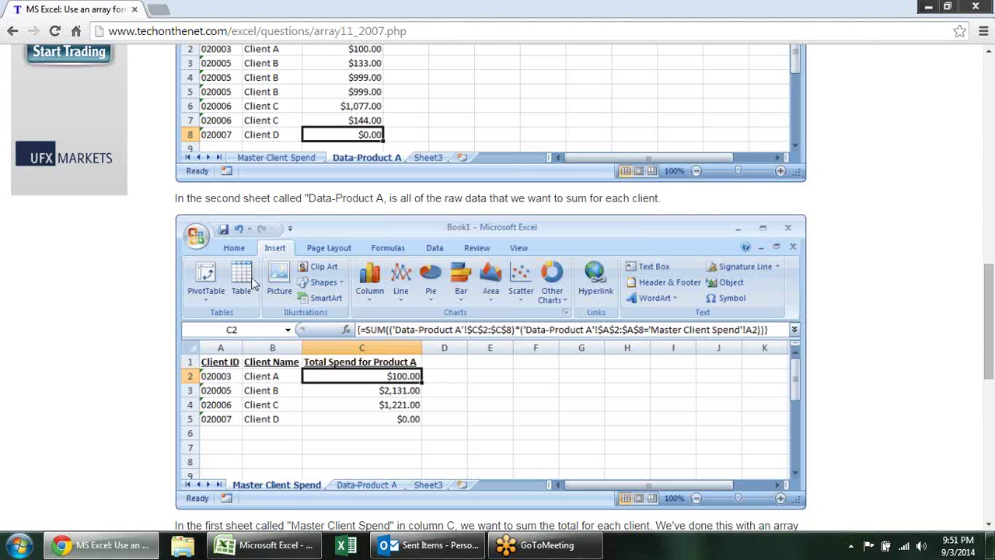
scroll(256, 283, up, 3)
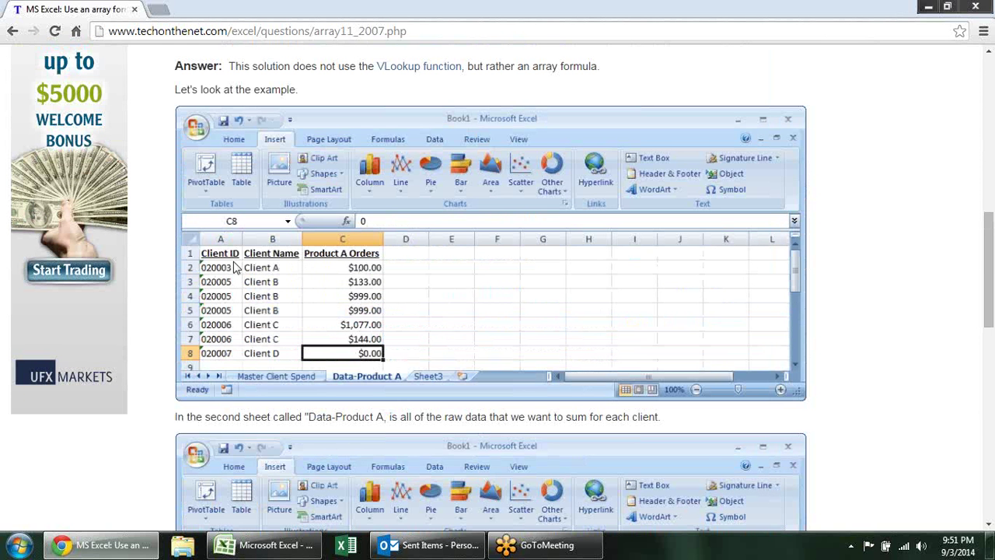
scroll(269, 270, down, 2)
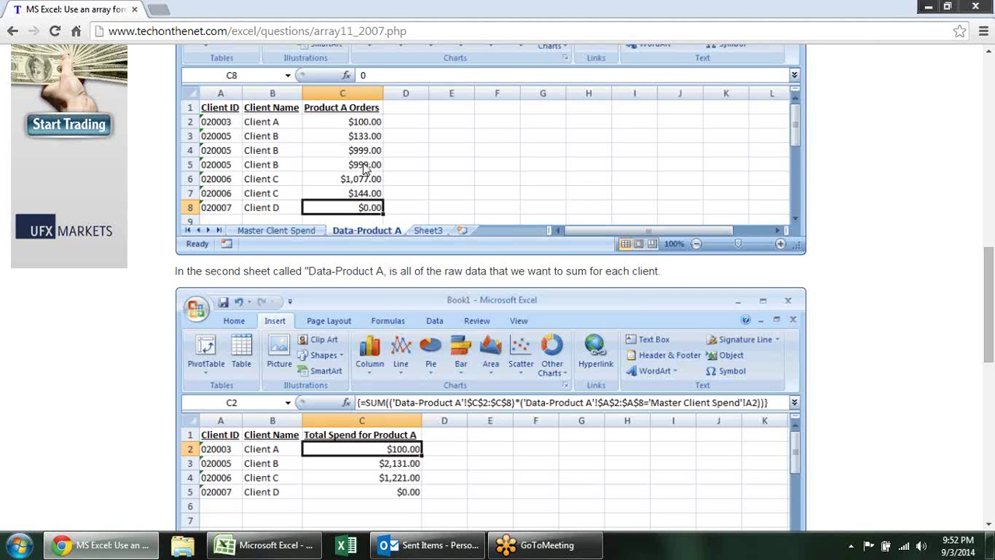
scroll(365, 167, down, 3)
scroll(365, 167, down, 1)
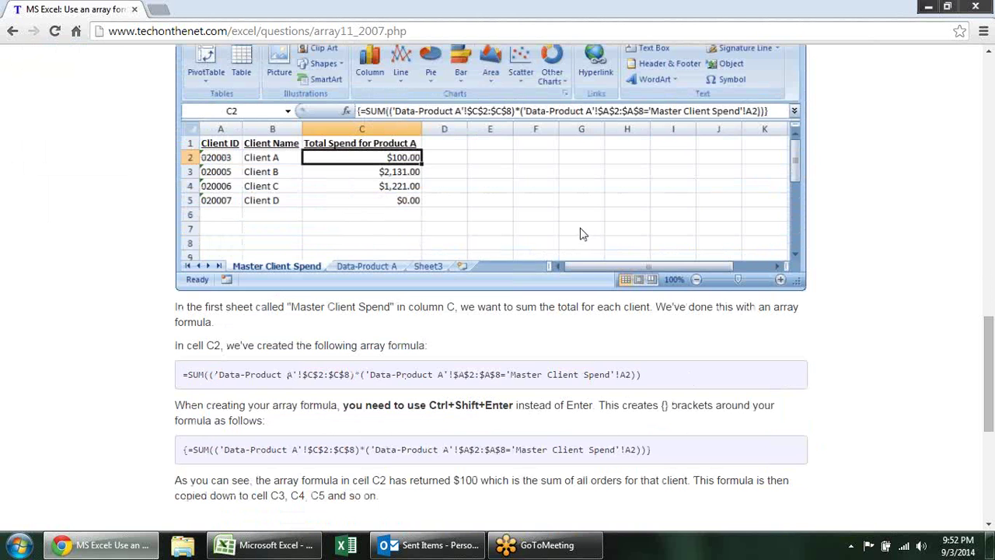
scroll(457, 220, up, 2)
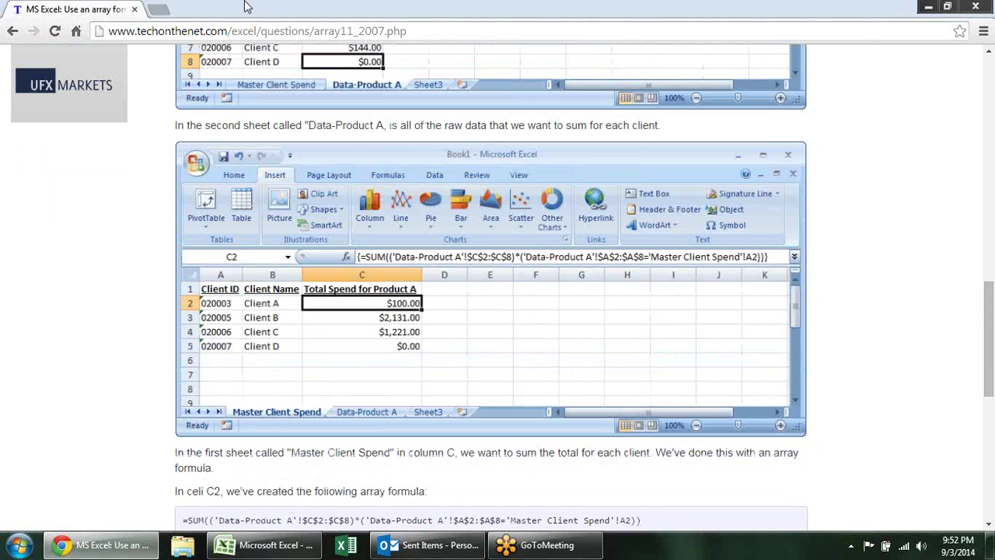
Return to TechOnTheNet's Array Formulas index and browse its count, average and miscellaneous examples.
click(13, 31)
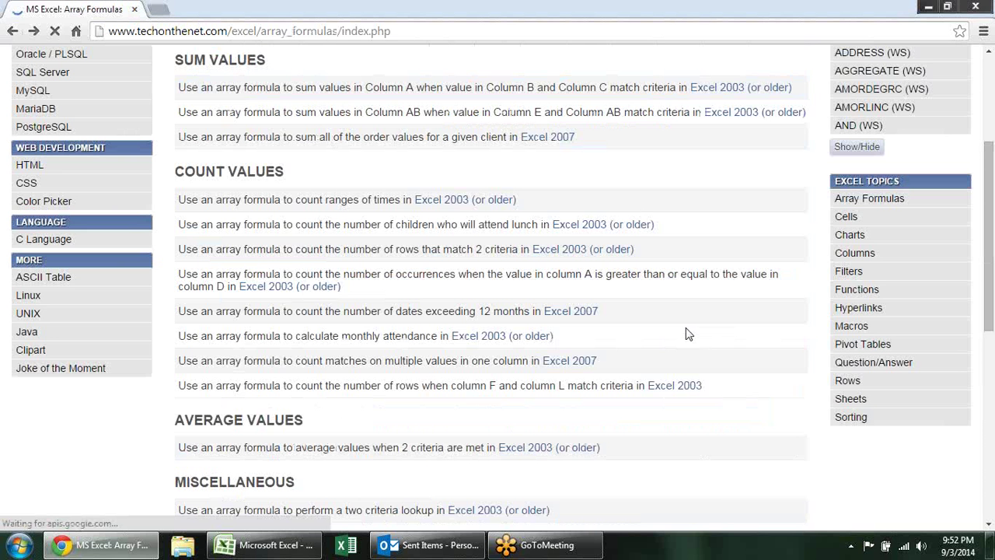
scroll(645, 266, down, 2)
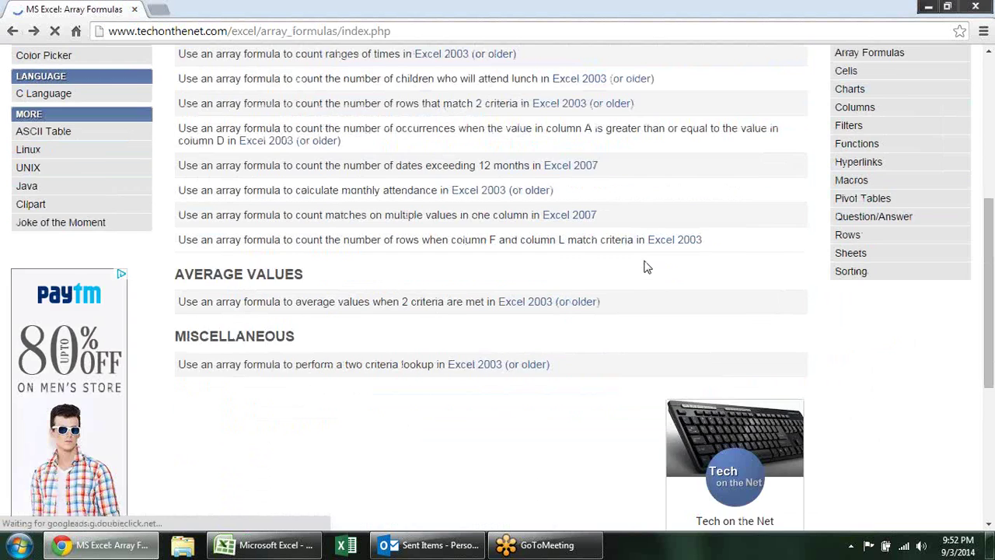
scroll(645, 266, up, 3)
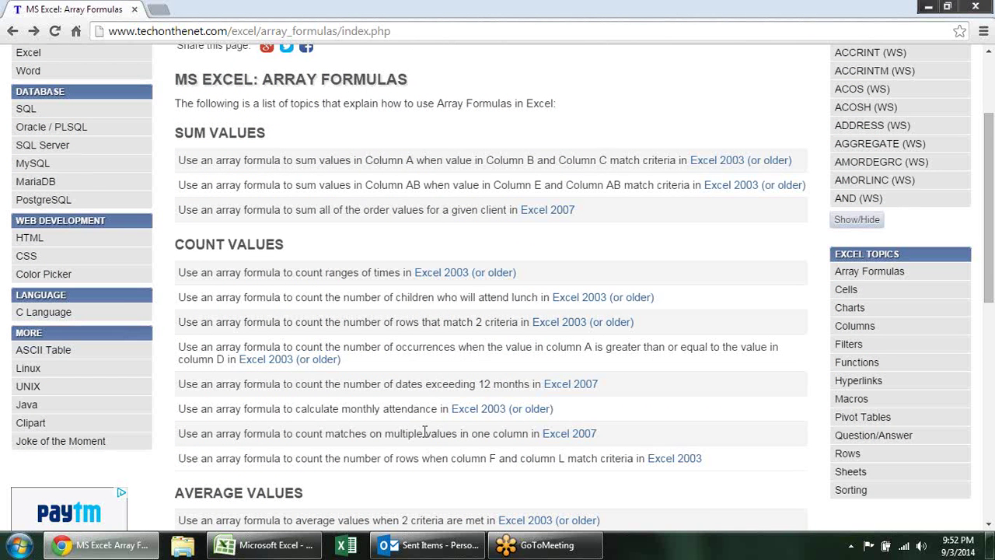
scroll(636, 237, down, 3)
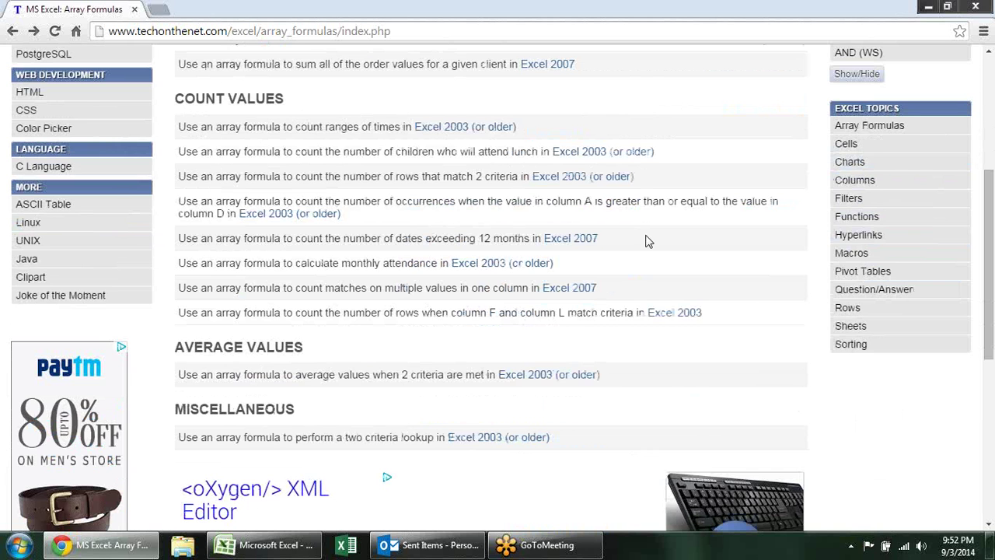
scroll(644, 241, up, 4)
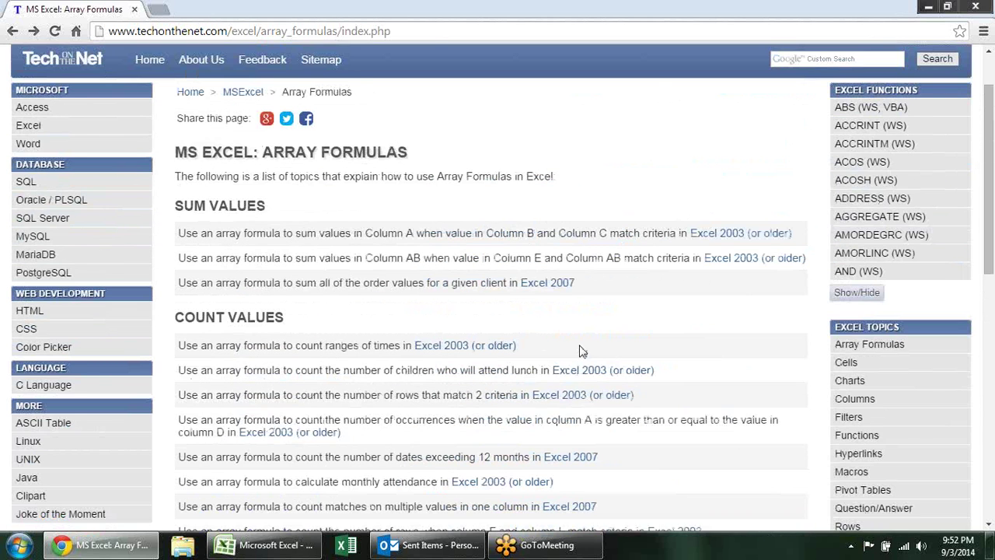
scroll(579, 351, down, 3)
scroll(642, 349, down, 3)
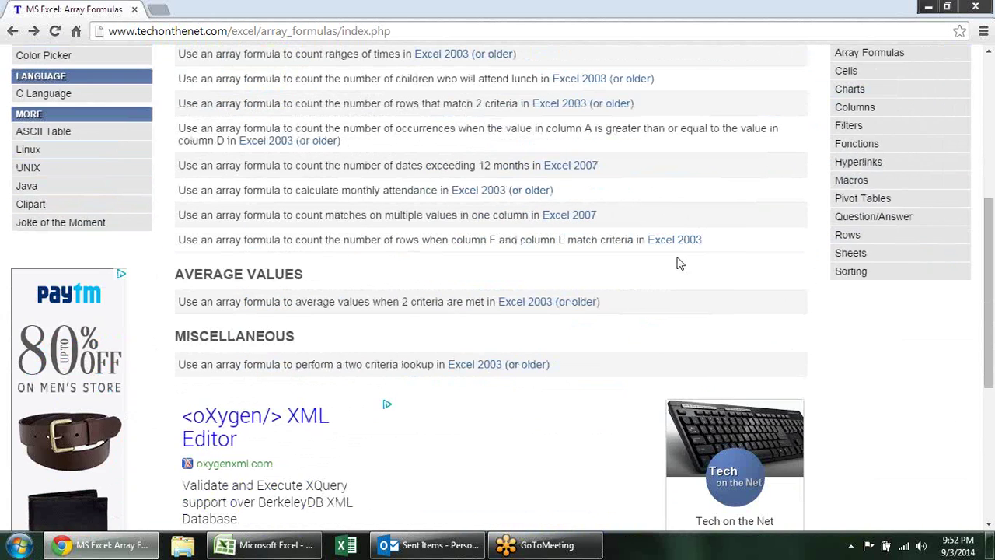